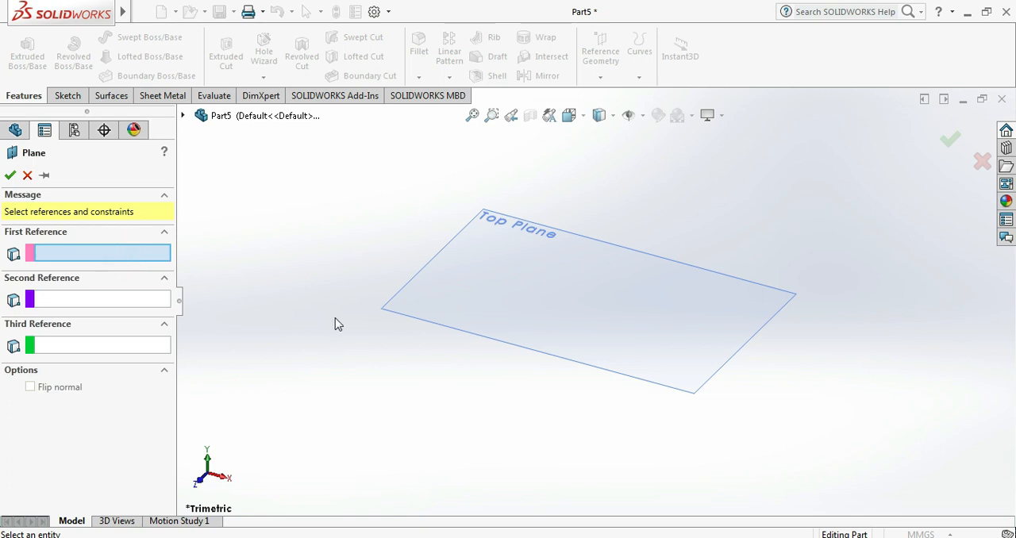
# - Create a reference plane offset 25 mm above the Top Plane
pyautogui.click(392, 314)
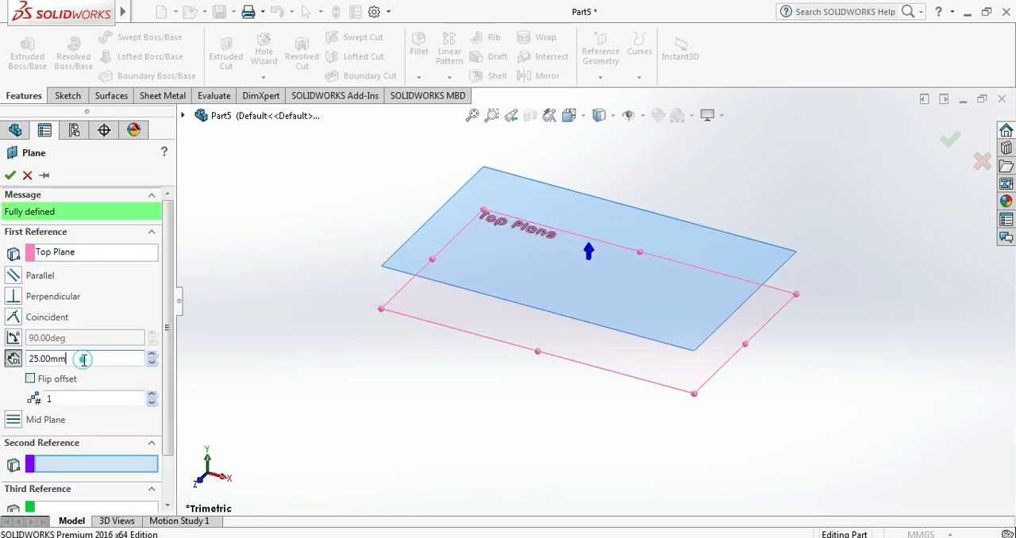
pyautogui.write('25')
pyautogui.press('Return')
pyautogui.click(11, 174)
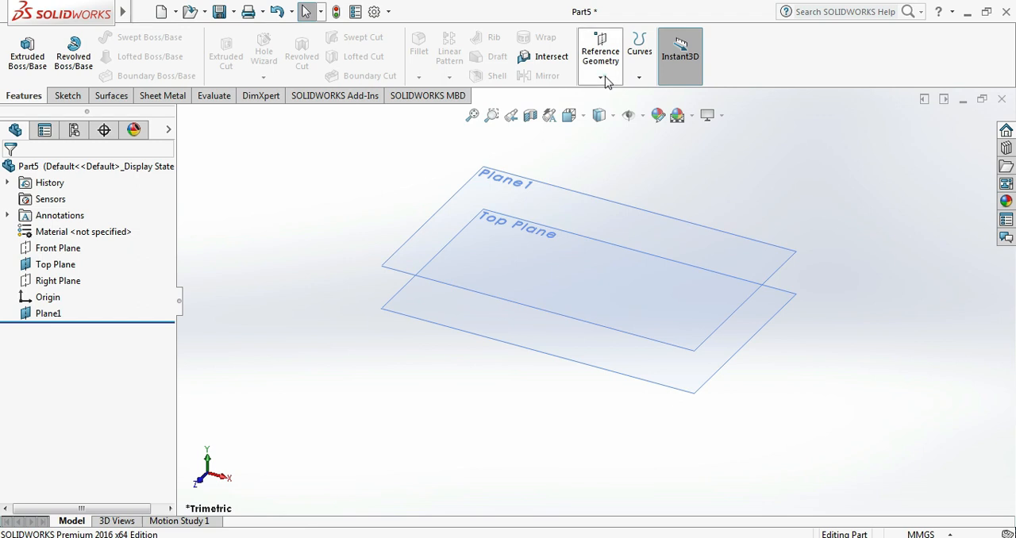
# - Create two more reference planes above the Top Plane, using it as the reference with a 100 mm offset spacing
pyautogui.click(601, 73)
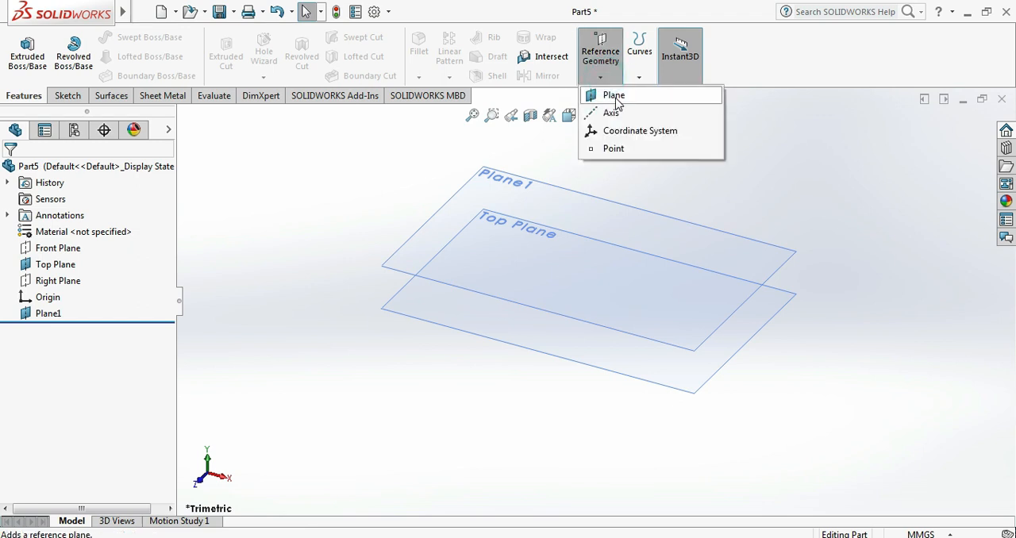
pyautogui.click(599, 71)
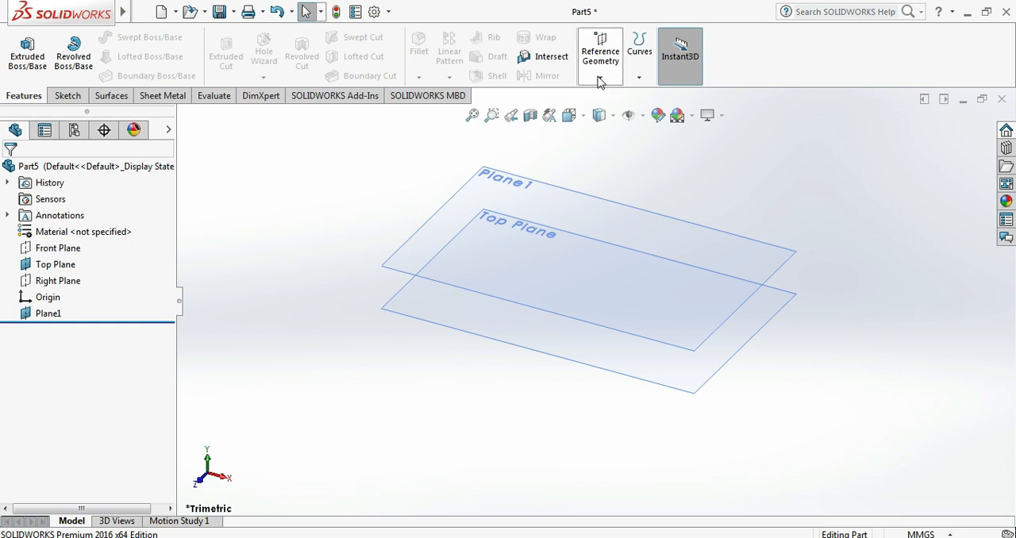
pyautogui.click(600, 80)
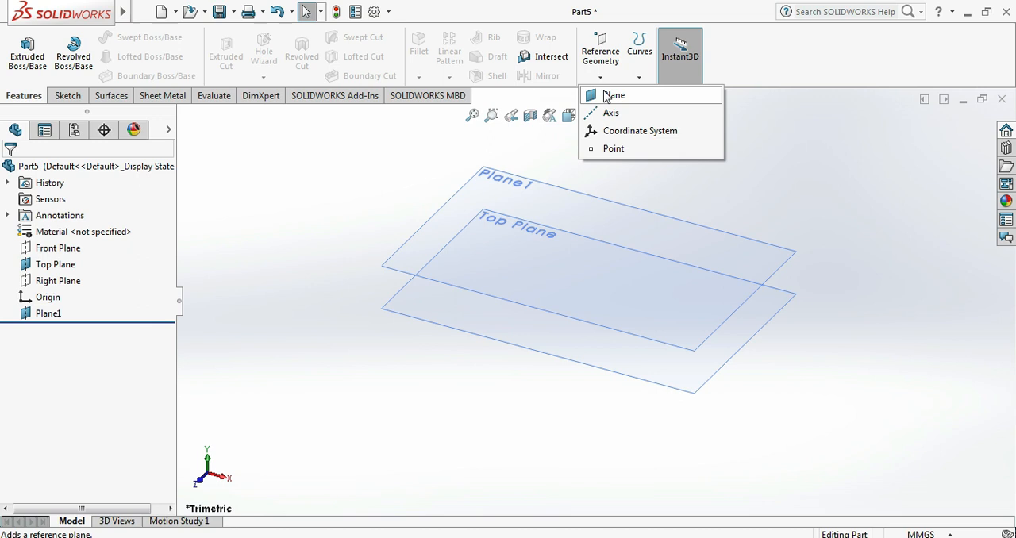
pyautogui.click(611, 96)
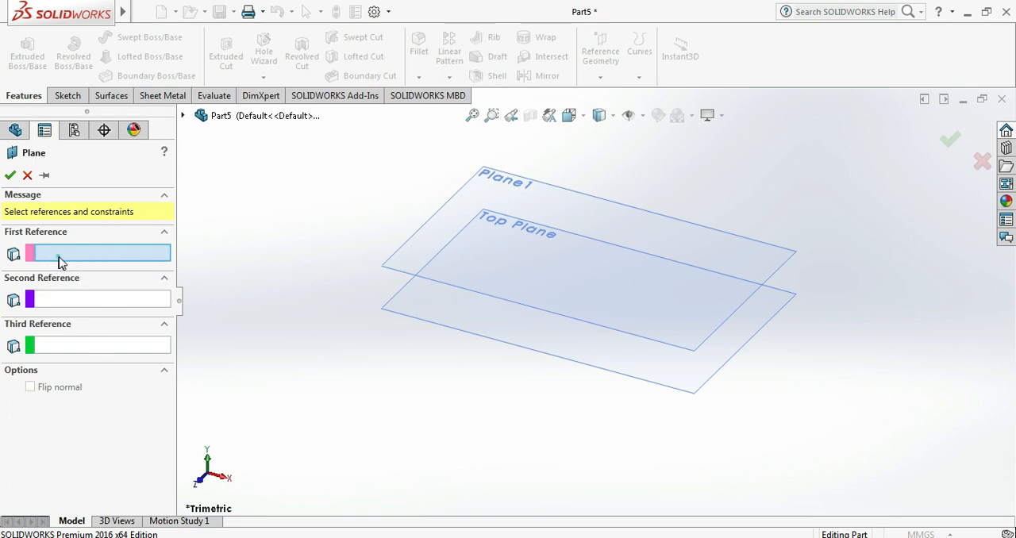
pyautogui.click(424, 324)
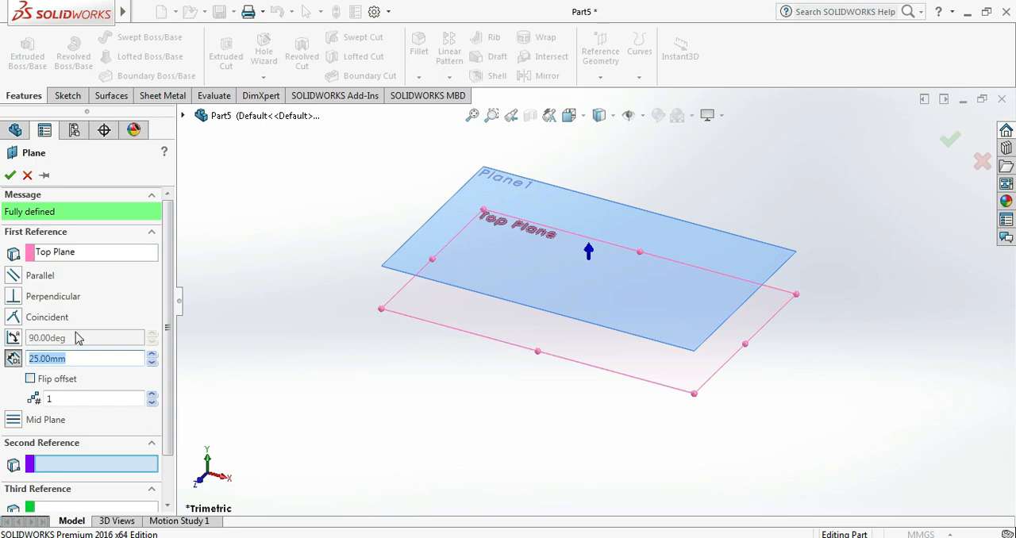
pyautogui.write('1')
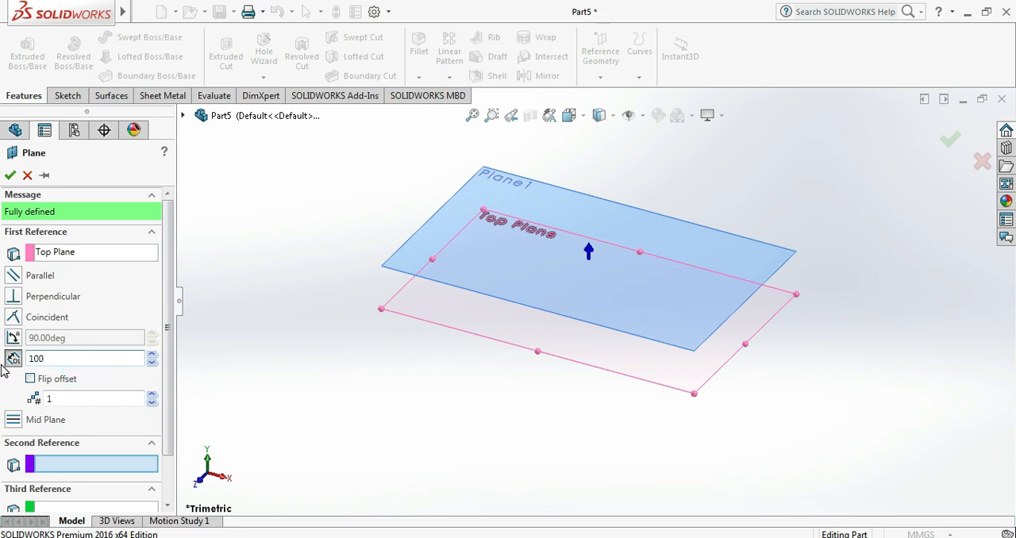
pyautogui.write('00')
pyautogui.press('Return')
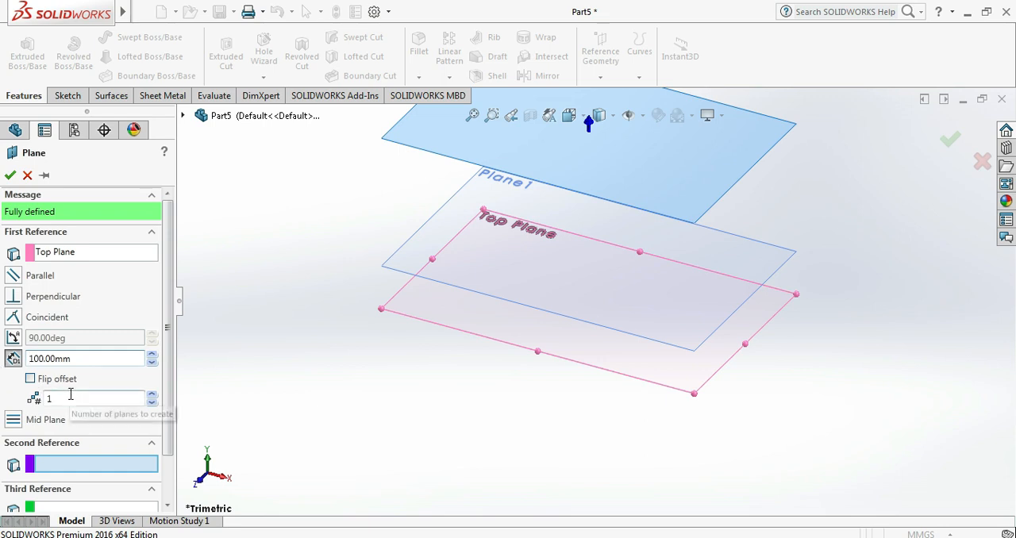
pyautogui.moveTo(70, 395); pyautogui.dragTo(44, 401)
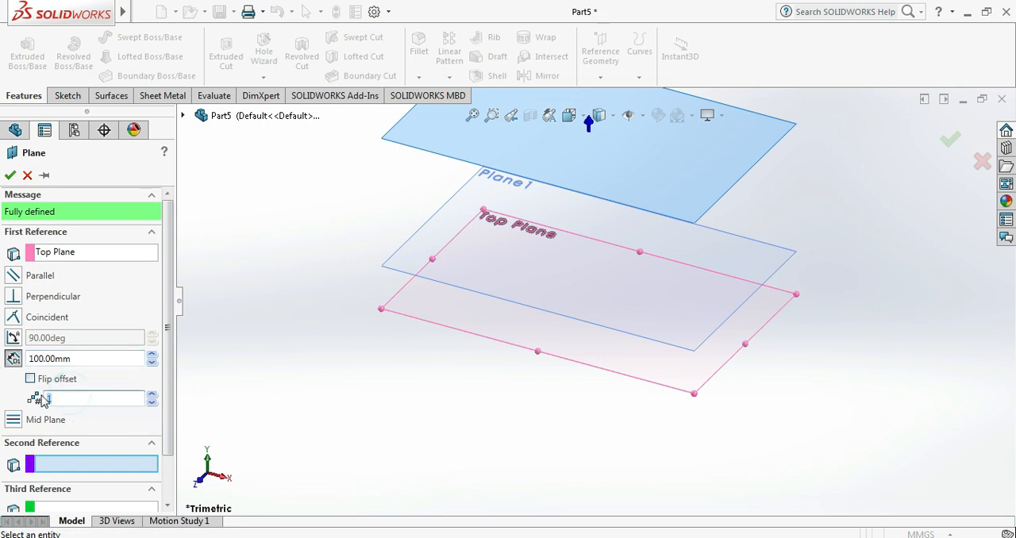
pyautogui.click(151, 395)
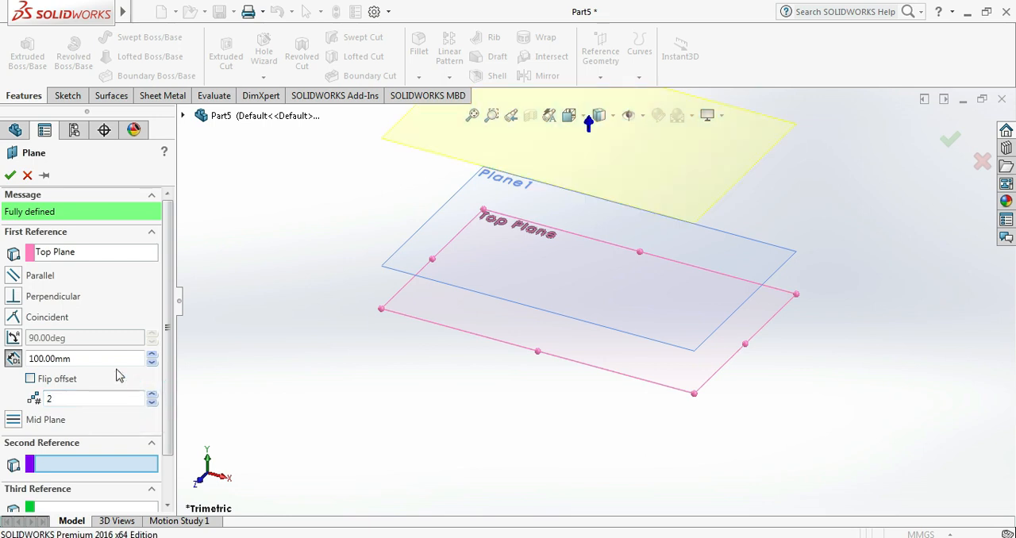
pyautogui.click(9, 175)
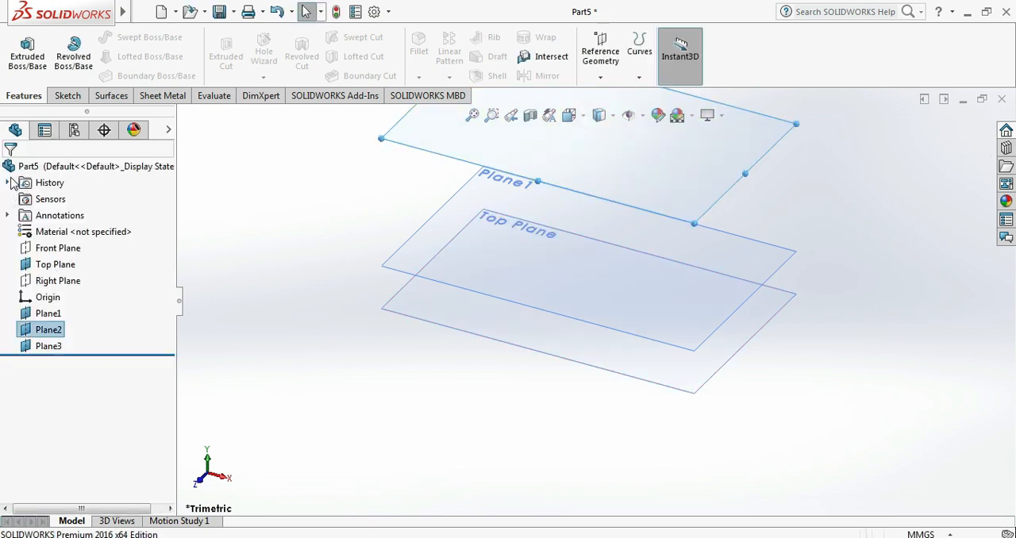
# - Start a sketch on the Top Plane and draw a circle about 109 mm in diameter centred on the origin
pyautogui.hotkey('ctrl', '7')
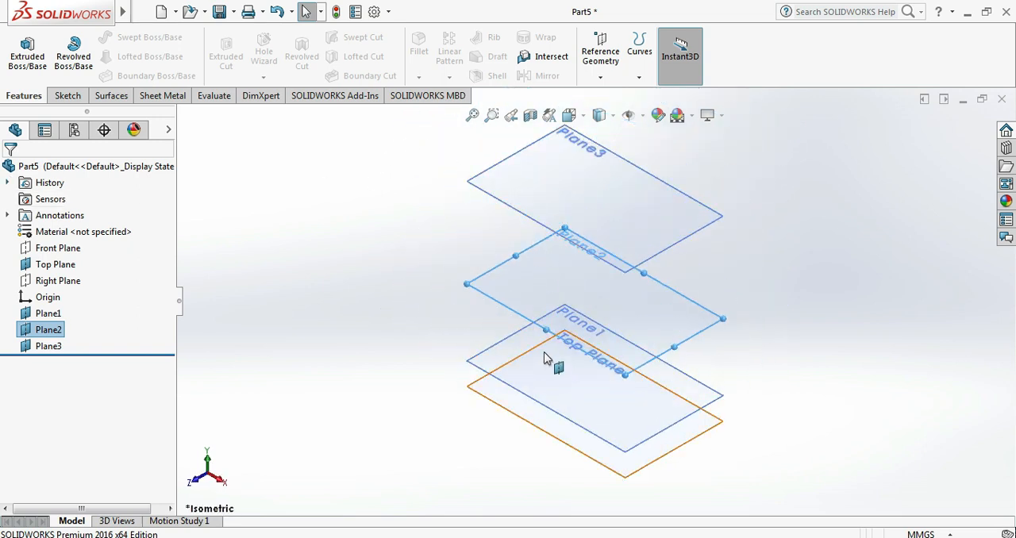
pyautogui.click(360, 330)
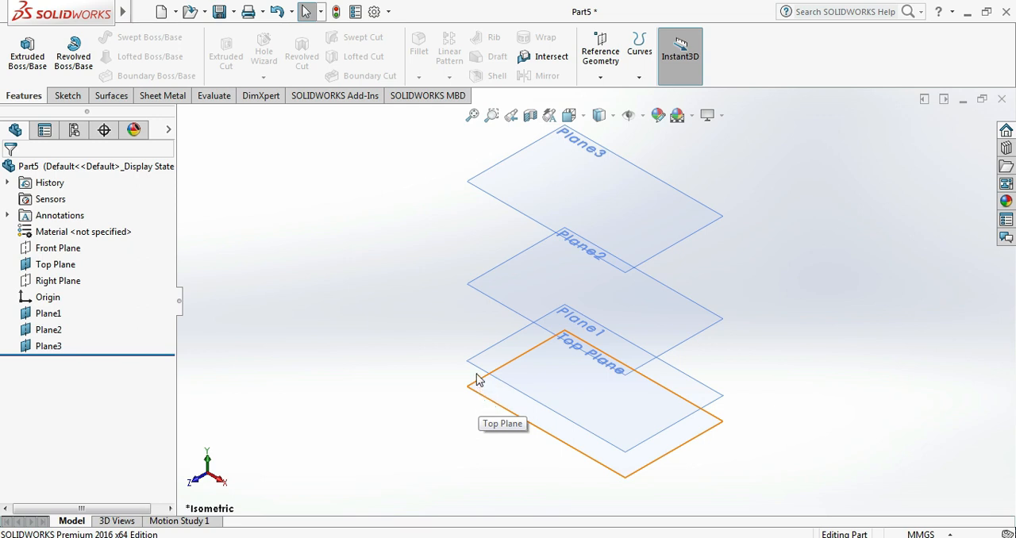
pyautogui.click(388, 303)
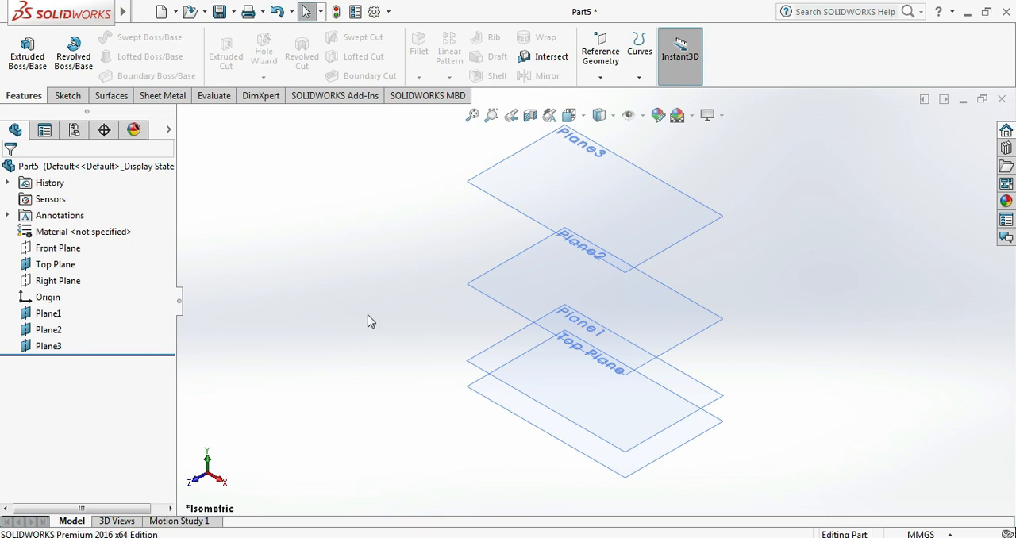
pyautogui.click(70, 266)
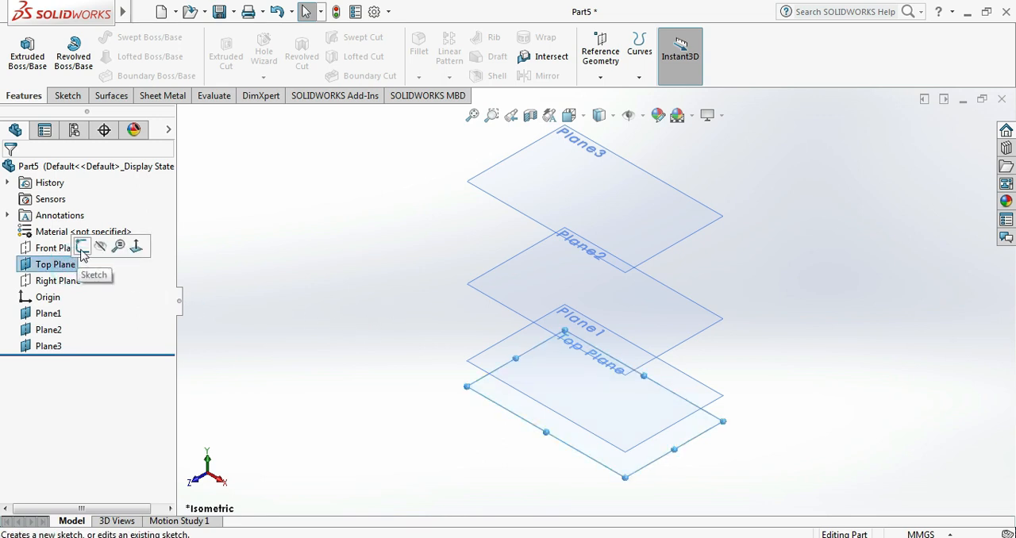
pyautogui.click(82, 251)
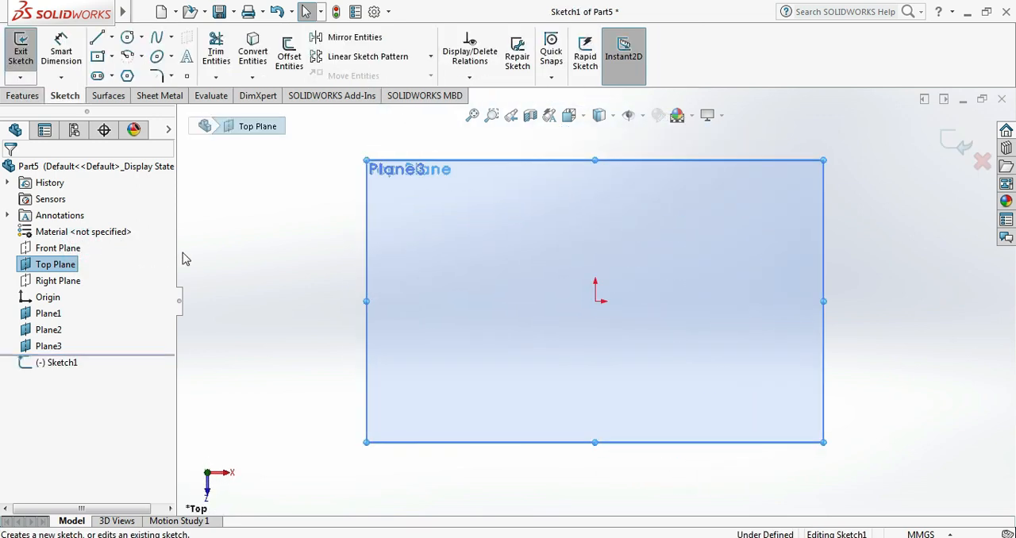
pyautogui.click(142, 37)
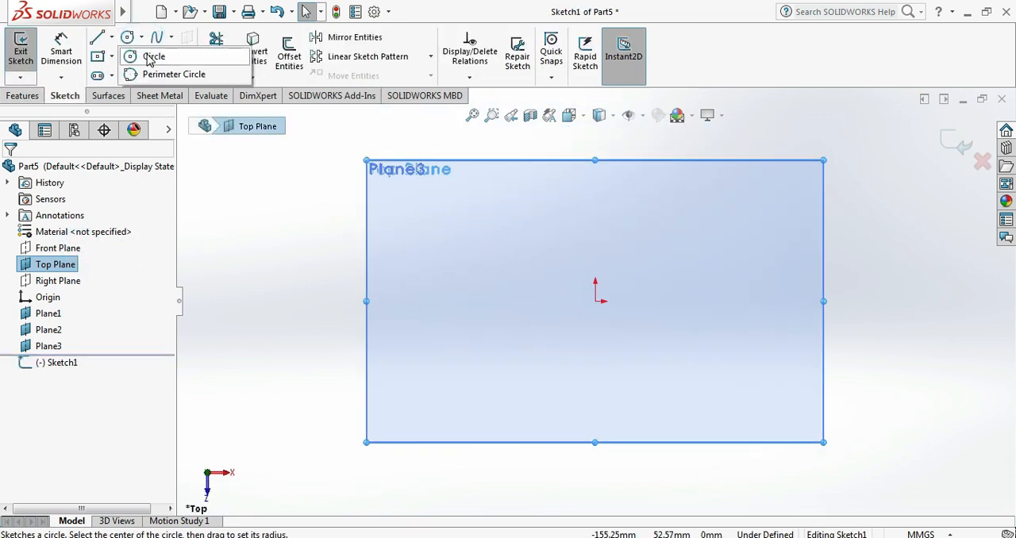
pyautogui.click(147, 50)
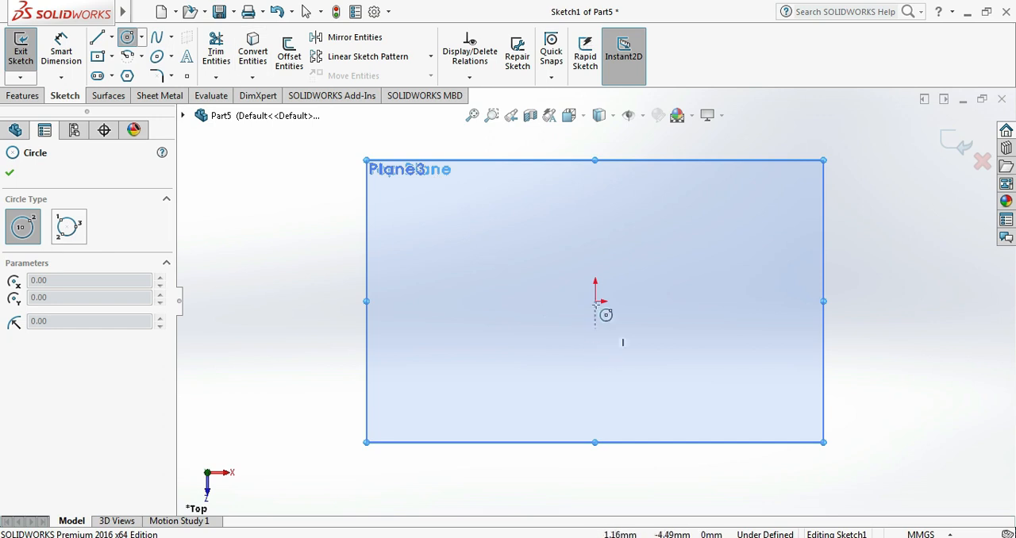
pyautogui.click(595, 301)
pyautogui.click(735, 301)
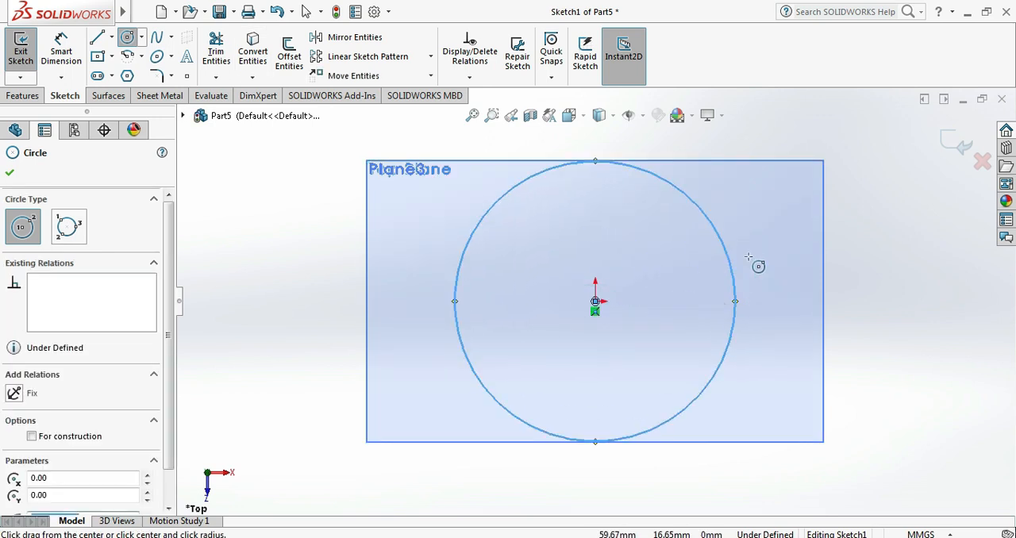
pyautogui.rightClick(758, 263)
pyautogui.click(777, 265)
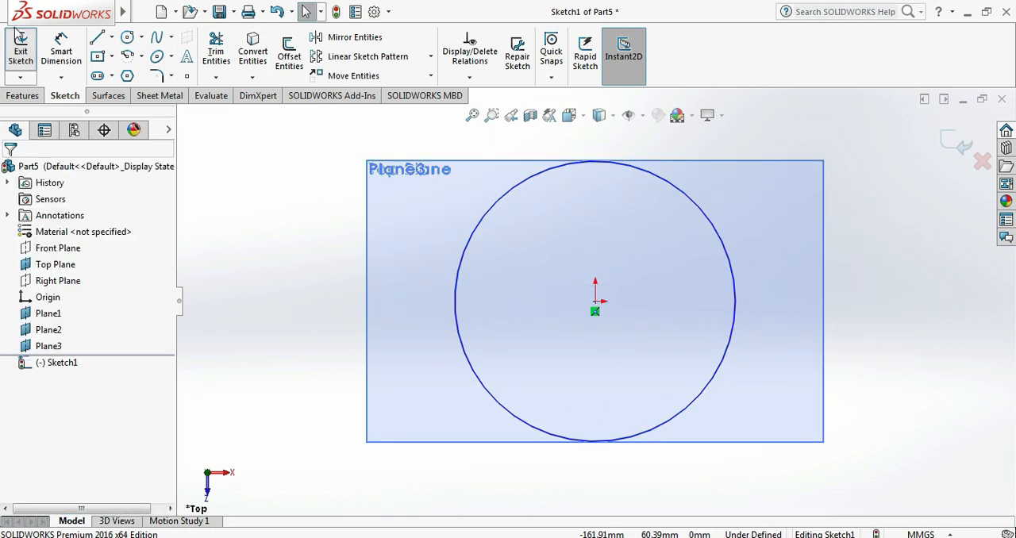
# - Dimension the circle's diameter to 100 mm and finish the sketch on the Top Plane
pyautogui.click(61, 49)
pyautogui.click(487, 213)
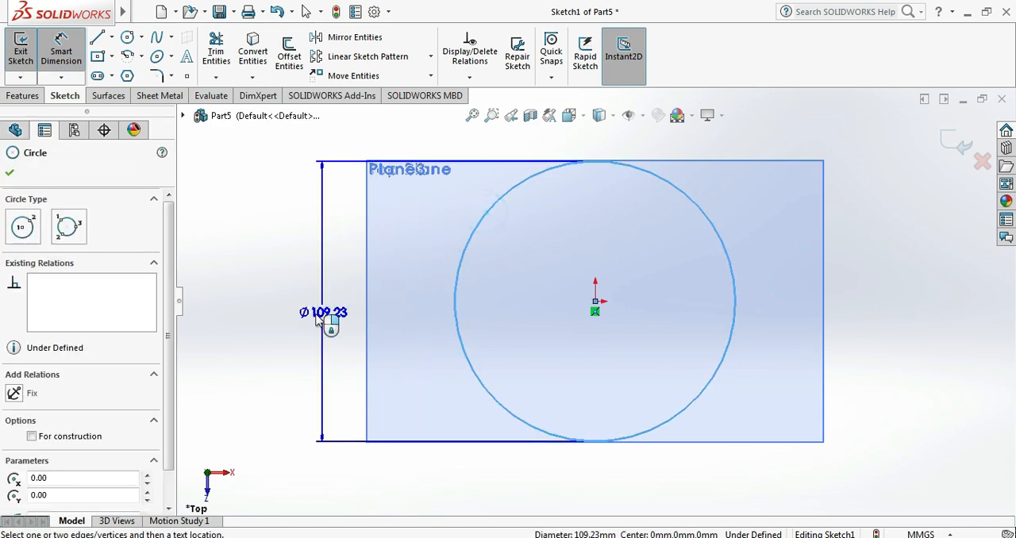
pyautogui.click(319, 318)
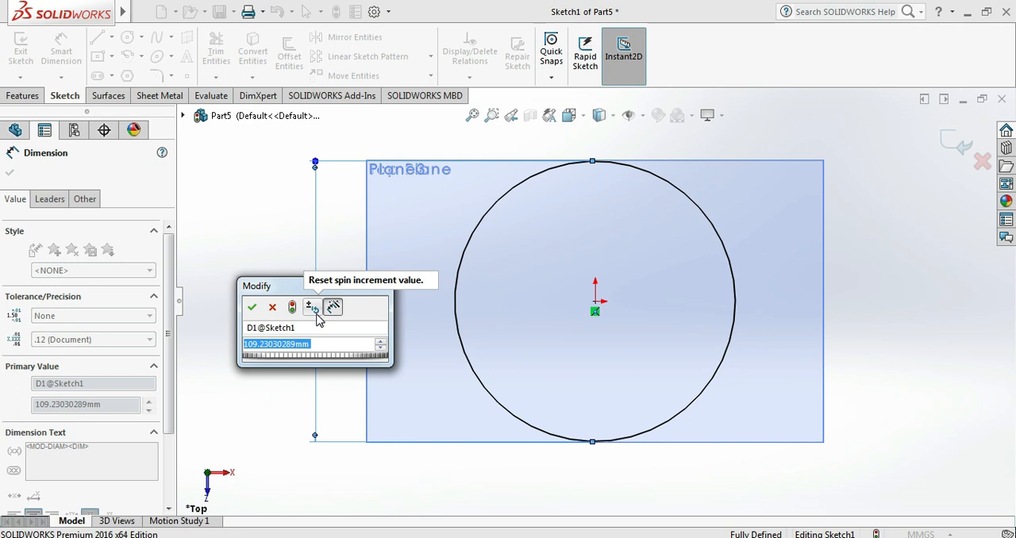
pyautogui.write('100')
pyautogui.press('Return')
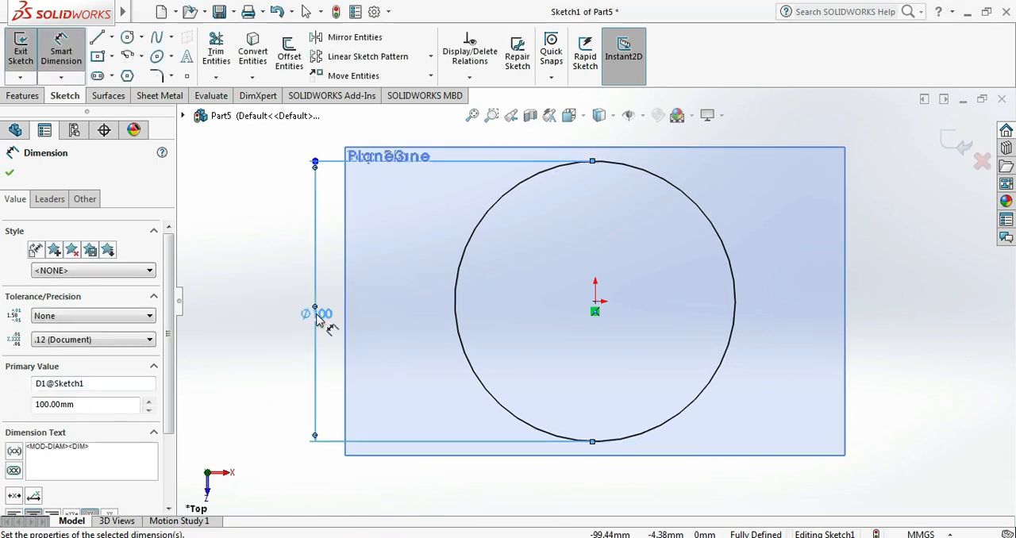
pyautogui.click(9, 172)
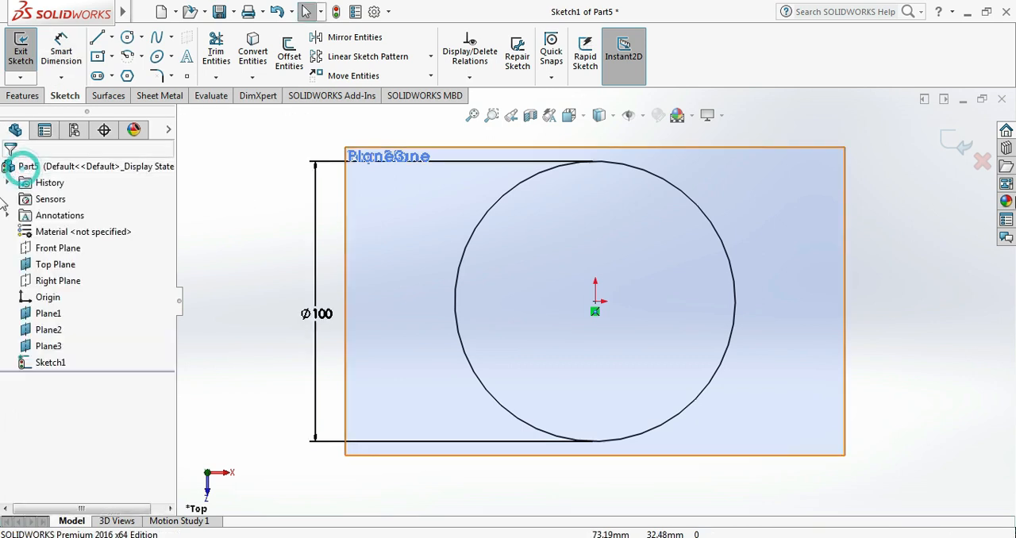
pyautogui.click(960, 143)
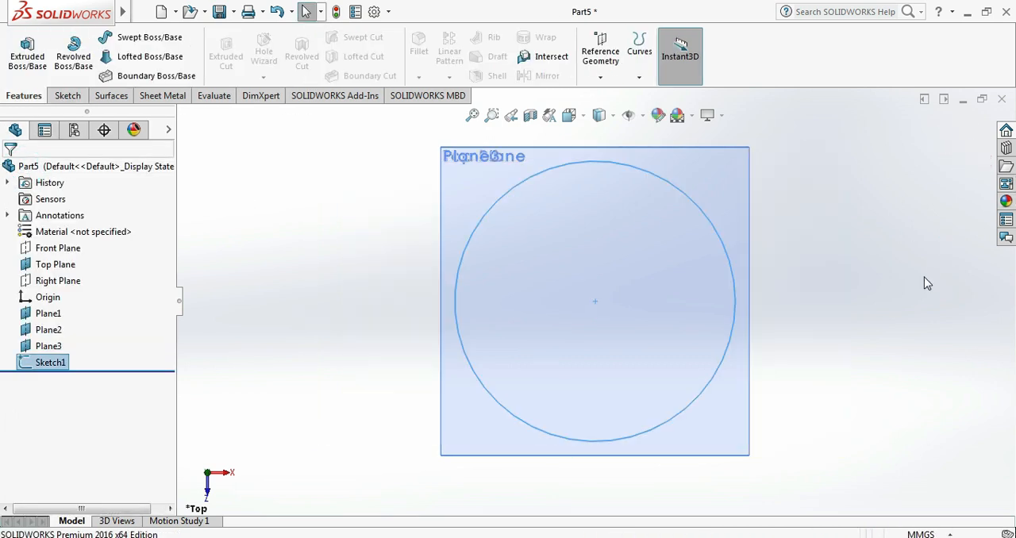
# - Start a sketch on Plane1 and draw a circle about 145 mm in diameter centred on the origin
pyautogui.hotkey('ctrl', '7')
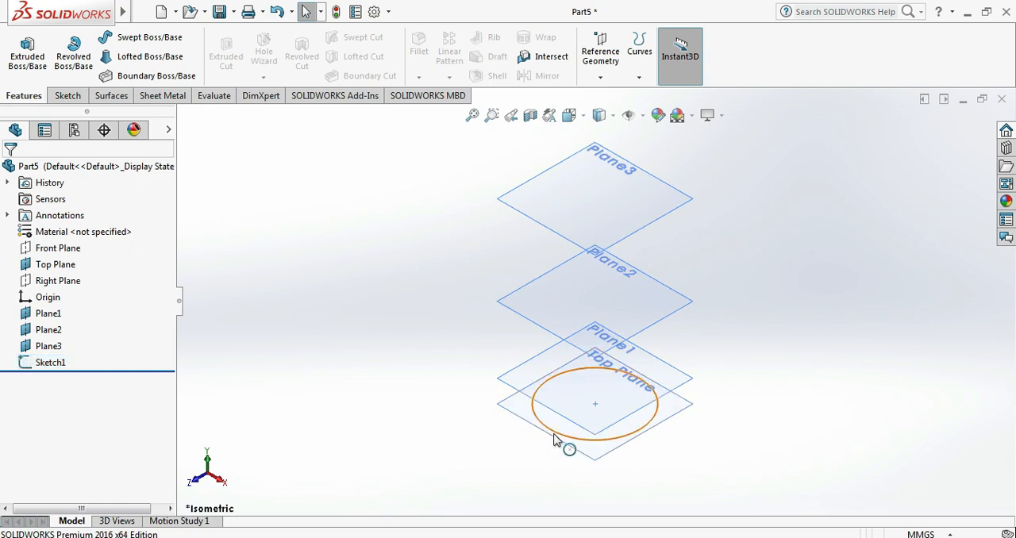
pyautogui.click(349, 354)
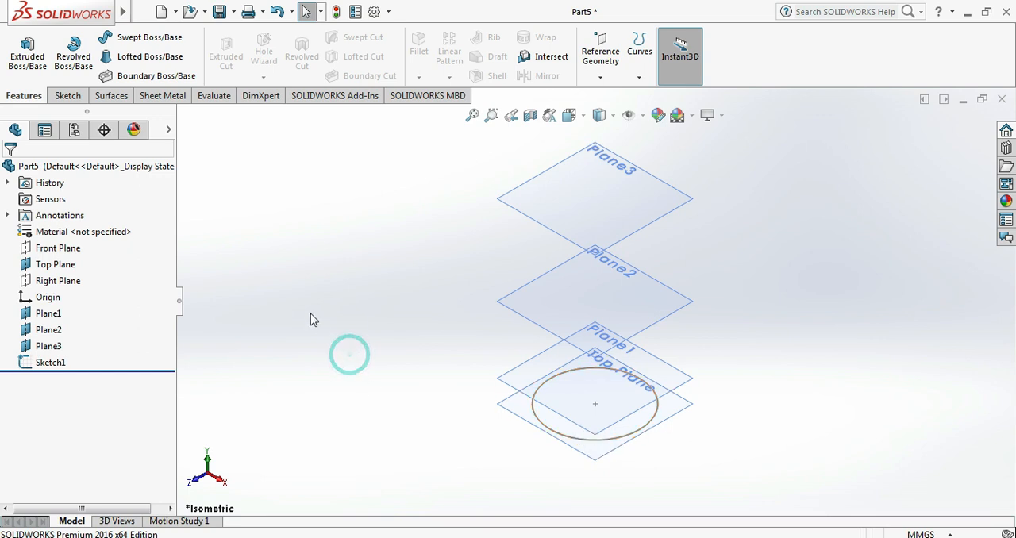
pyautogui.click(52, 314)
pyautogui.click(60, 293)
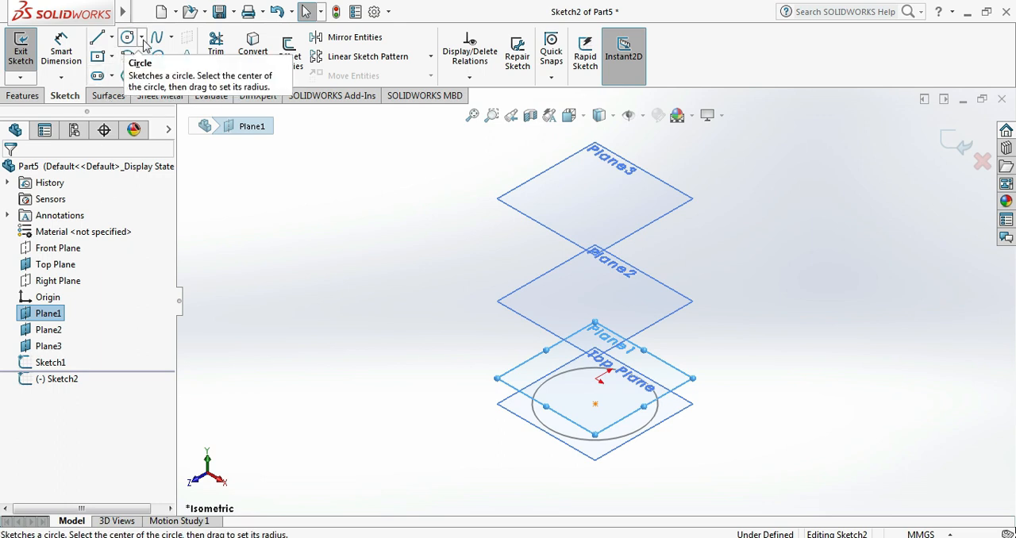
pyautogui.hotkey('ctrl', '8')
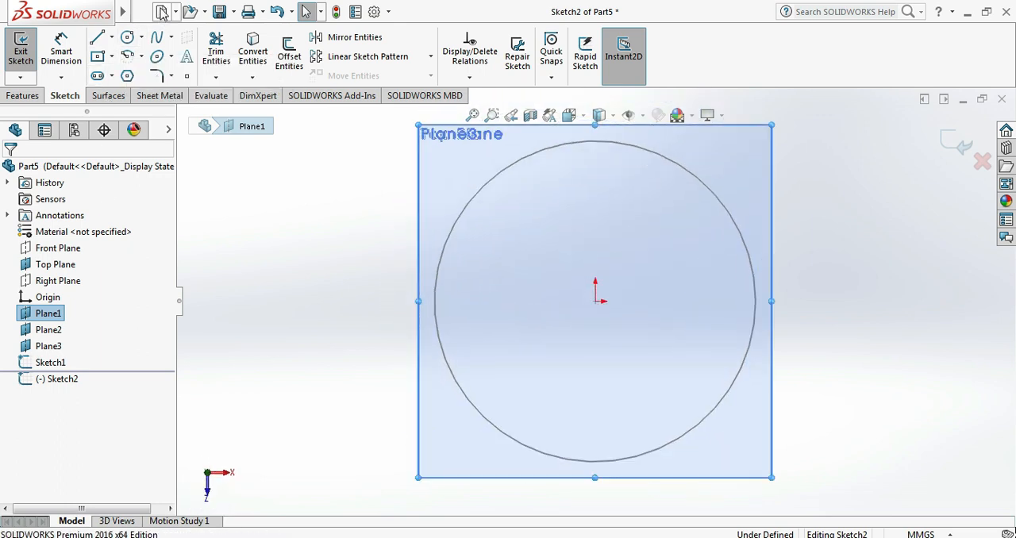
pyautogui.click(141, 37)
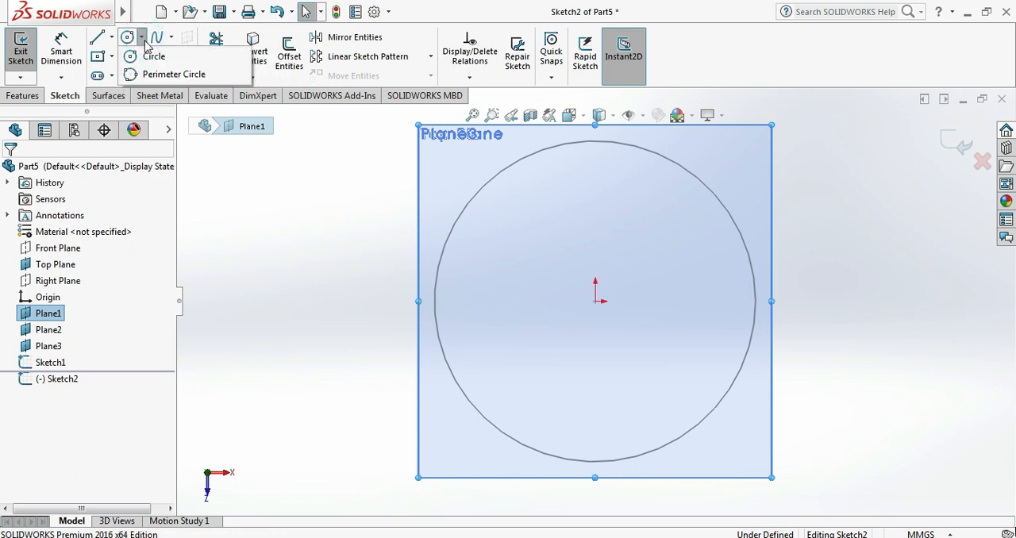
pyautogui.click(153, 55)
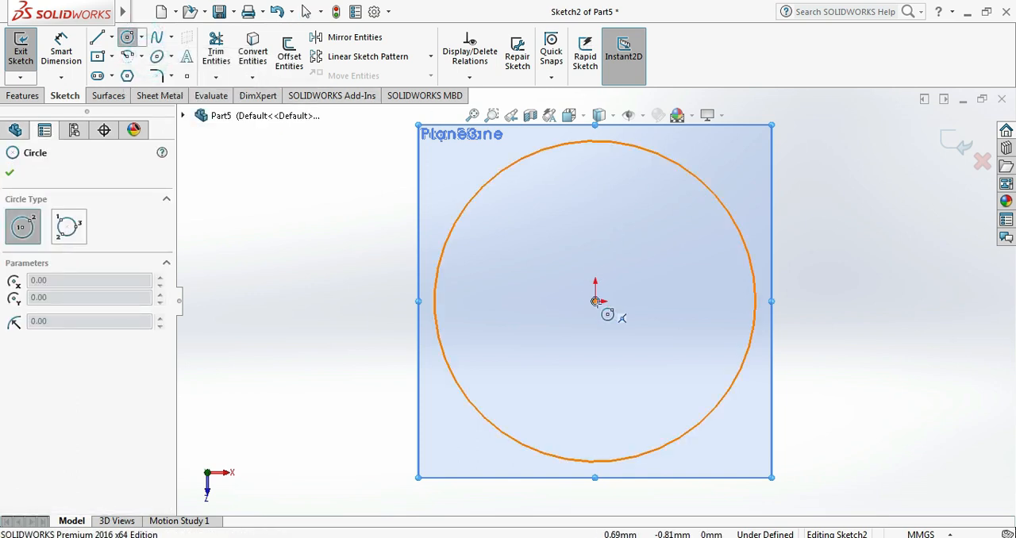
pyautogui.click(595, 301)
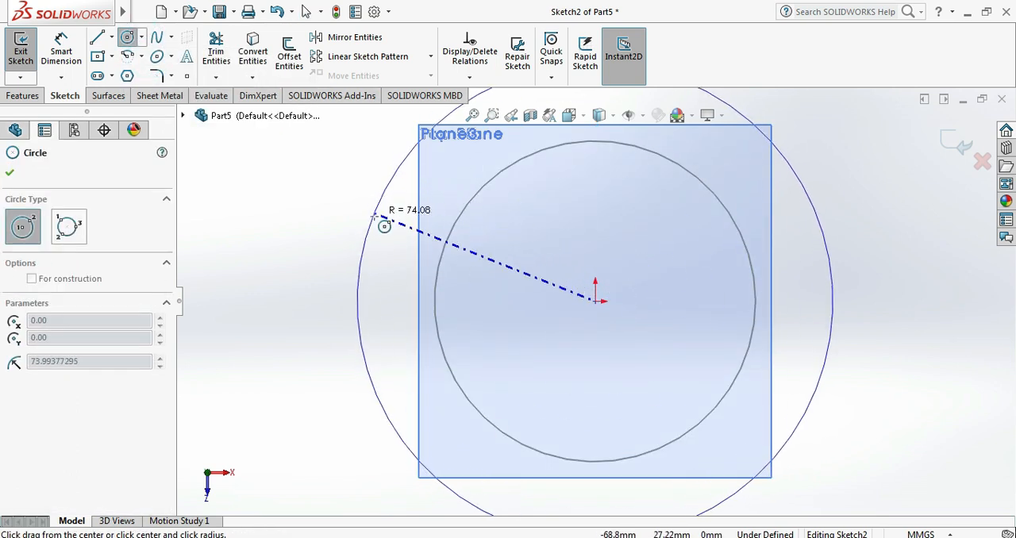
pyautogui.click(377, 229)
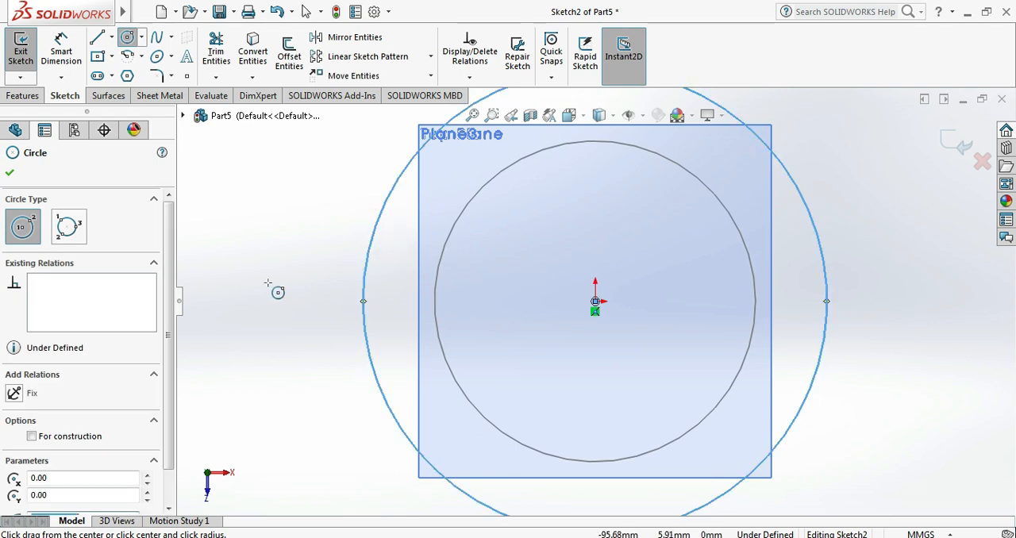
pyautogui.click(10, 172)
# - Dimension the diameter of the circle on Plane1 to 125 mm
pyautogui.click(64, 62)
pyautogui.click(377, 230)
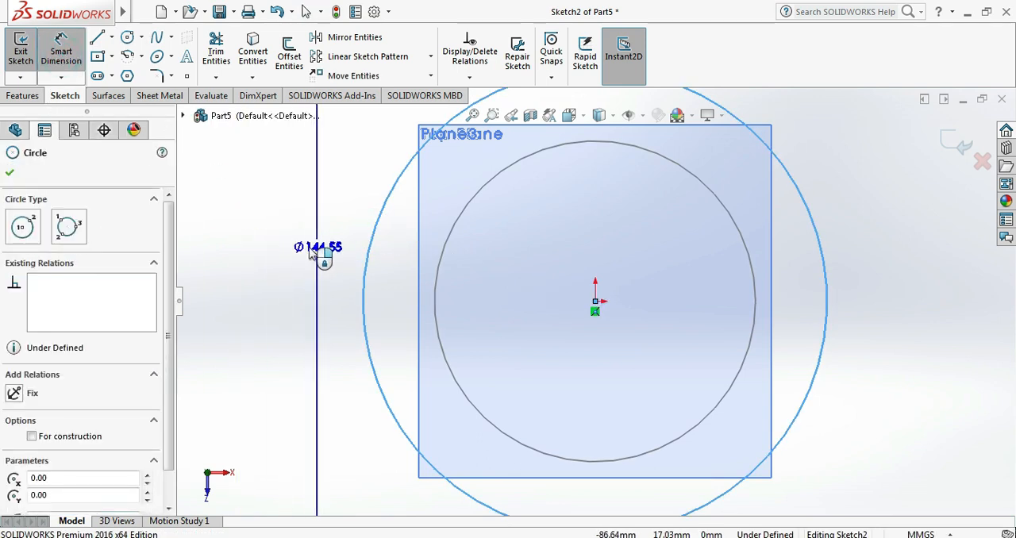
pyautogui.click(278, 247)
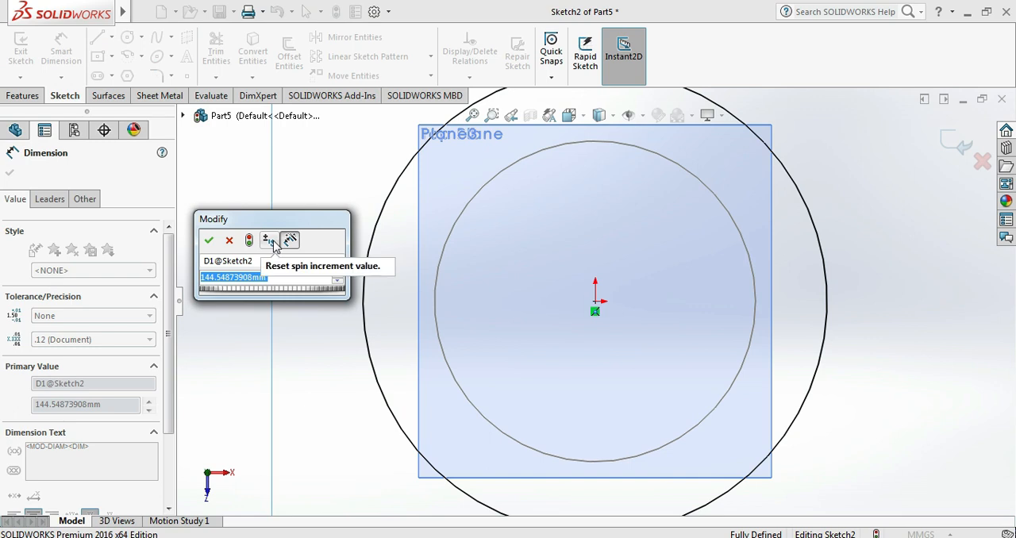
pyautogui.write('1')
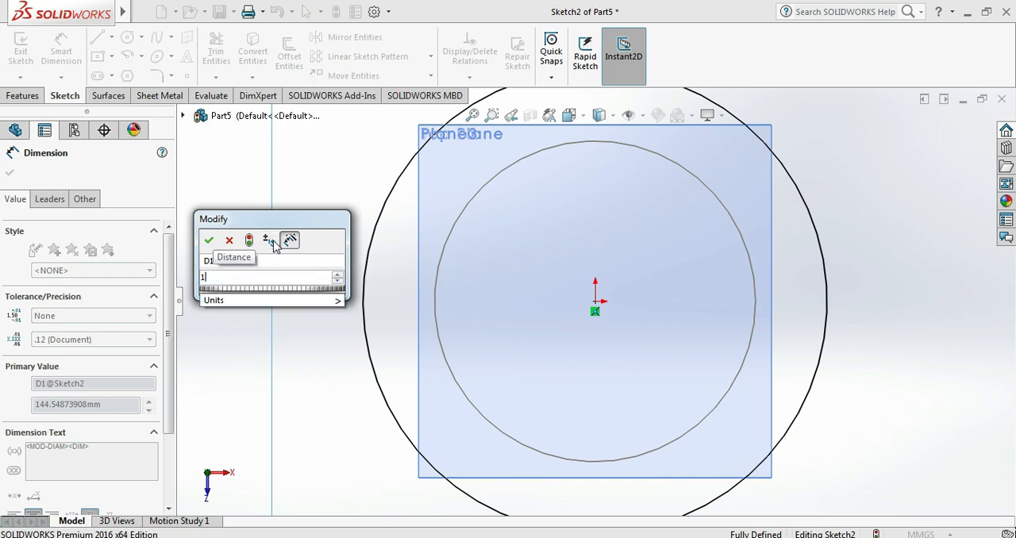
pyautogui.write('18')
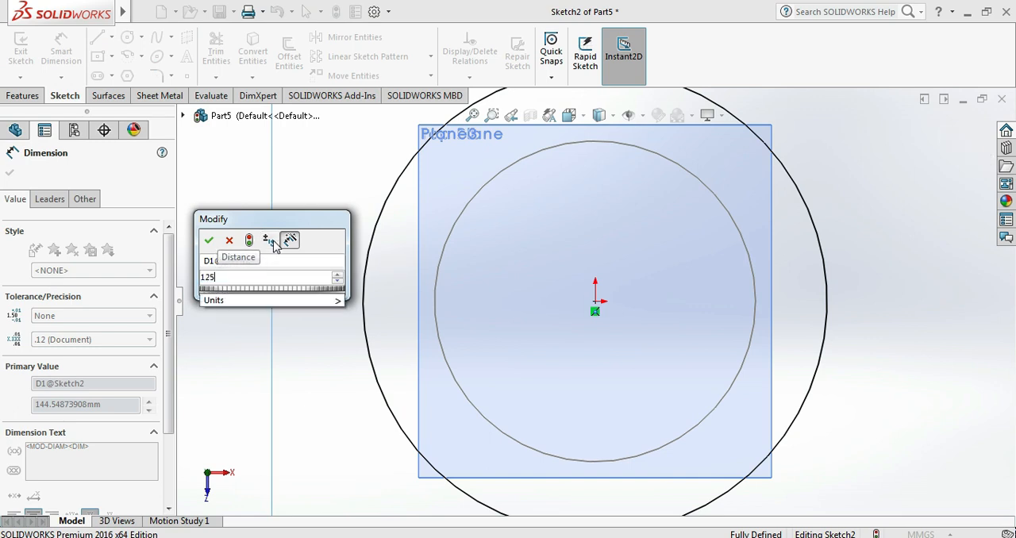
pyautogui.press('Return')
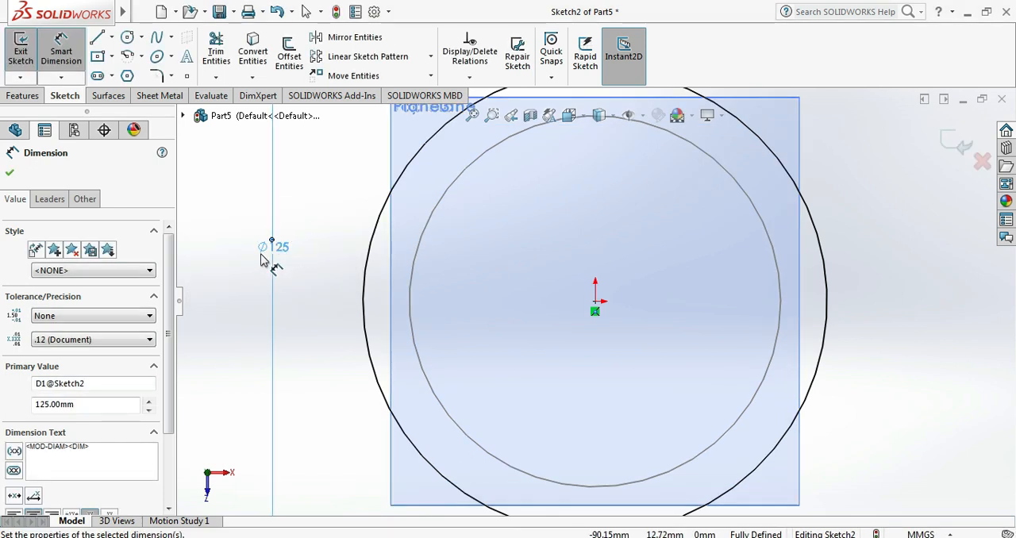
# - Set the Plane1 circle's diameter dimension to 150 mm and finish the sketch
pyautogui.doubleClick(94, 404)
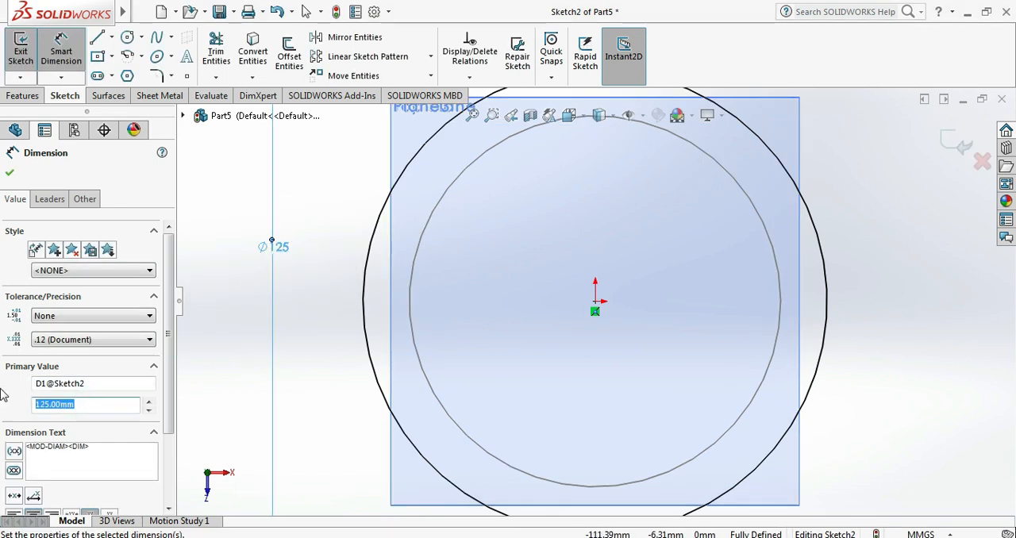
pyautogui.write('150')
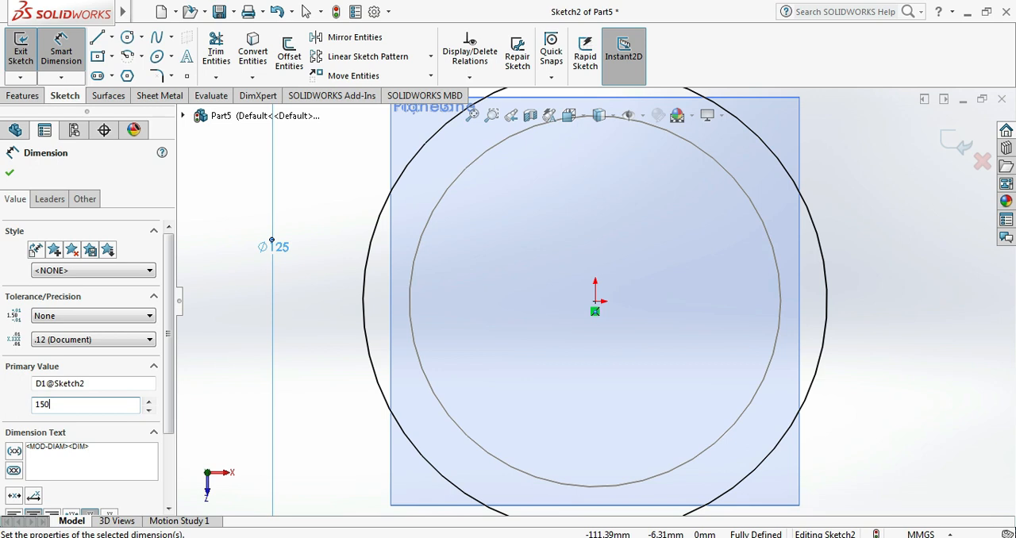
pyautogui.press('Return')
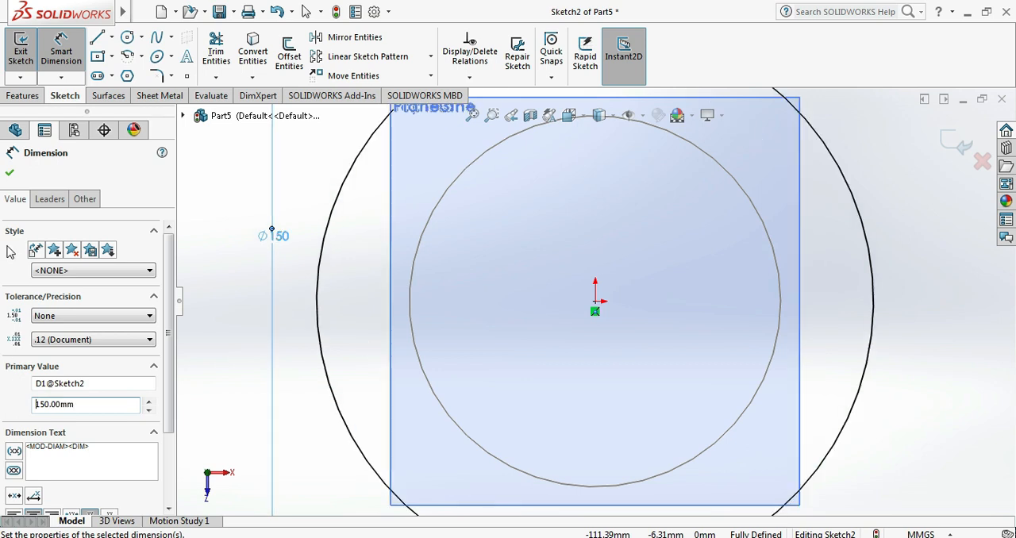
pyautogui.click(10, 172)
pyautogui.click(948, 133)
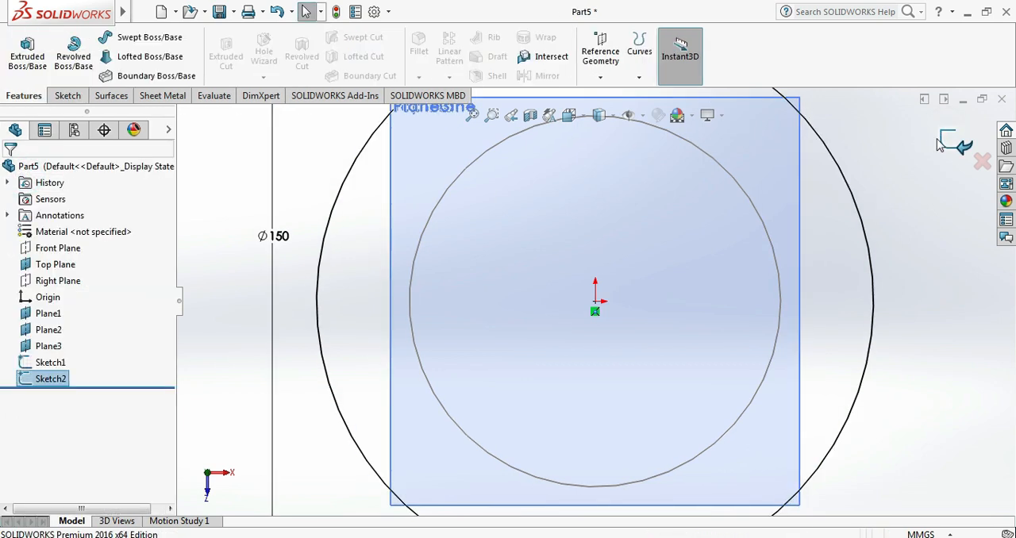
pyautogui.hotkey('ctrl', '7')
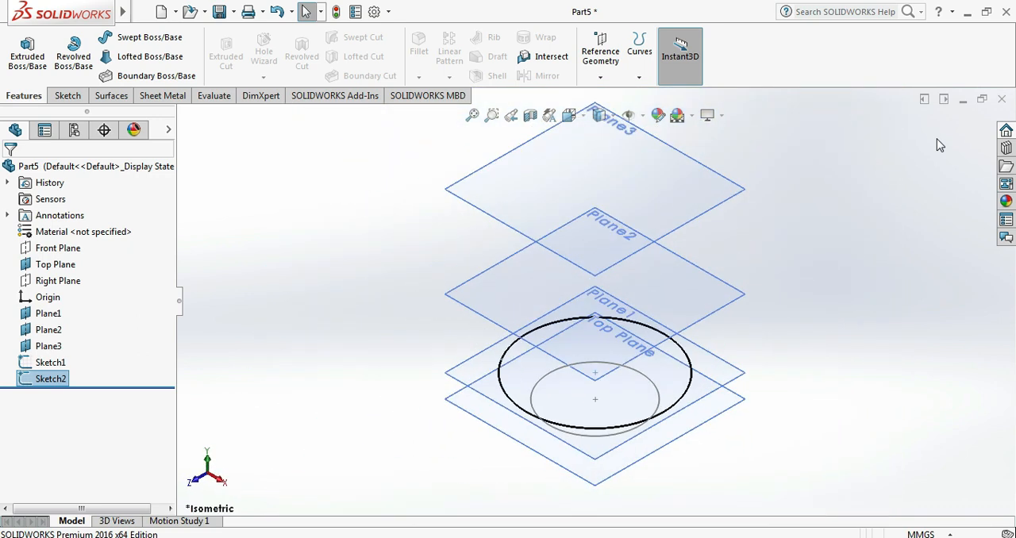
pyautogui.click(925, 204)
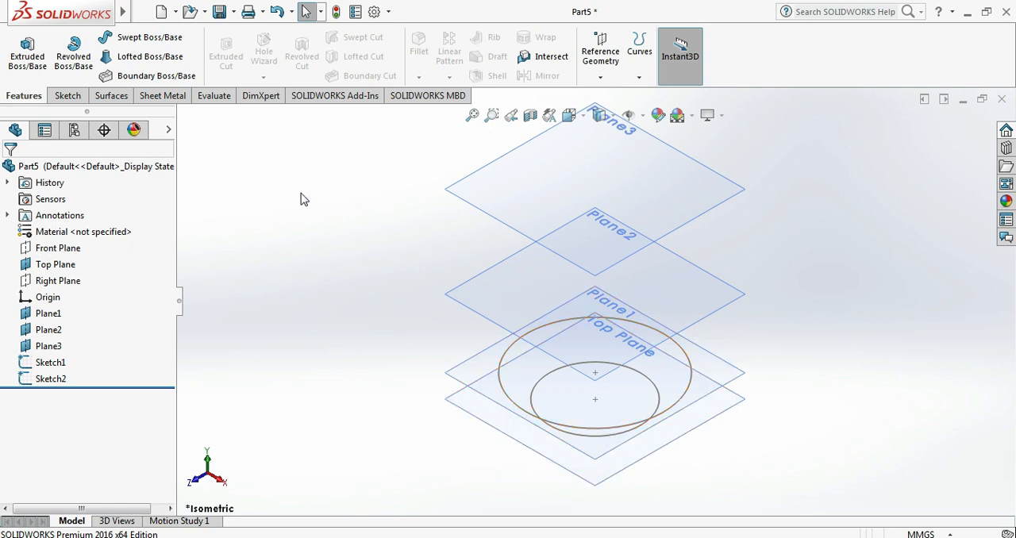
# - Start a sketch on Plane2 and draw a circle about 116 mm in diameter centred on the origin
pyautogui.click(467, 308)
pyautogui.click(527, 267)
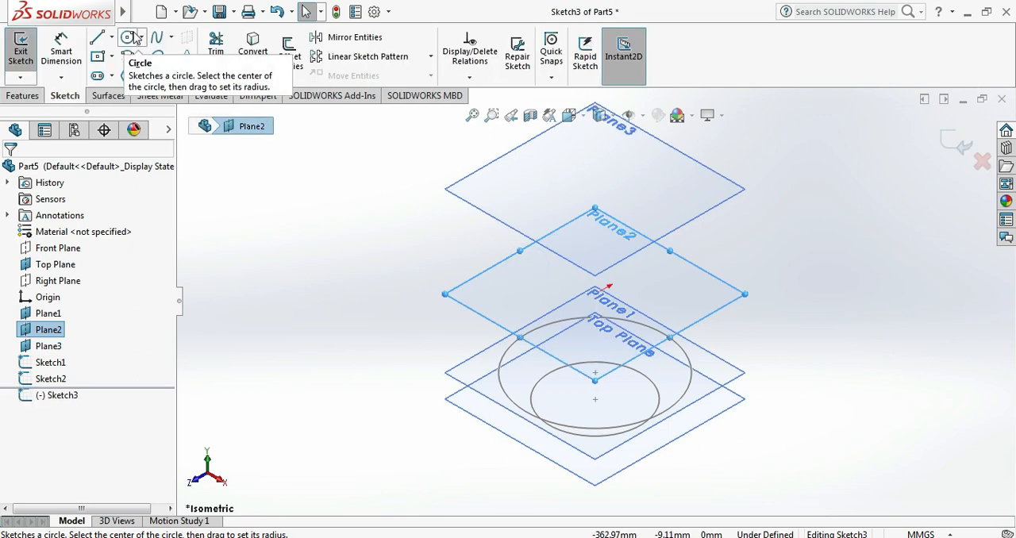
pyautogui.hotkey('ctrl', '8')
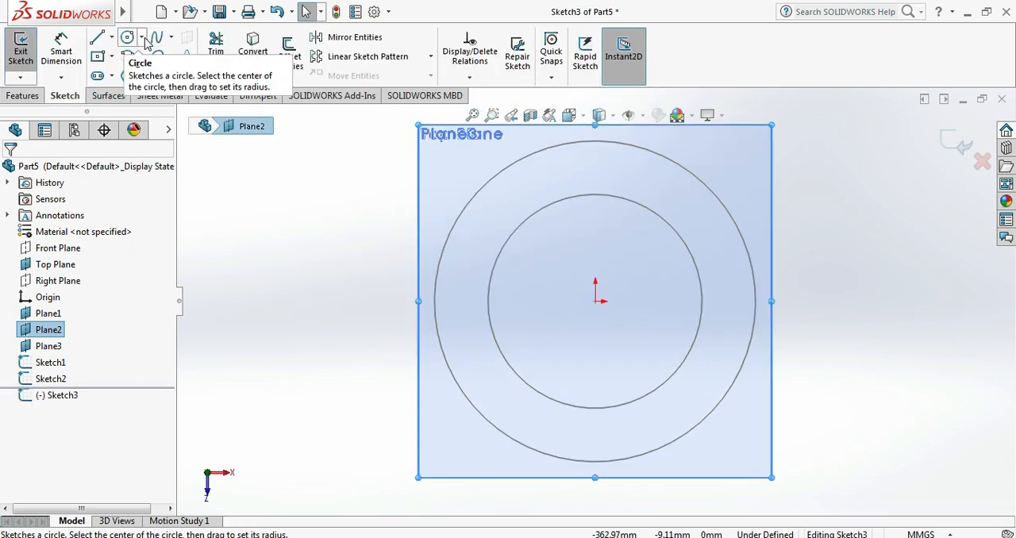
pyautogui.click(141, 37)
pyautogui.click(138, 54)
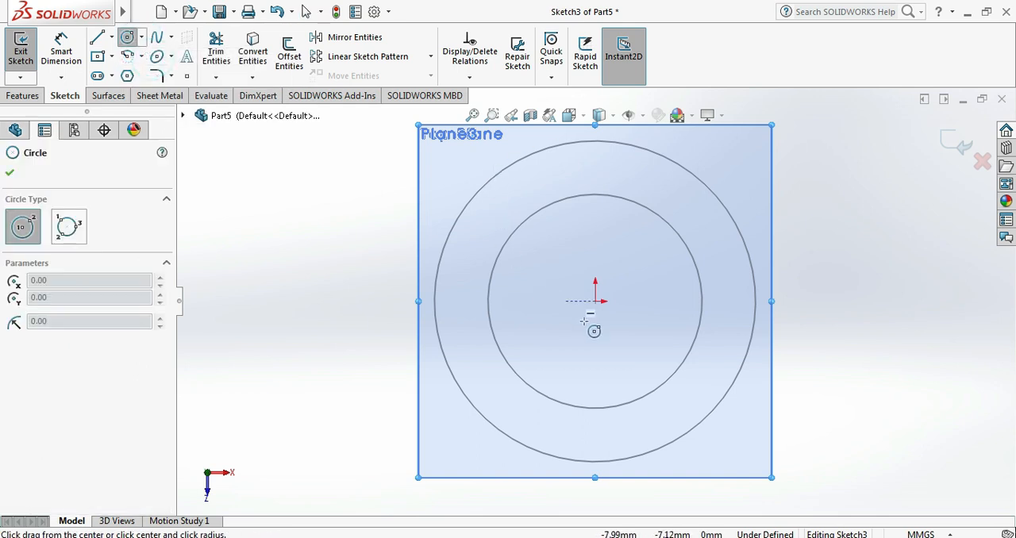
pyautogui.click(595, 300)
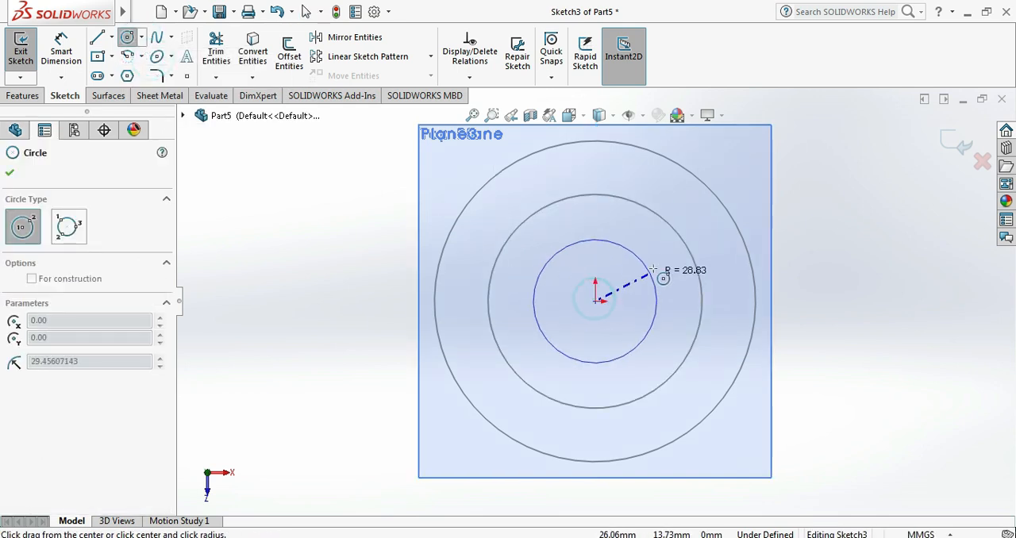
pyautogui.click(705, 249)
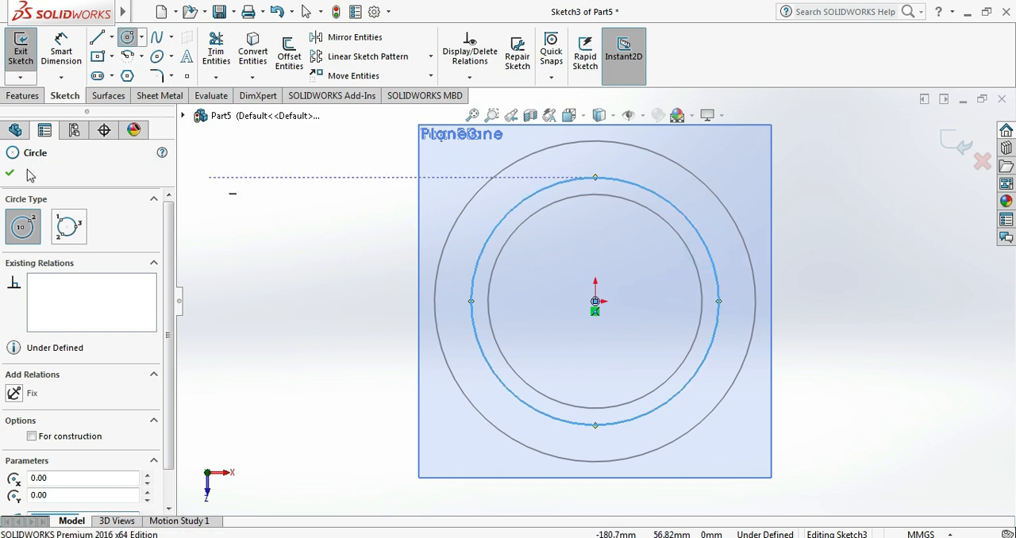
pyautogui.press('Escape')
# - Dimension the diameter of the new circle on Plane2 to 100 mm
pyautogui.click(61, 59)
pyautogui.click(482, 253)
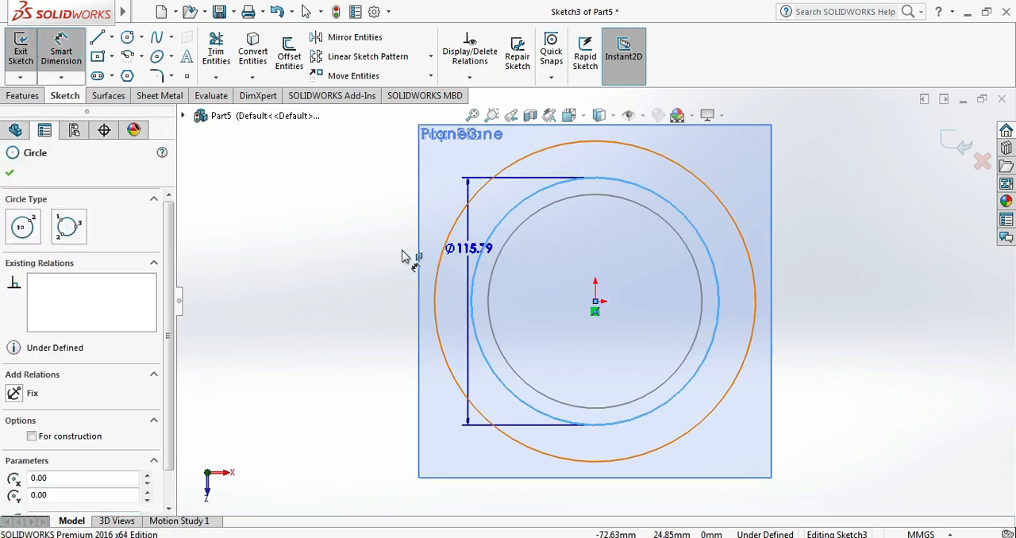
pyautogui.click(356, 266)
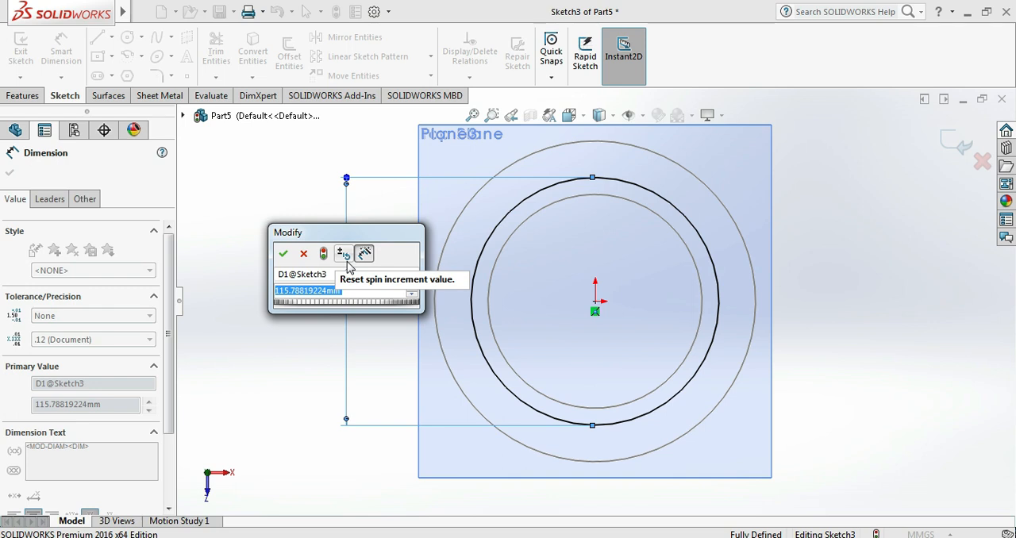
pyautogui.write('100')
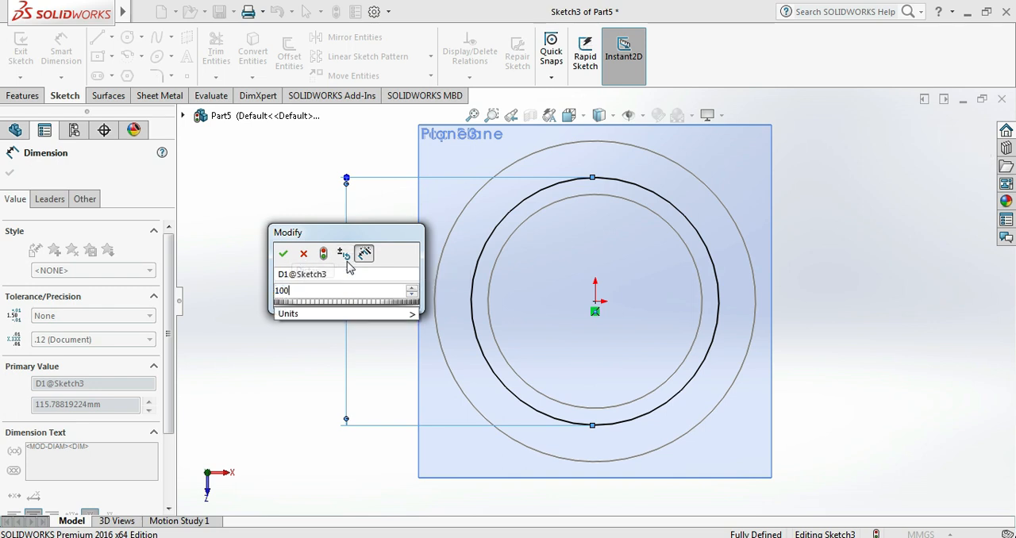
pyautogui.press('Return')
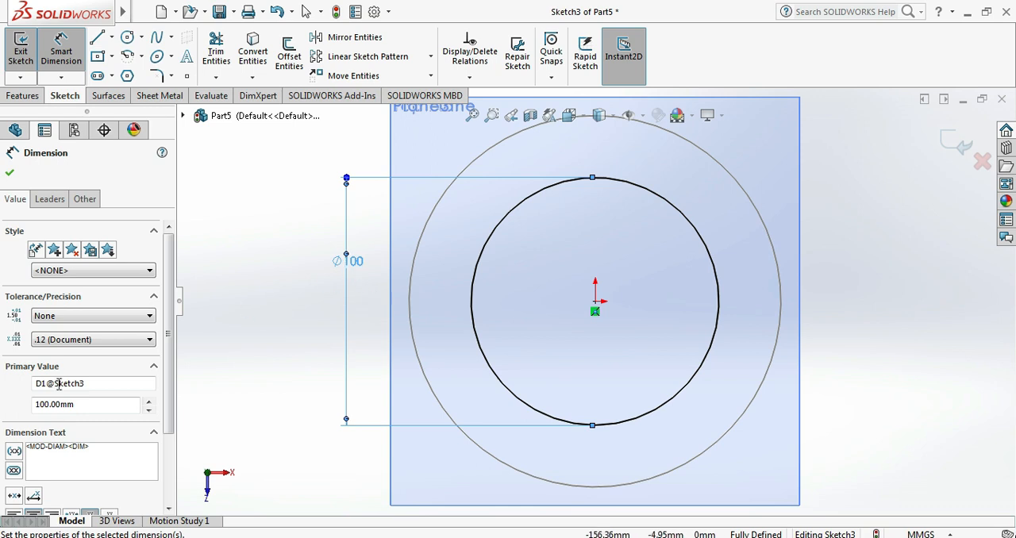
# - Set the Plane2 circle's diameter dimension to 75 mm and finish the sketch
pyautogui.doubleClick(90, 406)
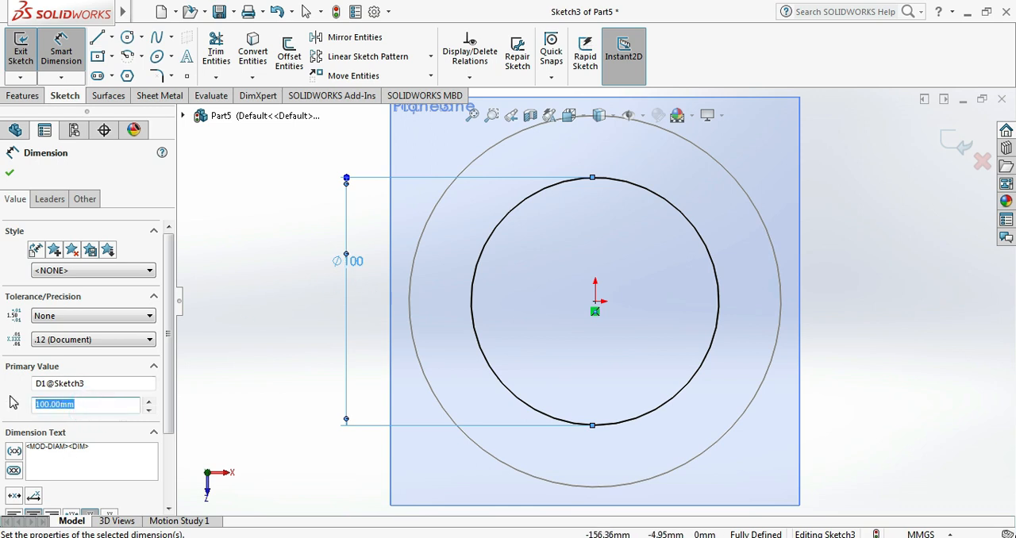
pyautogui.write('75')
pyautogui.press('Return')
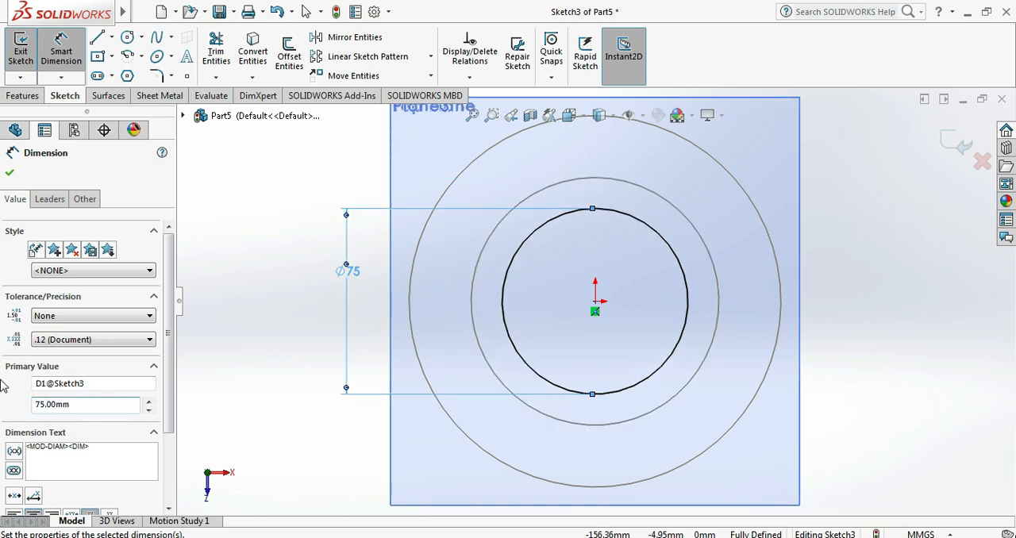
pyautogui.click(10, 172)
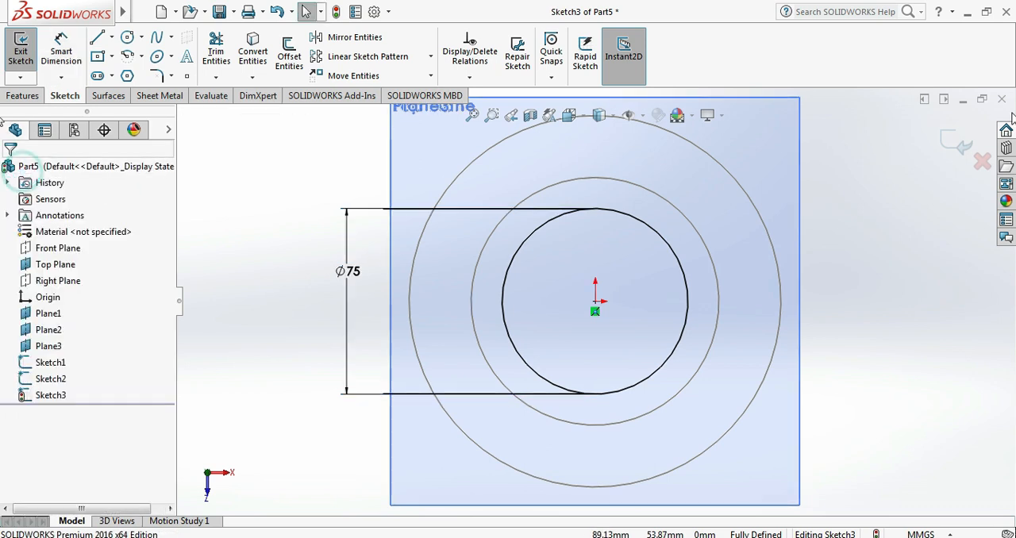
pyautogui.click(958, 141)
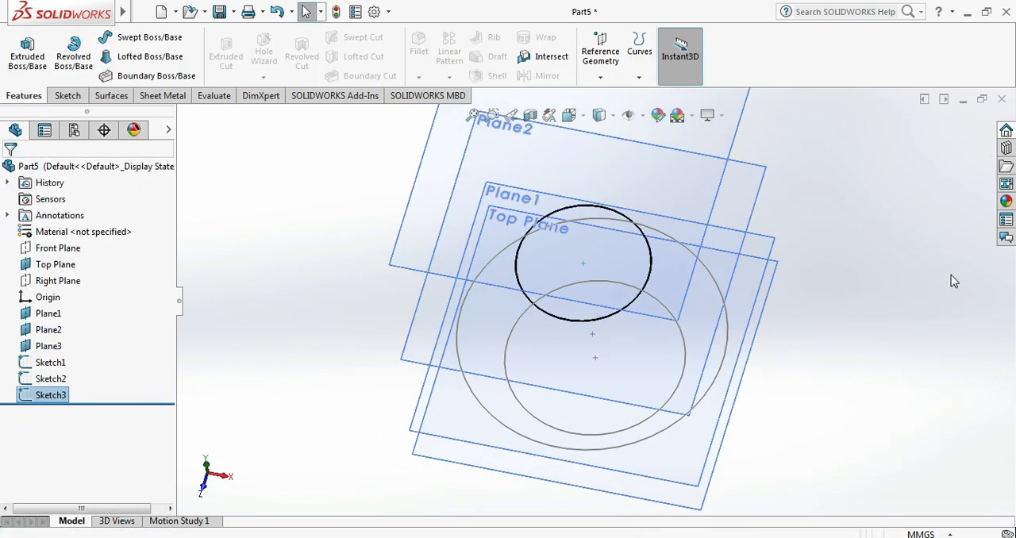
pyautogui.click(902, 282)
pyautogui.click(309, 299)
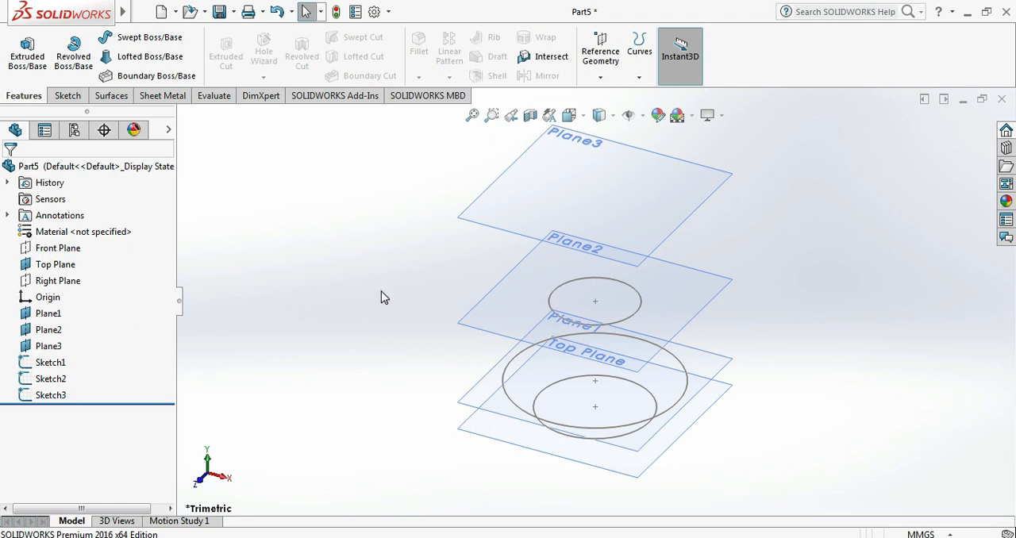
# - Start a sketch on Plane3 and draw a circle about 120 mm in diameter centred on the origin
pyautogui.click(475, 221)
pyautogui.click(535, 174)
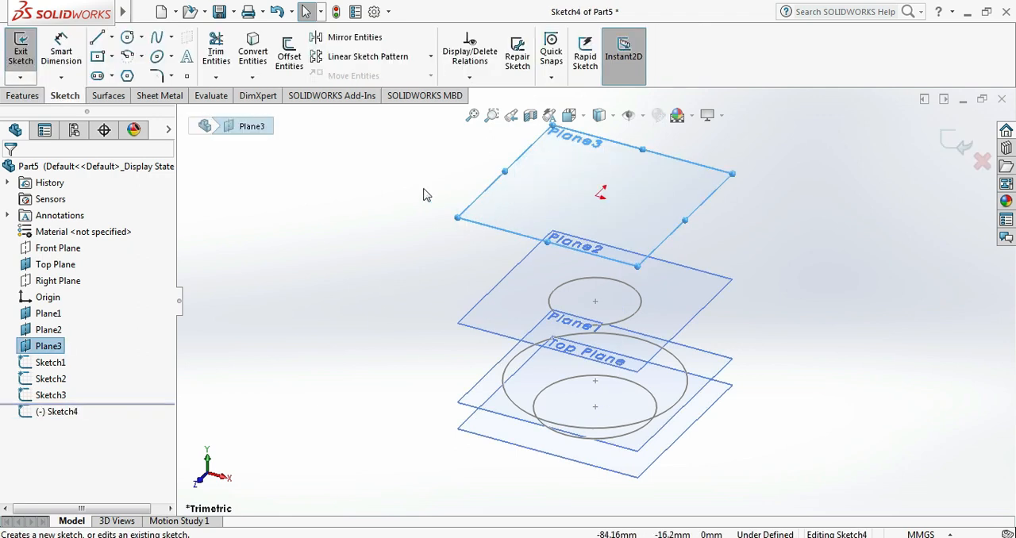
pyautogui.click(140, 37)
pyautogui.click(150, 54)
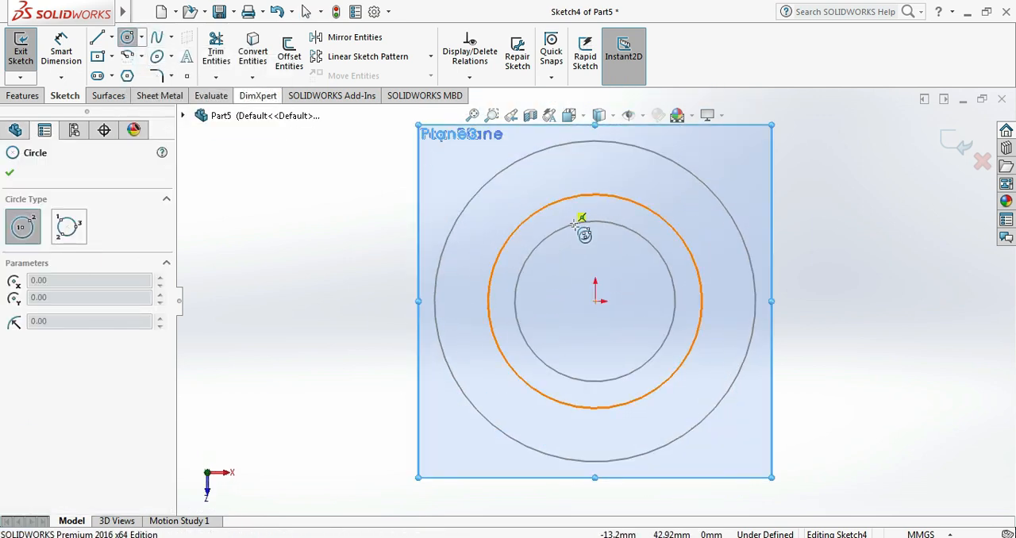
pyautogui.click(595, 300)
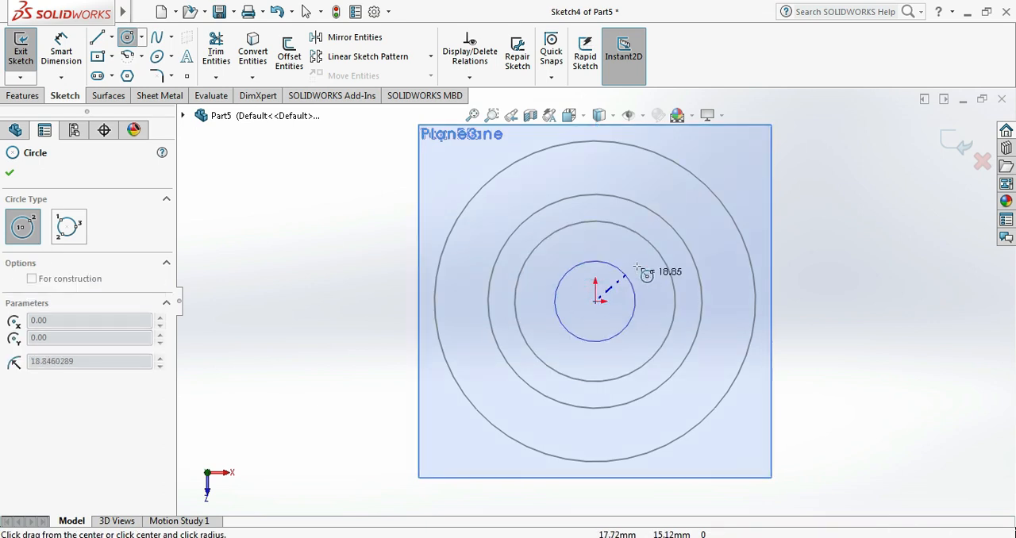
pyautogui.click(707, 239)
pyautogui.click(9, 173)
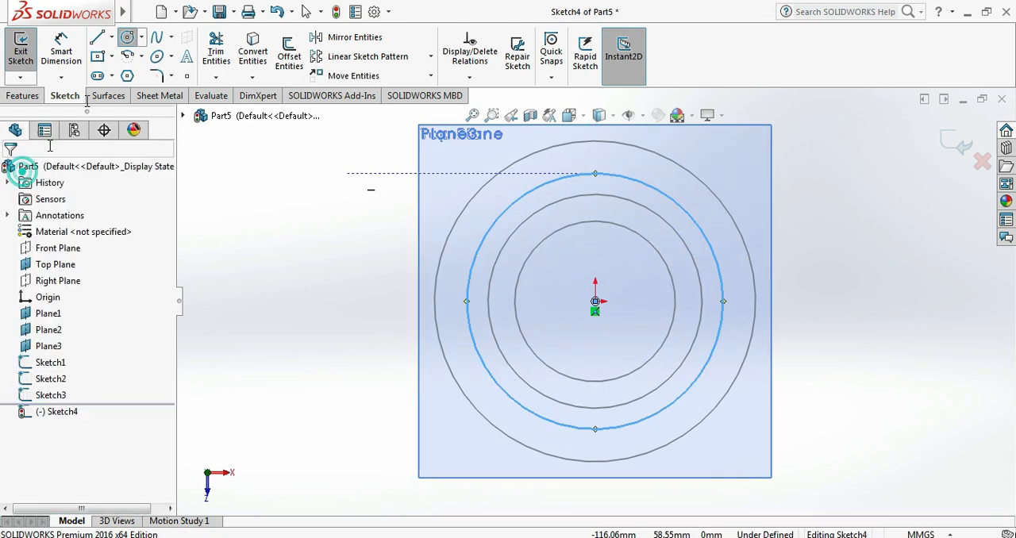
# - Dimension the Plane3 circle's diameter to 75 mm and finish the sketch
pyautogui.click(60, 51)
pyautogui.click(494, 222)
pyautogui.click(365, 254)
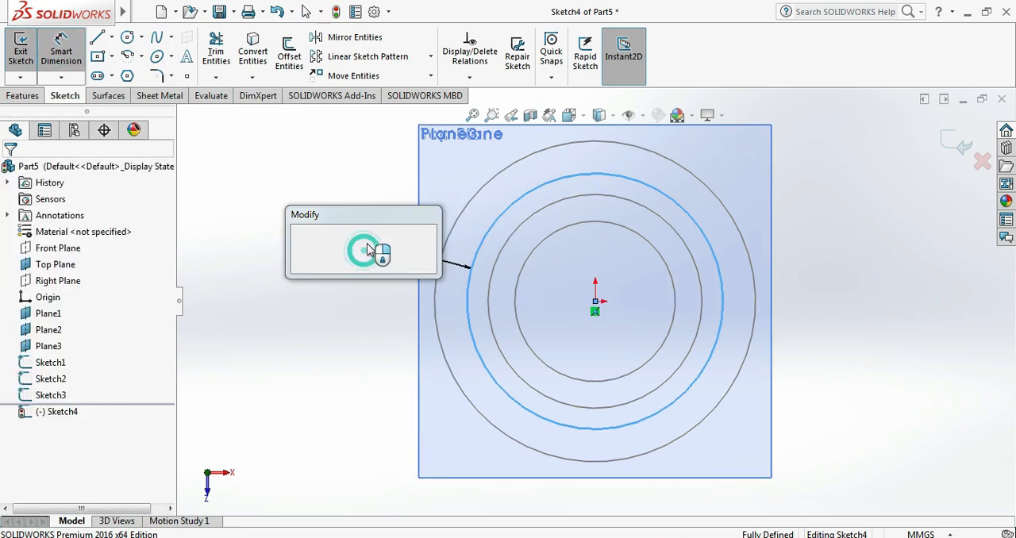
pyautogui.write('75')
pyautogui.press('Return')
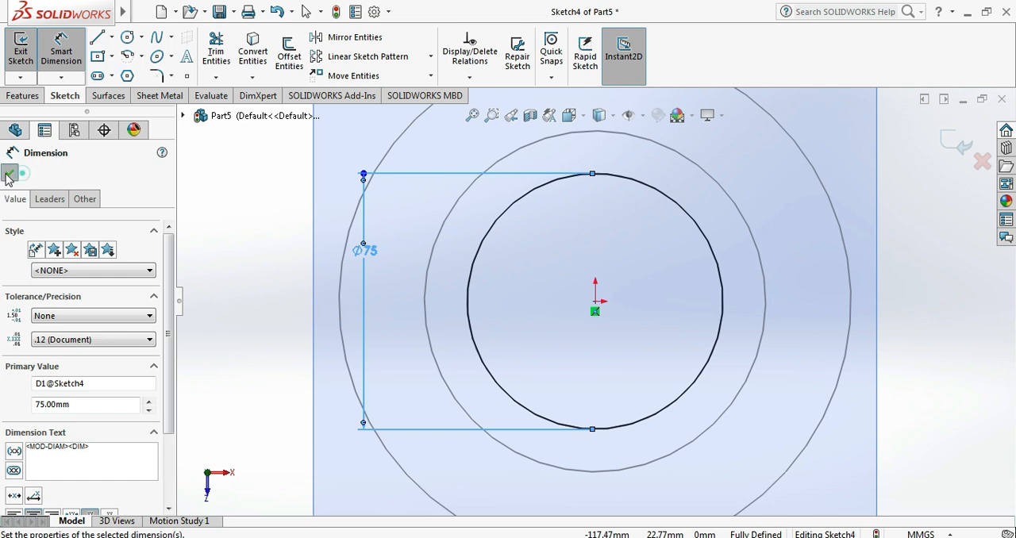
pyautogui.press('Escape')
pyautogui.click(949, 142)
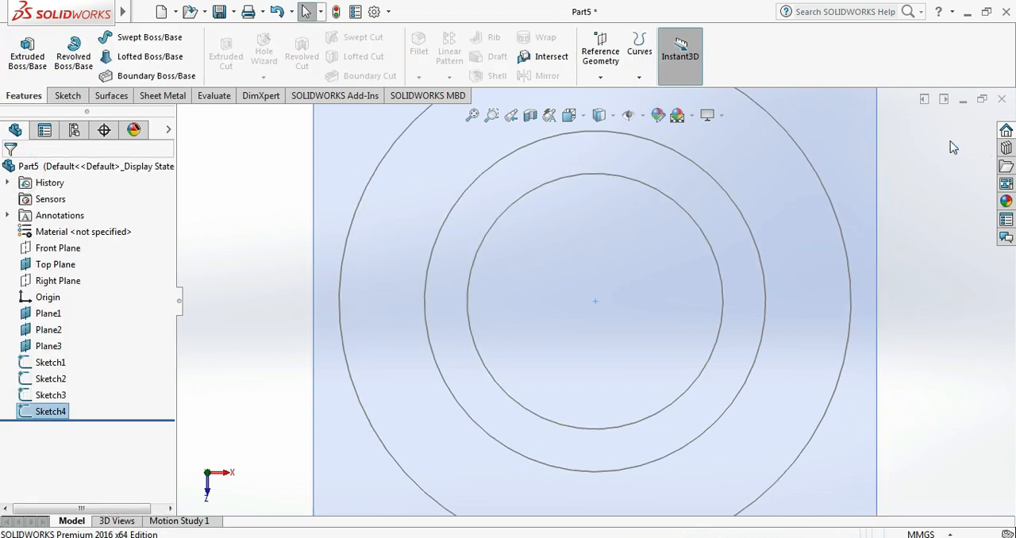
pyautogui.hotkey('ctrl', '7')
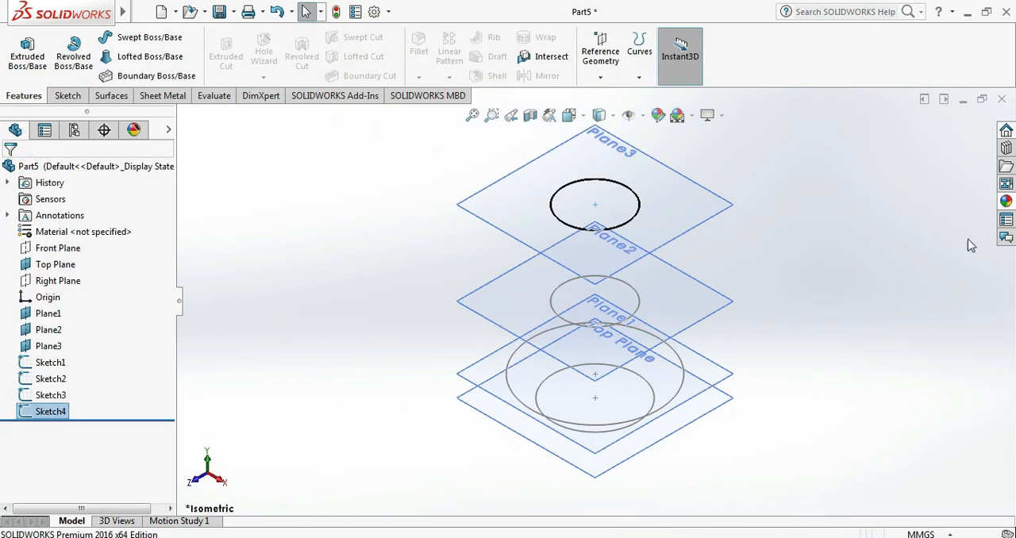
# - Start a sketch on the Right Plane and hide all reference planes, with the Spline tool ready for use
pyautogui.click(894, 306)
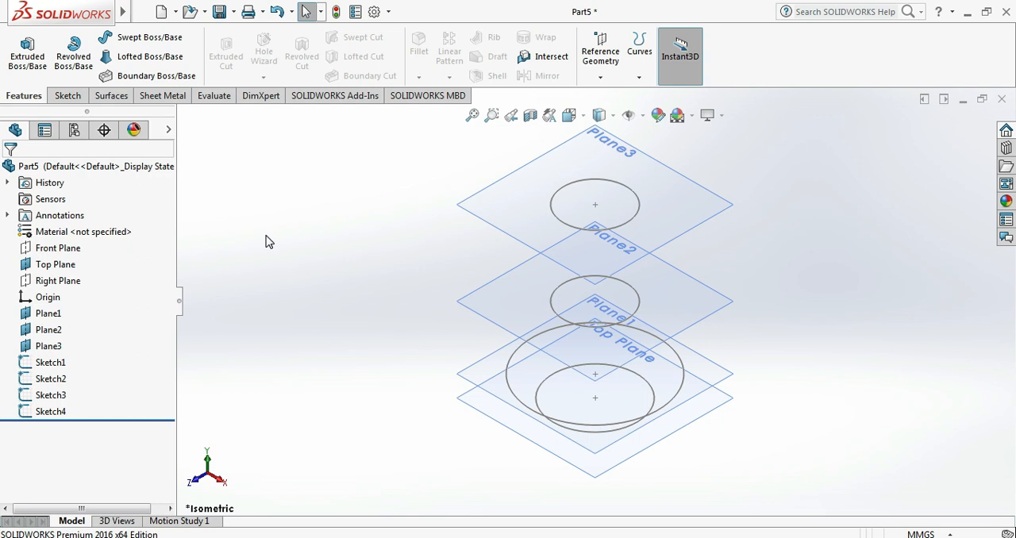
pyautogui.click(64, 281)
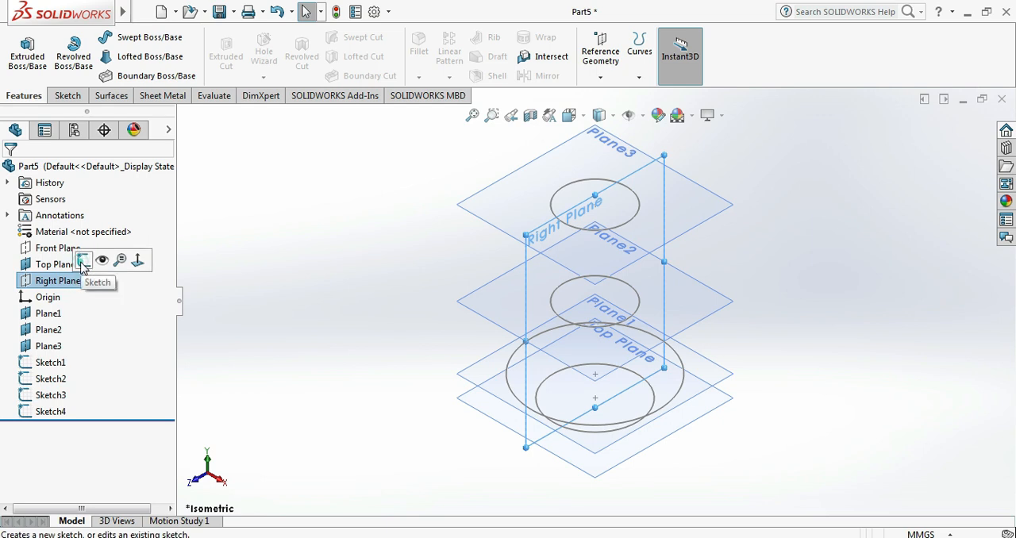
pyautogui.click(82, 261)
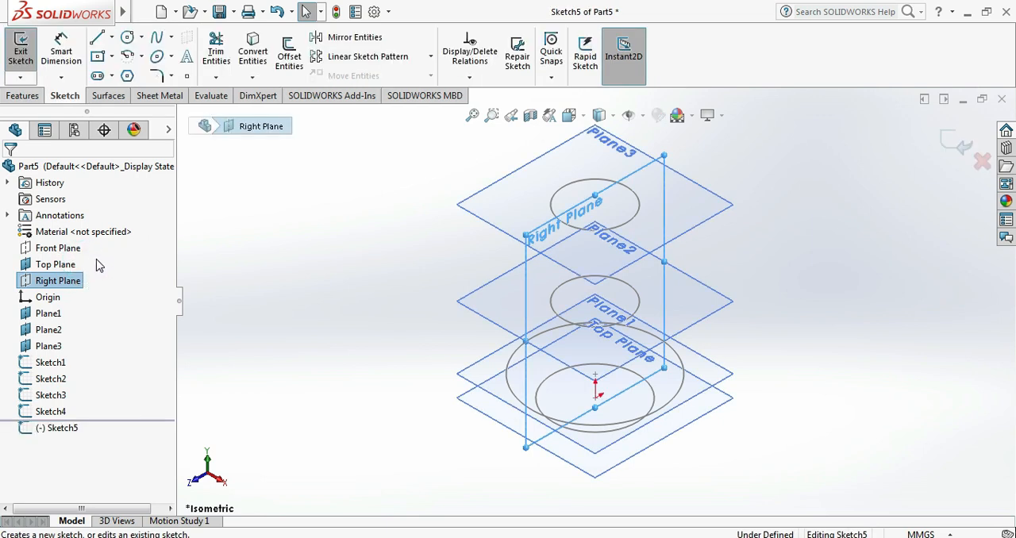
pyautogui.click(171, 38)
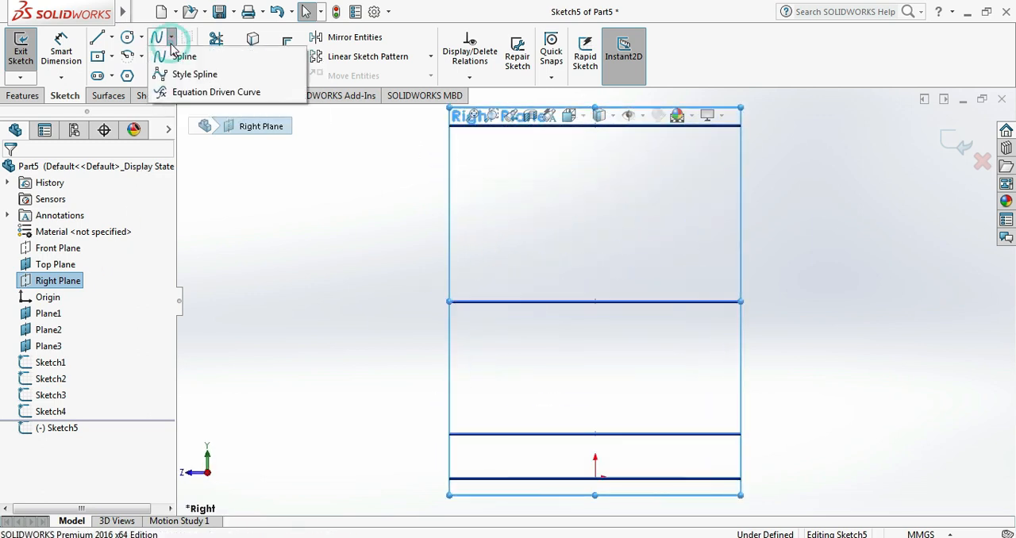
pyautogui.click(177, 58)
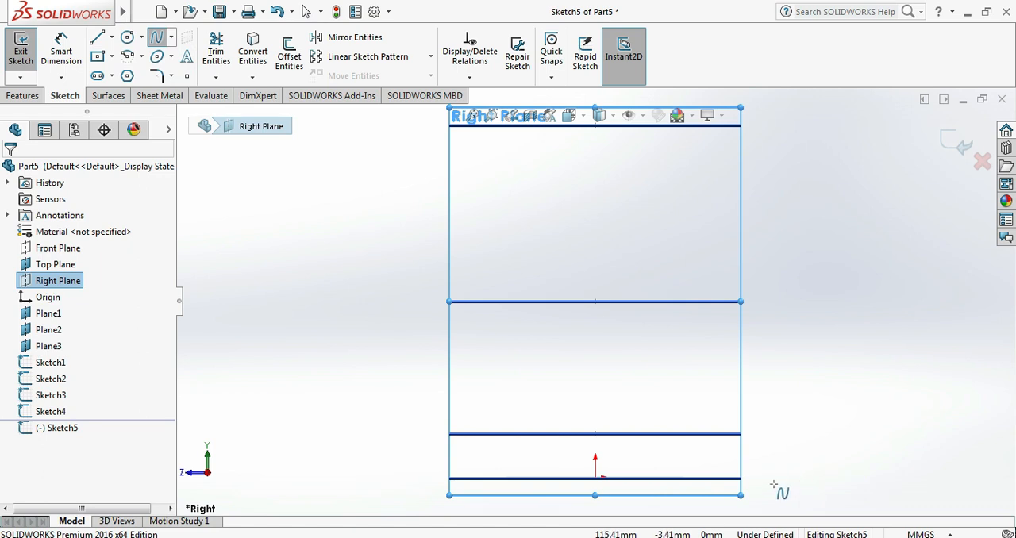
pyautogui.click(646, 116)
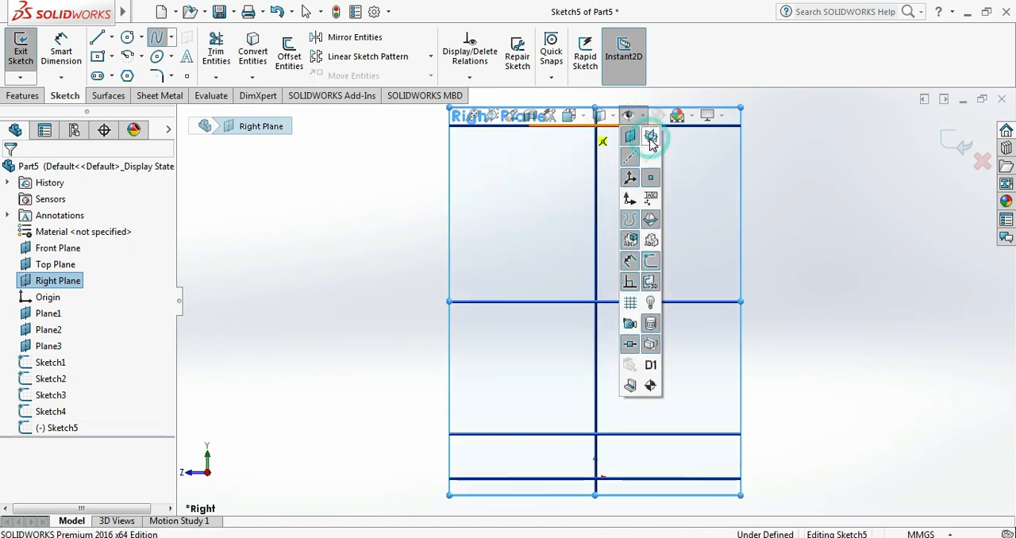
pyautogui.click(630, 136)
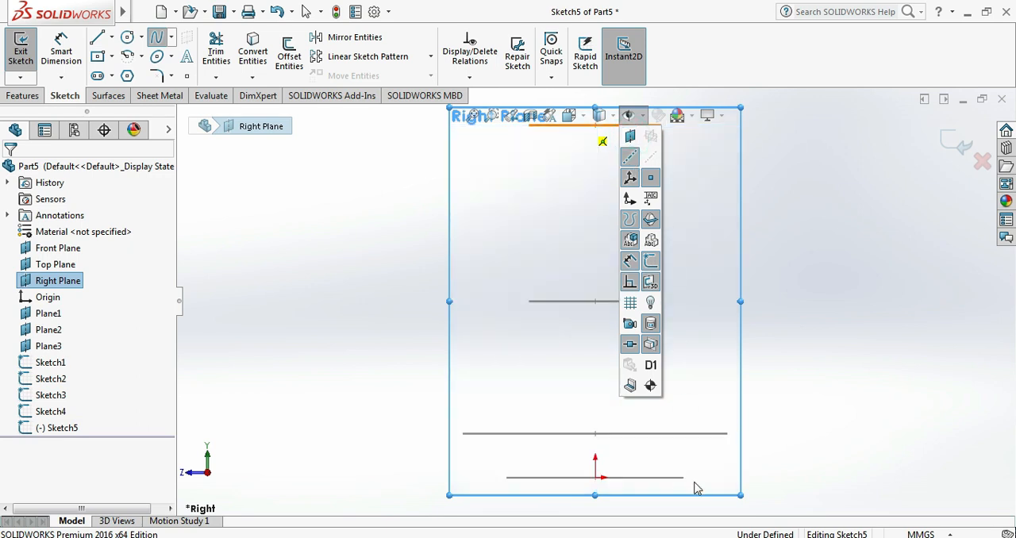
pyautogui.click(609, 116)
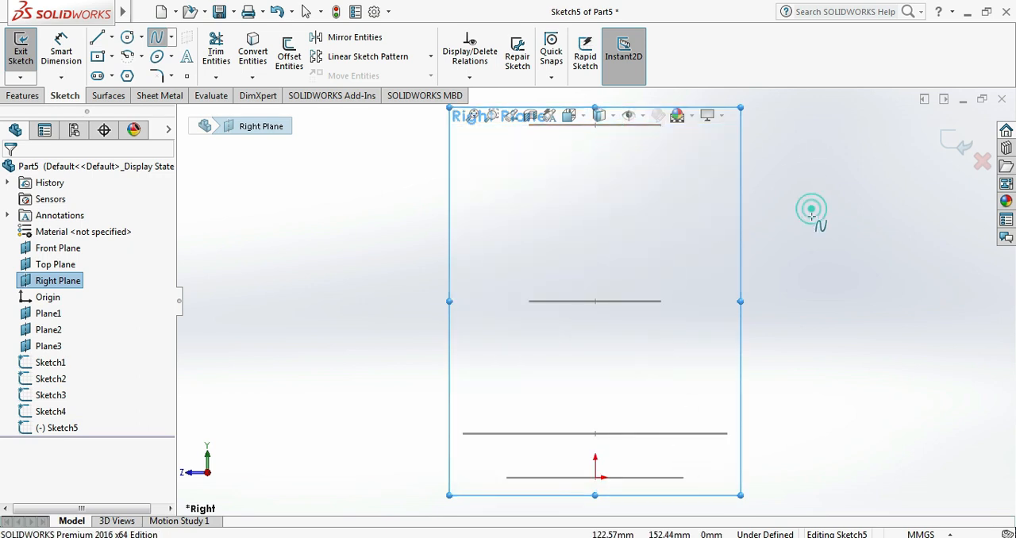
# - Draw a four-point spline through the right-hand ends of the circles, from the base circle up to the Plane3 circle
pyautogui.click(683, 477)
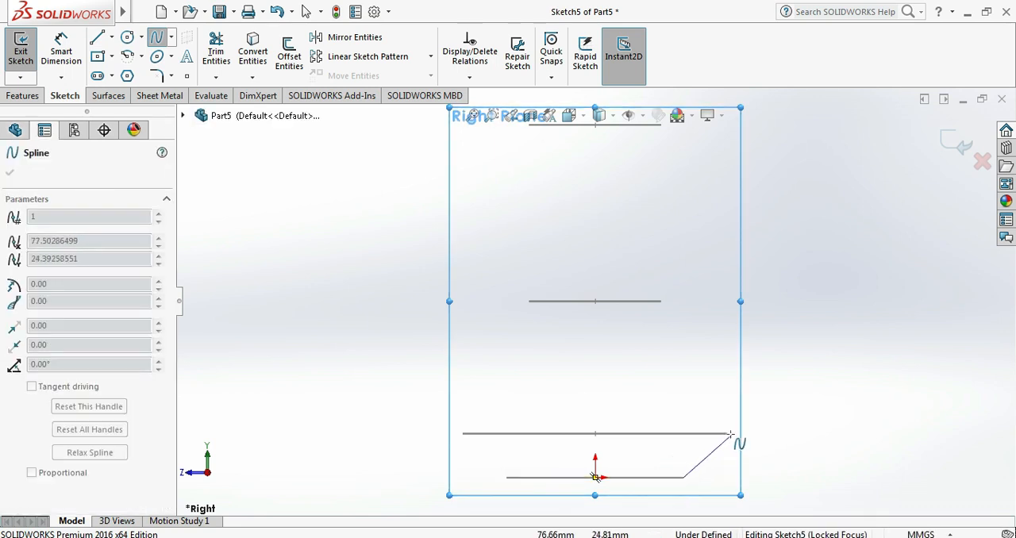
pyautogui.click(729, 434)
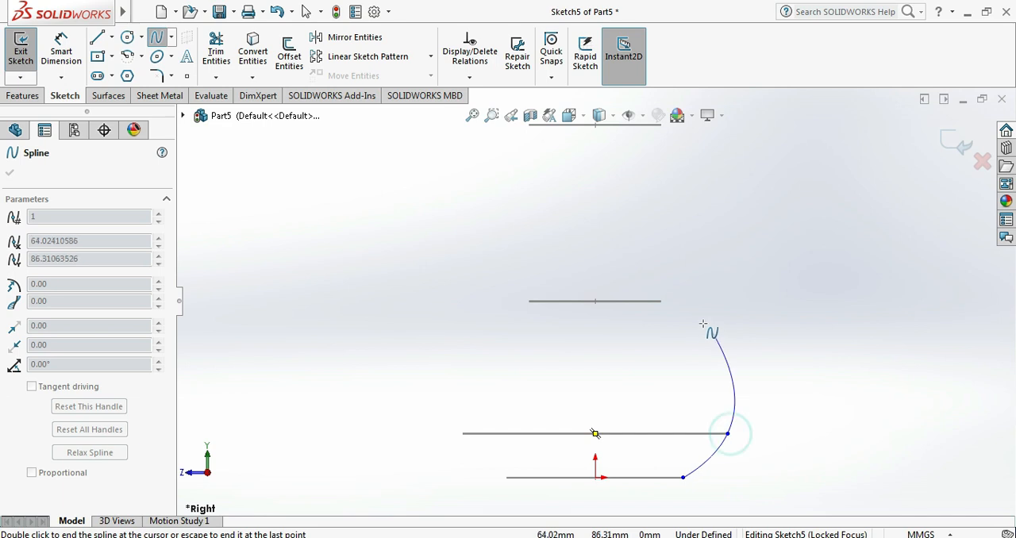
pyautogui.click(662, 301)
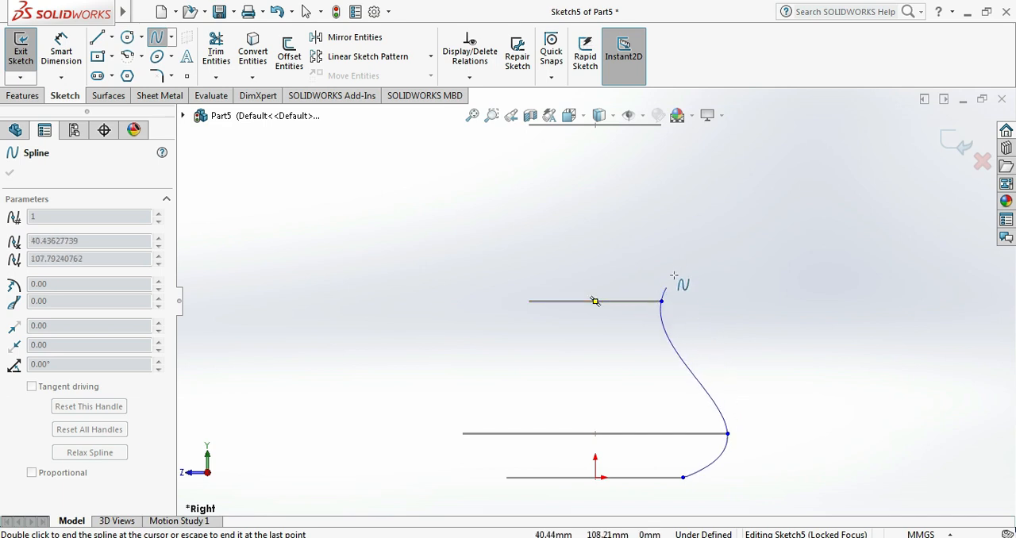
pyautogui.click(662, 125)
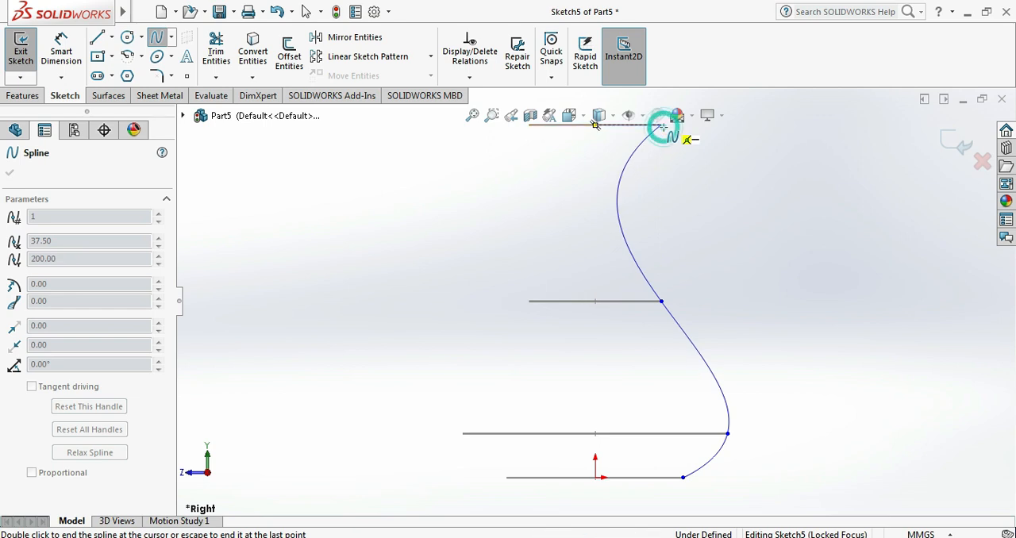
pyautogui.rightClick(698, 164)
pyautogui.click(746, 174)
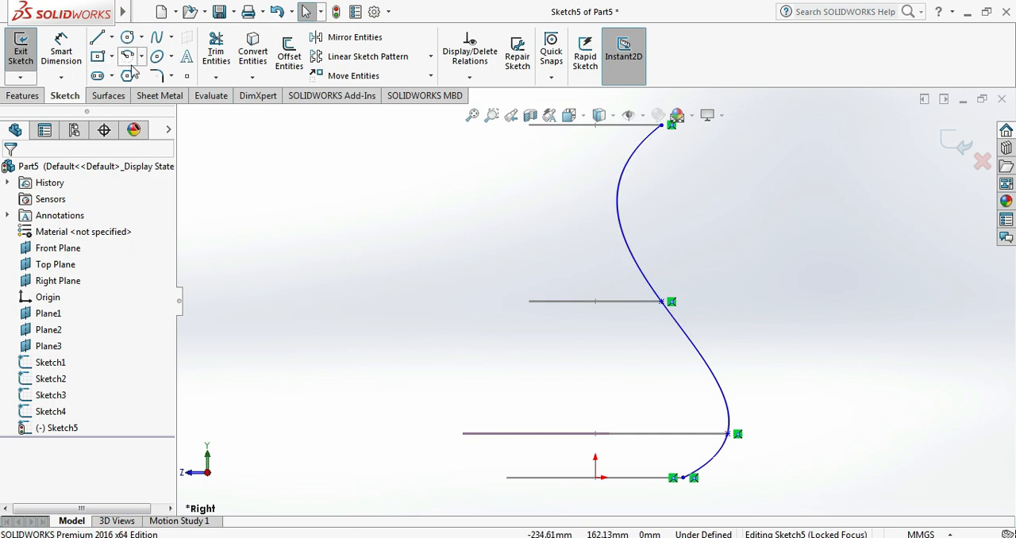
# - Draw a second four-point spline through the left-hand ends of the circles, from base to Plane3, and finish the Right Plane sketch
pyautogui.click(170, 39)
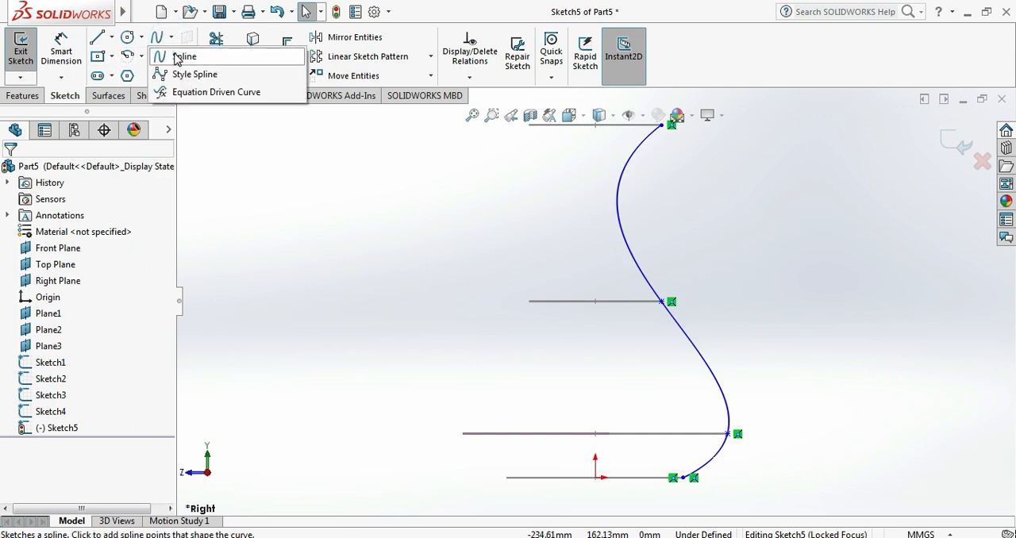
pyautogui.click(176, 56)
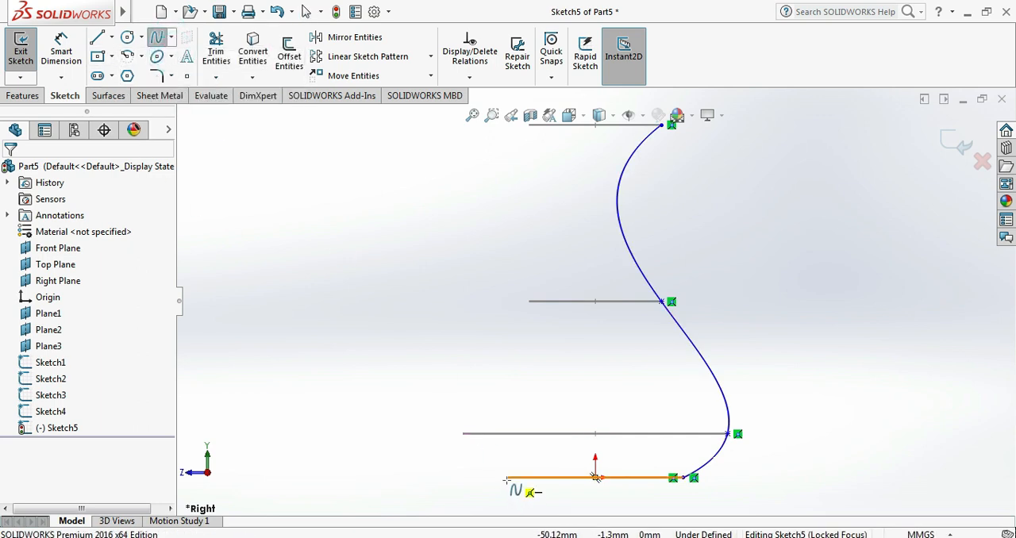
pyautogui.click(505, 479)
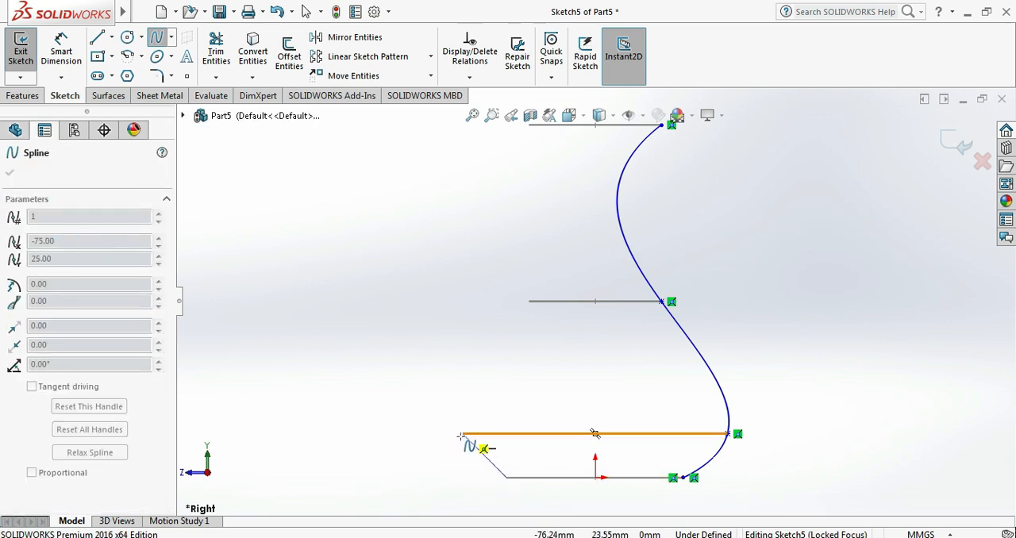
pyautogui.click(463, 434)
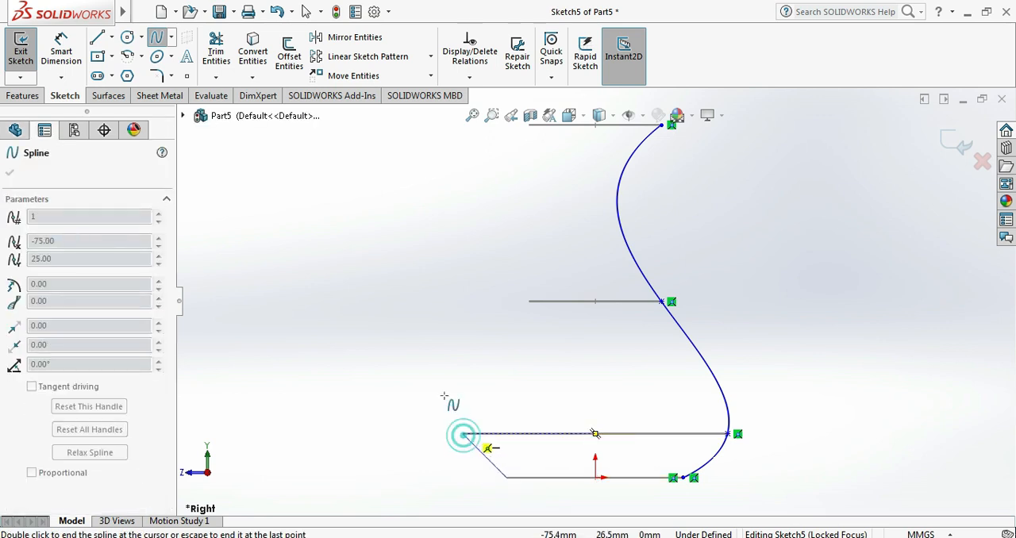
pyautogui.click(528, 301)
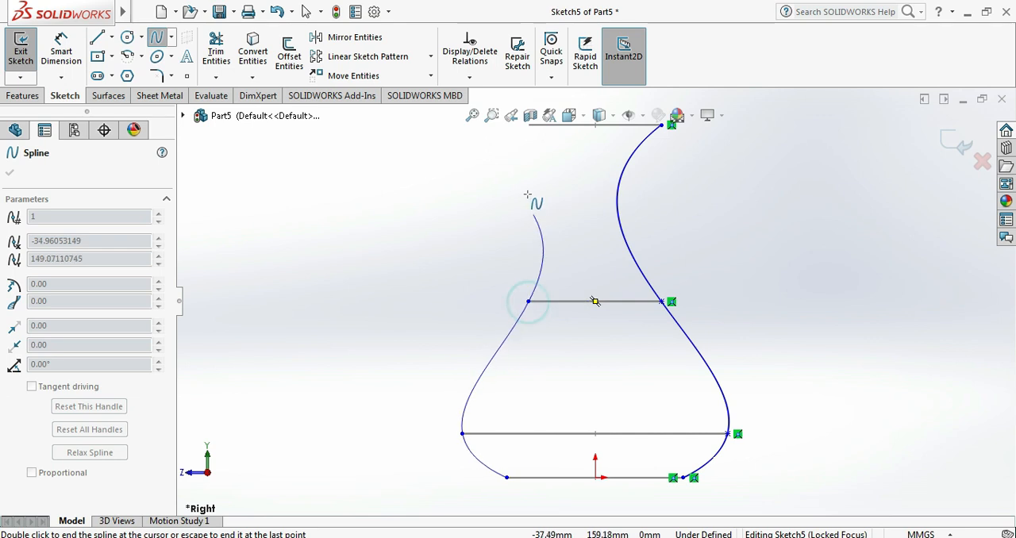
pyautogui.click(531, 126)
pyautogui.rightClick(495, 138)
pyautogui.click(512, 164)
pyautogui.moveTo(726, 233); pyautogui.dragTo(737, 306, button='middle')
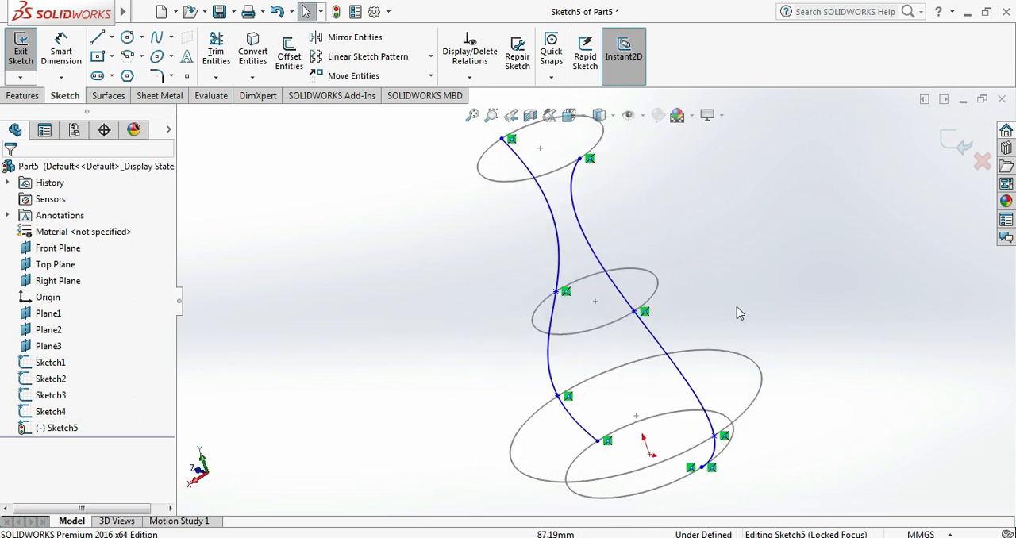
pyautogui.click(949, 142)
pyautogui.click(50, 427)
pyautogui.click(331, 365)
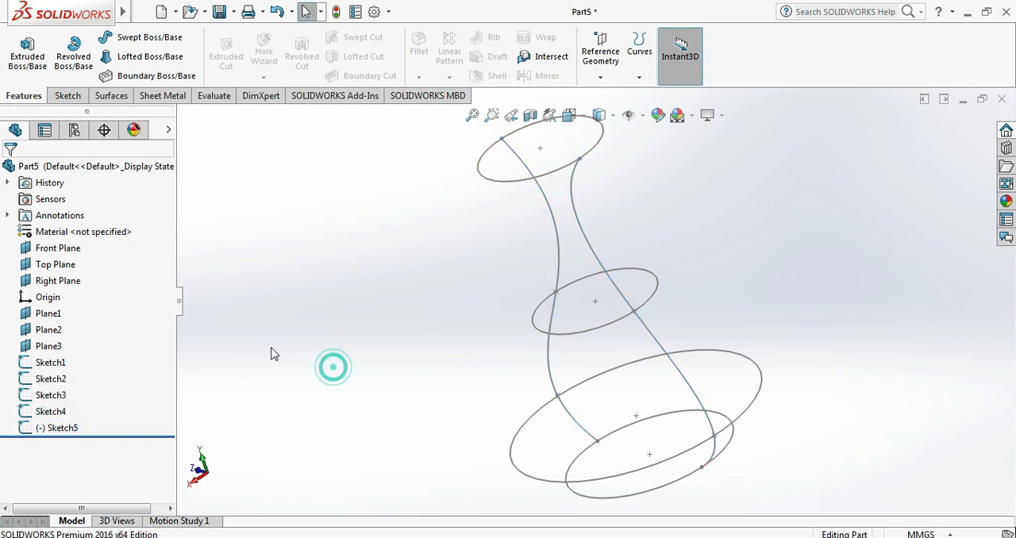
# - Start a sketch on the Front Plane and draw a four-point spline through the circles' right-hand ends, from the base up to Plane3
pyautogui.click(70, 249)
pyautogui.click(81, 232)
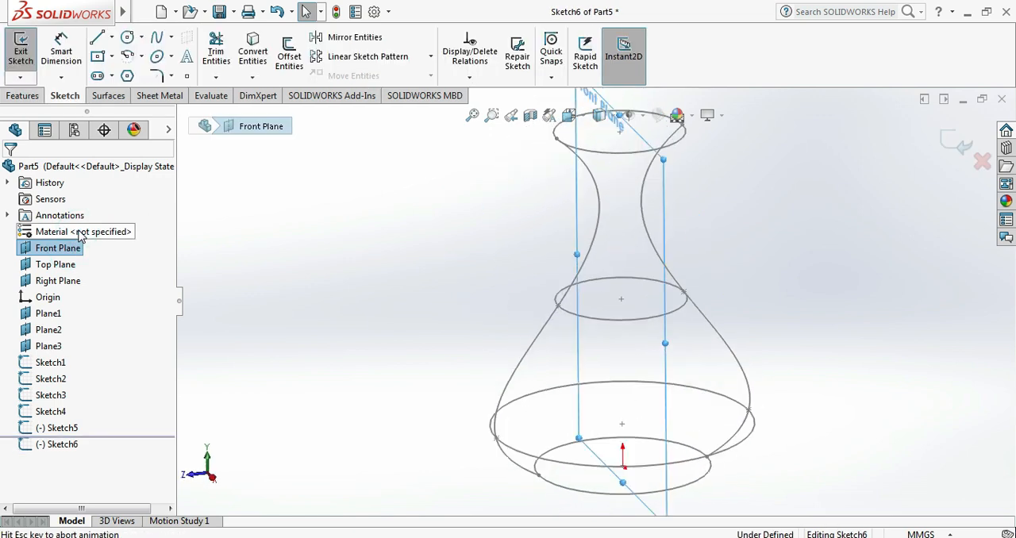
pyautogui.click(170, 37)
pyautogui.click(181, 55)
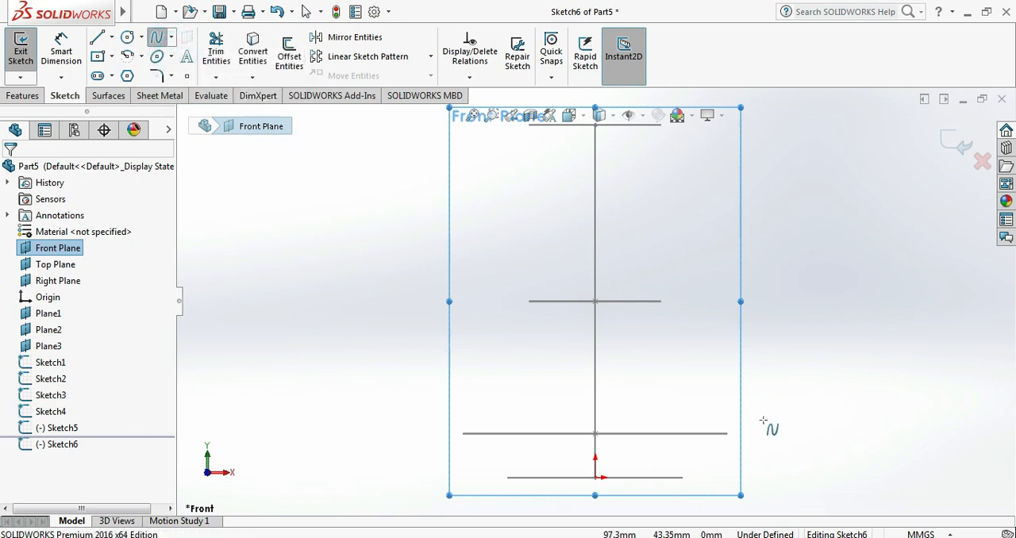
pyautogui.click(683, 477)
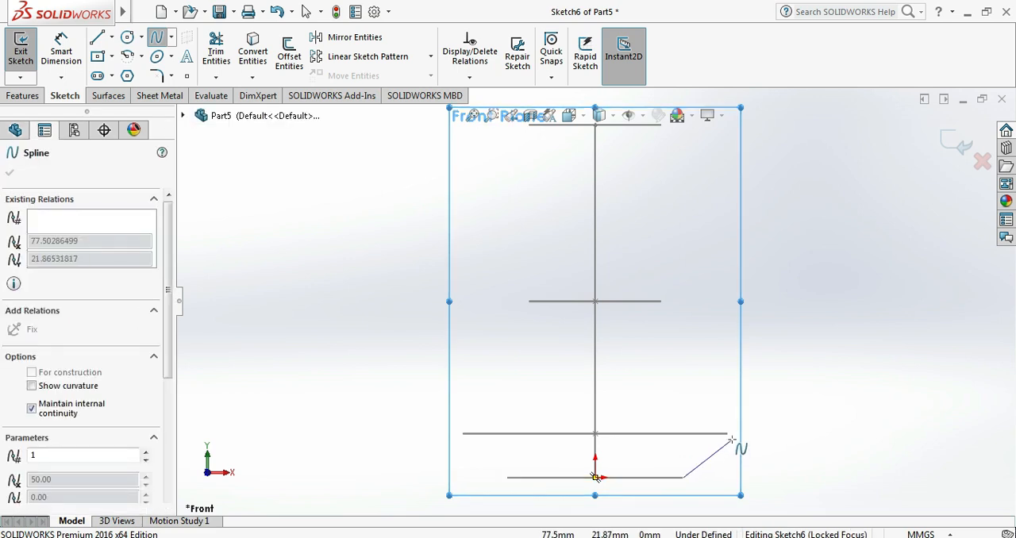
pyautogui.click(729, 434)
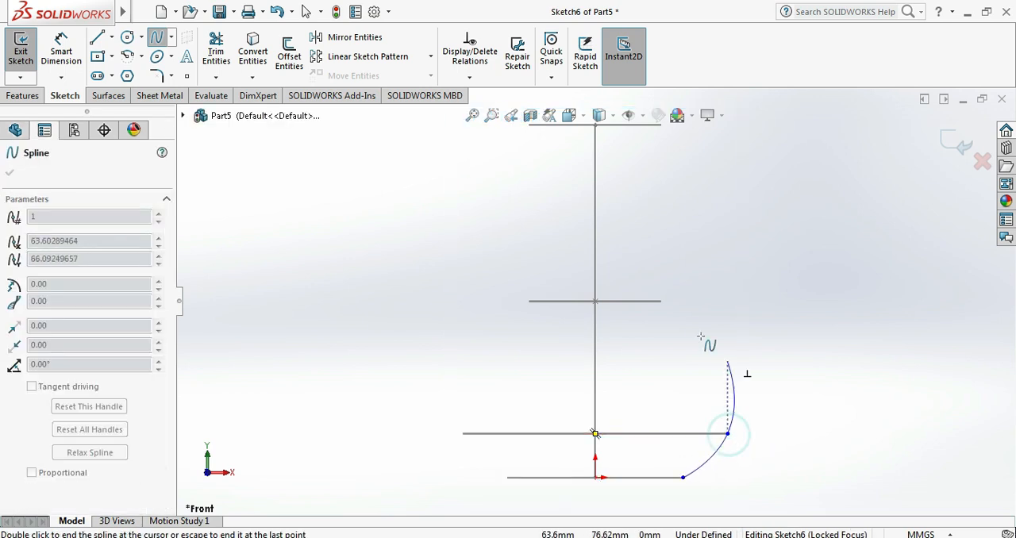
pyautogui.click(662, 301)
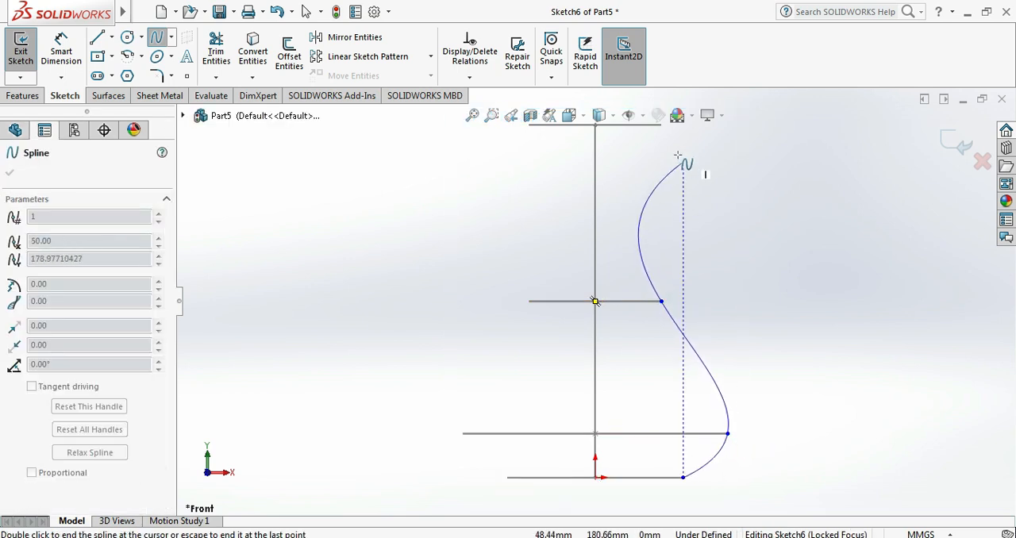
pyautogui.click(661, 126)
pyautogui.rightClick(721, 188)
pyautogui.click(760, 198)
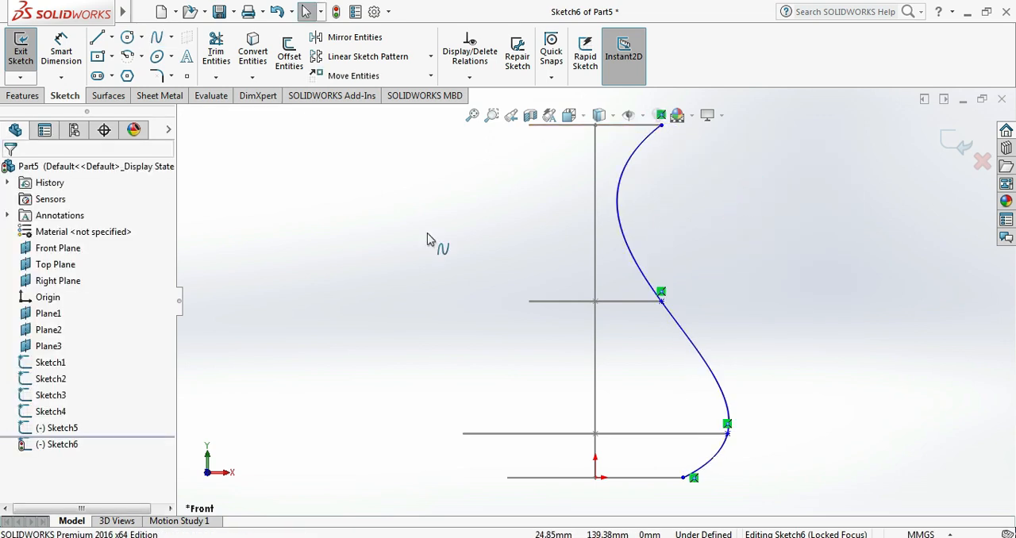
# - Draw the opposite four-point spline through the circles' left-hand ends, from base to Plane3, and finish the Front Plane sketch
pyautogui.click(171, 36)
pyautogui.click(179, 54)
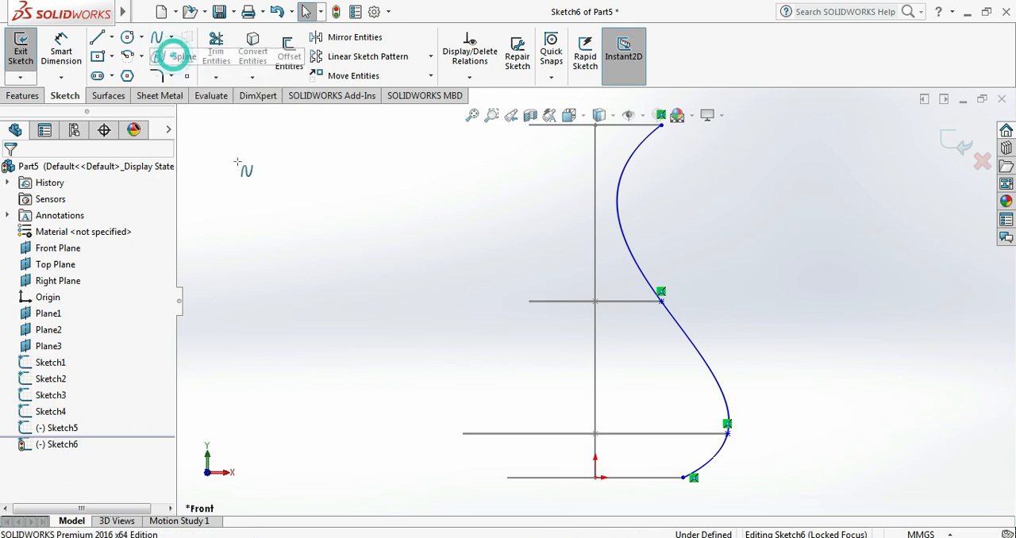
pyautogui.click(507, 478)
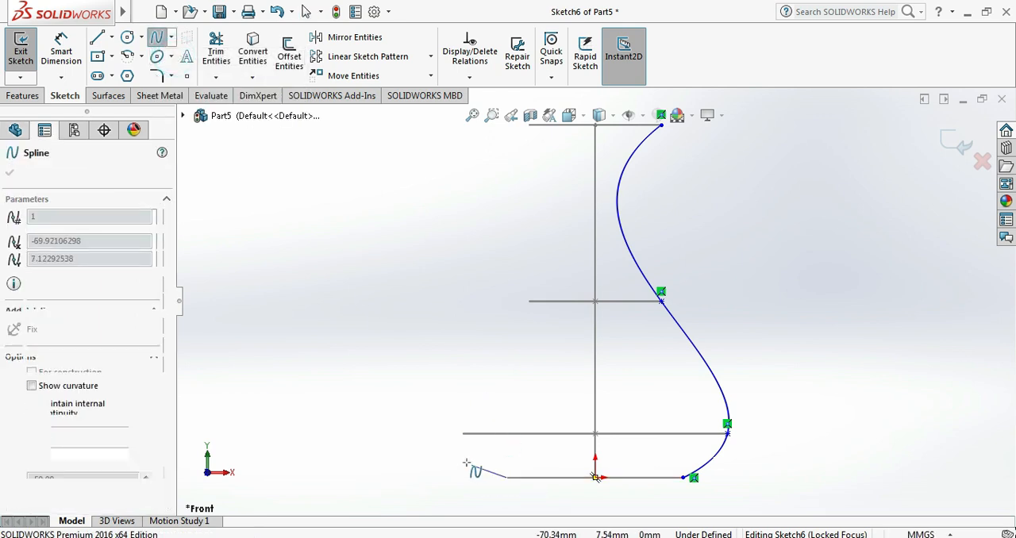
pyautogui.click(462, 434)
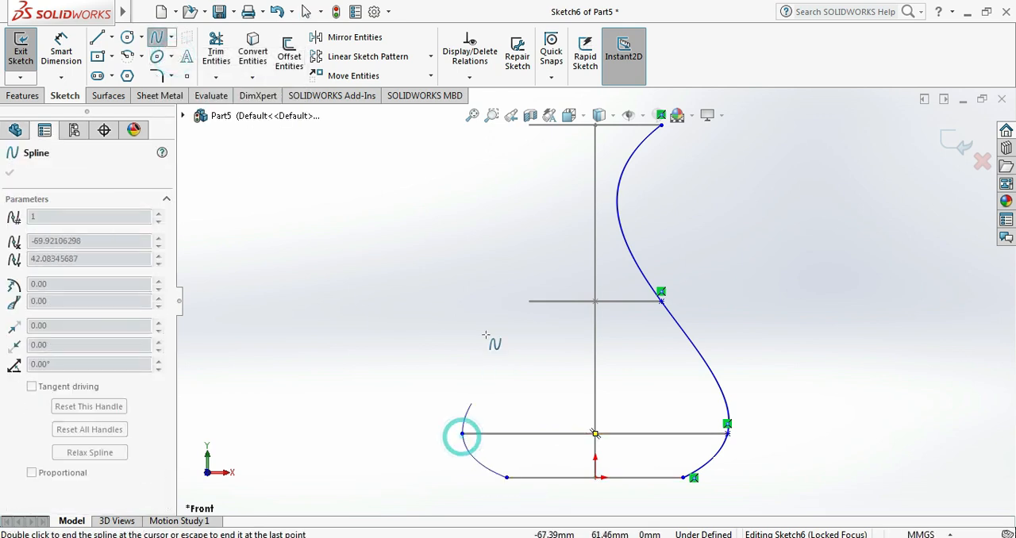
pyautogui.click(531, 301)
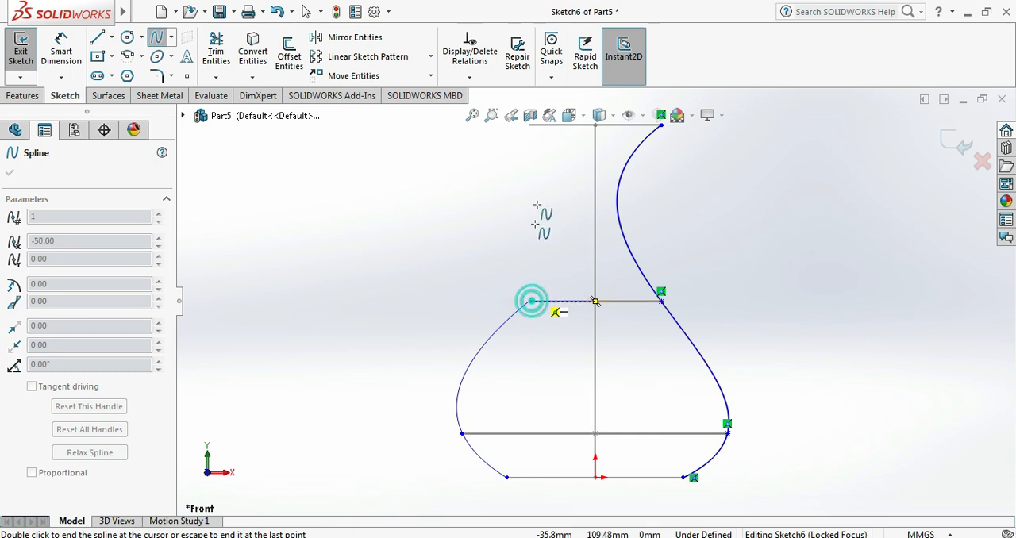
pyautogui.click(530, 126)
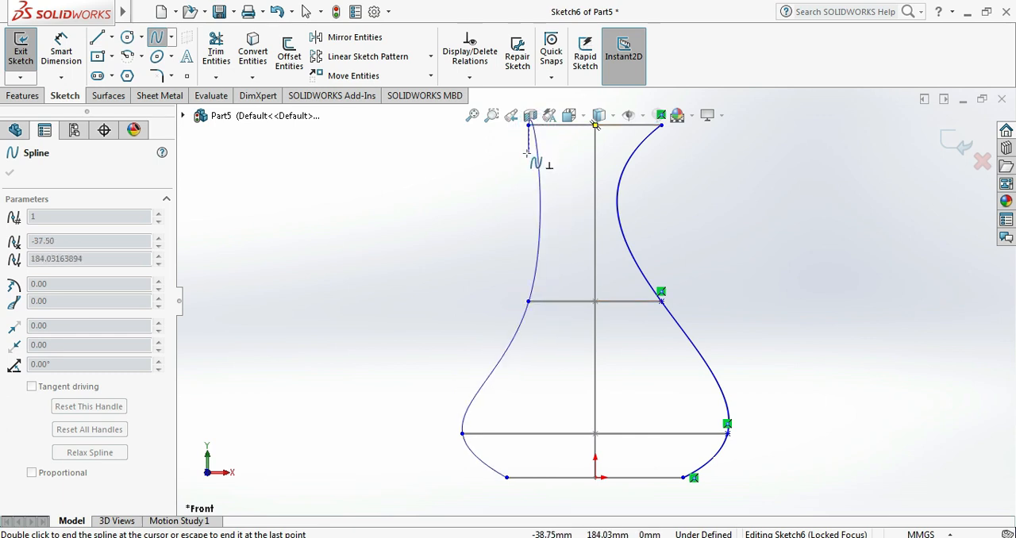
pyautogui.rightClick(527, 153)
pyautogui.click(564, 167)
pyautogui.moveTo(703, 241); pyautogui.dragTo(615, 315, button='middle')
pyautogui.click(963, 143)
# - Start a Lofted Boss/Base and select the four circle sketches, Sketch1 through Sketch4, as profiles in order from base to top
pyautogui.moveTo(748, 283)
pyautogui.mouseDown(button='middle')
pyautogui.moveTo(830, 249)
pyautogui.moveTo(690, 320)
pyautogui.moveTo(769, 315)
pyautogui.moveTo(692, 347)
pyautogui.moveTo(740, 298)
pyautogui.mouseUp(button='middle')
pyautogui.press('f')
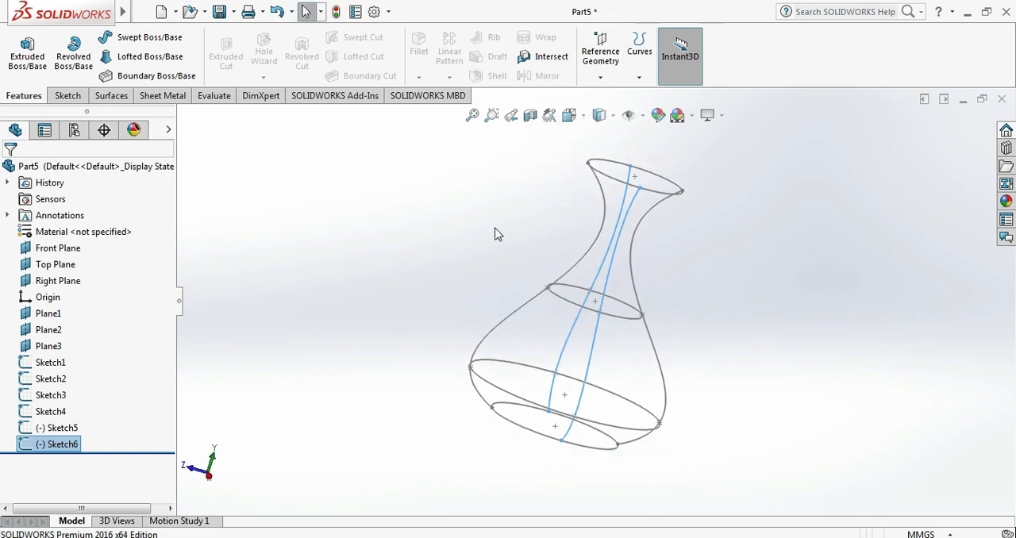
pyautogui.hotkey('ctrl', '7')
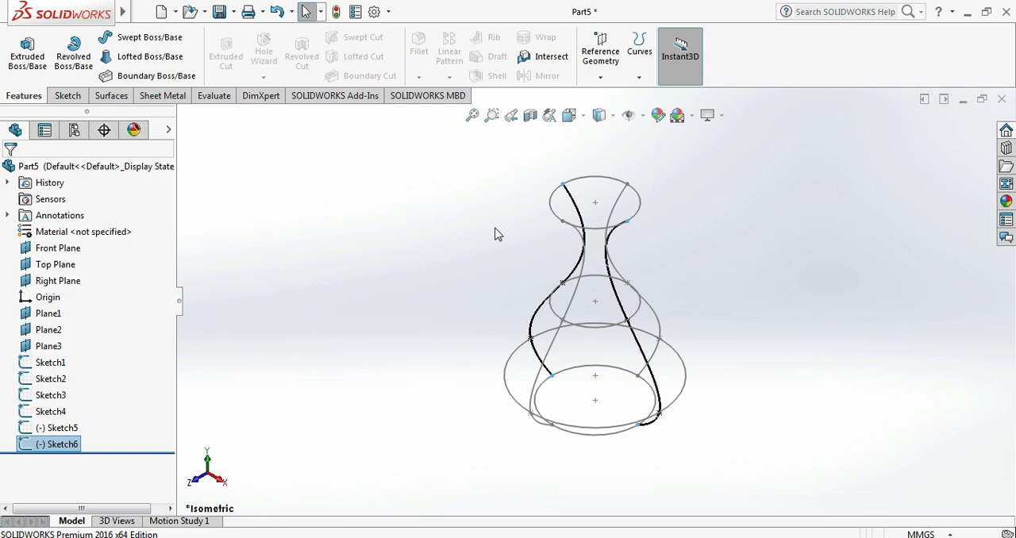
pyautogui.click(431, 270)
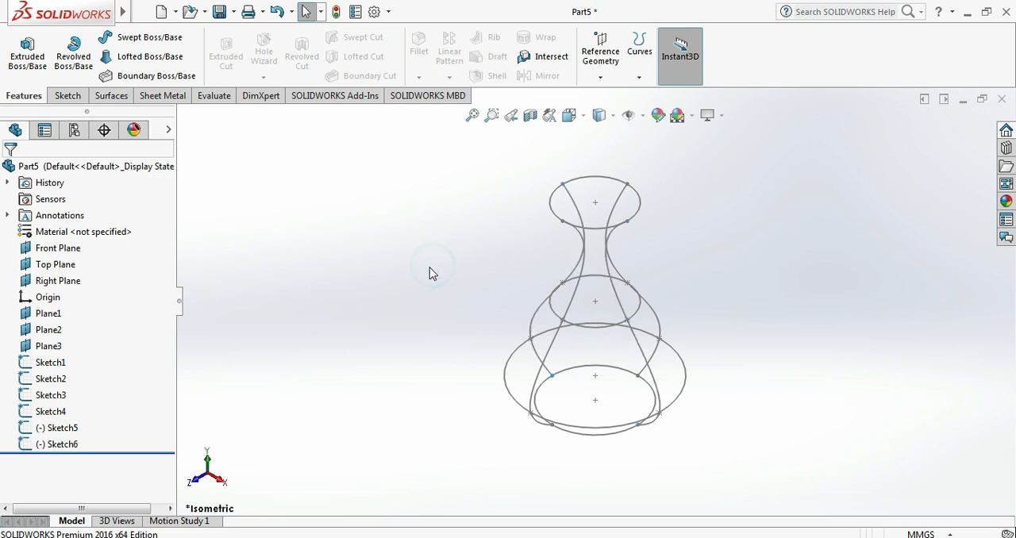
pyautogui.click(151, 57)
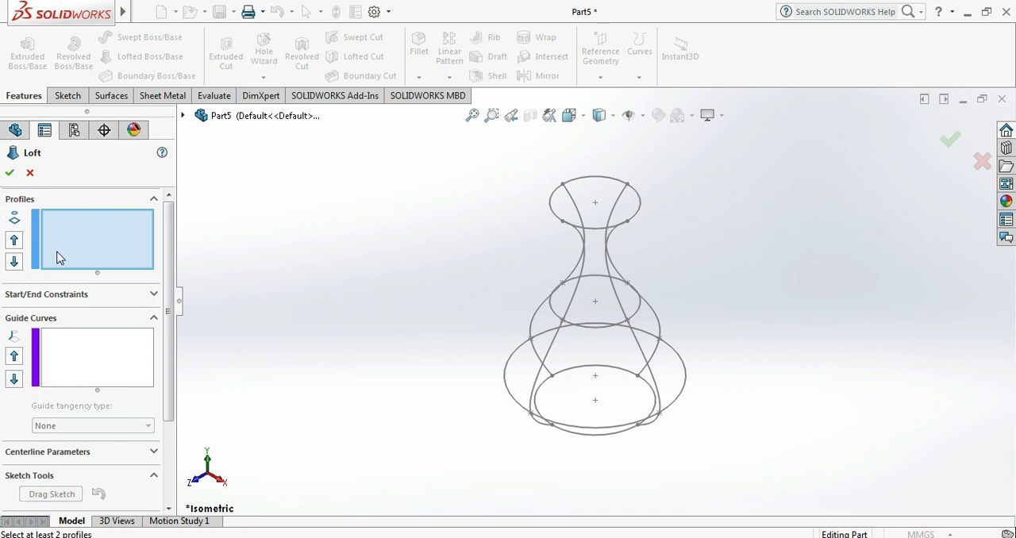
pyautogui.click(607, 435)
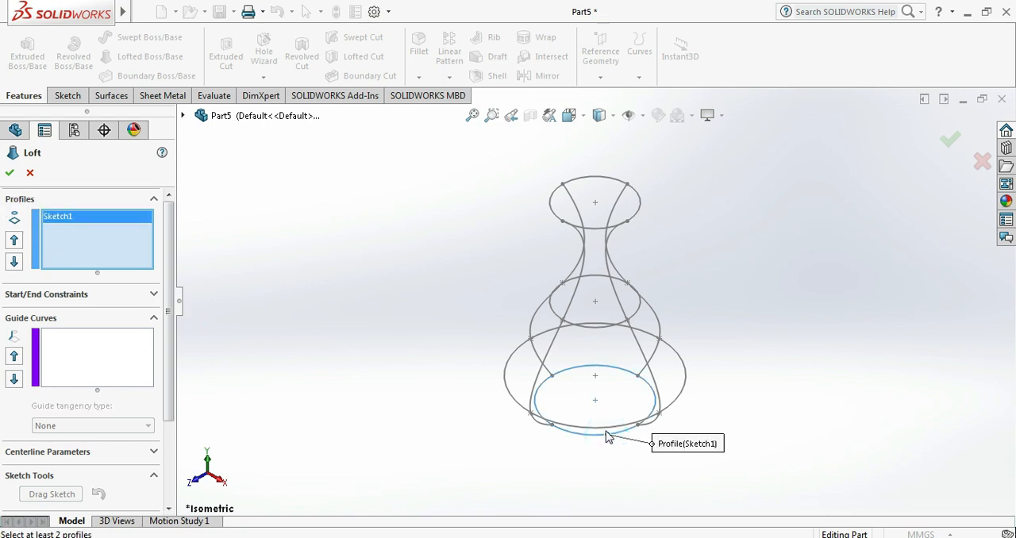
pyautogui.click(607, 427)
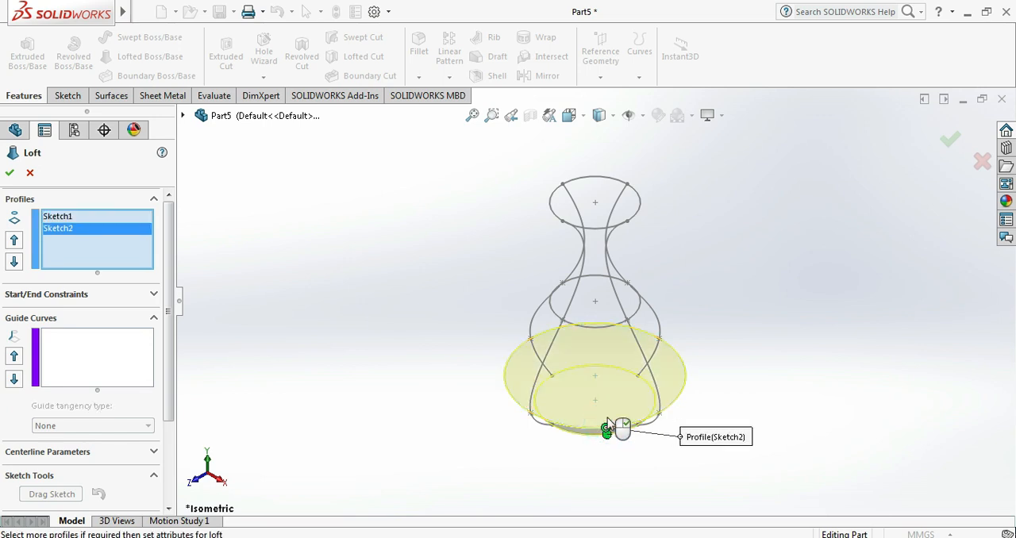
pyautogui.click(596, 327)
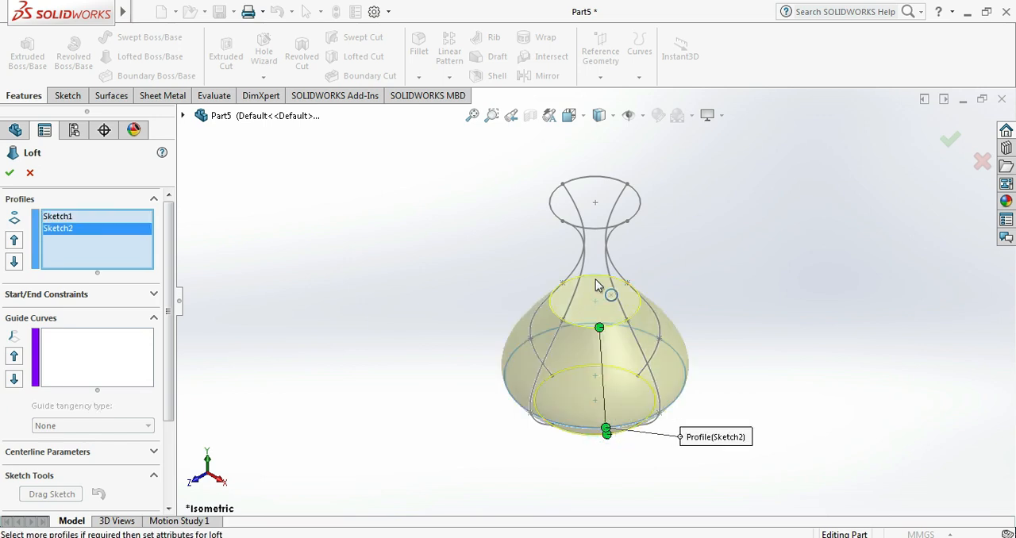
pyautogui.click(593, 229)
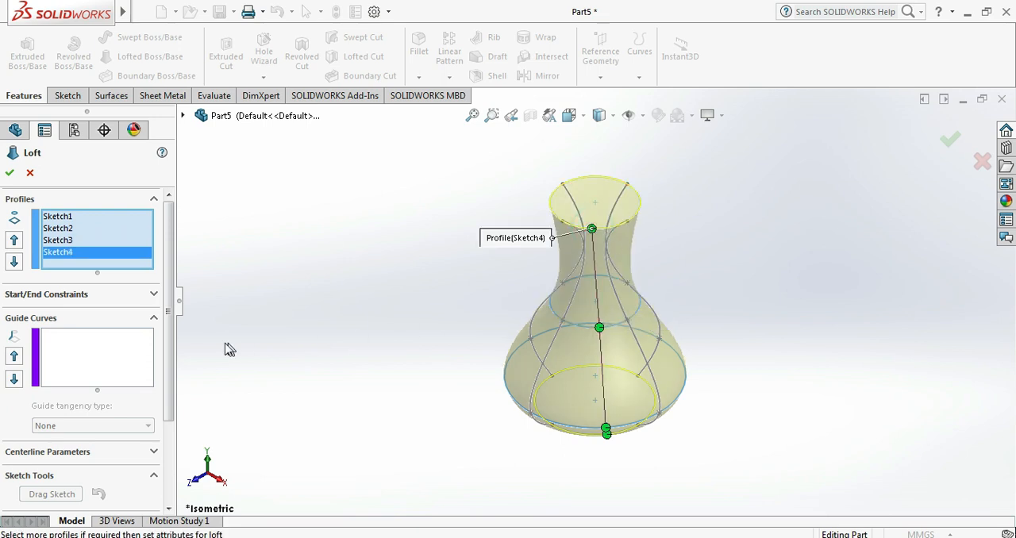
# - Add the left-hand spline of the Front Plane sketch to the loft as an open-loop guide curve
pyautogui.click(111, 369)
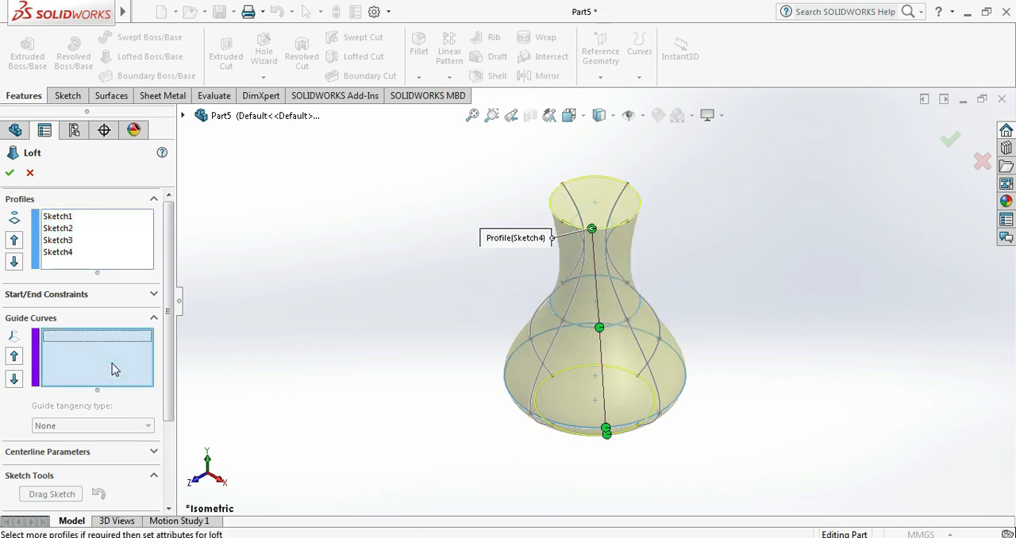
pyautogui.moveTo(389, 426); pyautogui.dragTo(429, 397, button='middle')
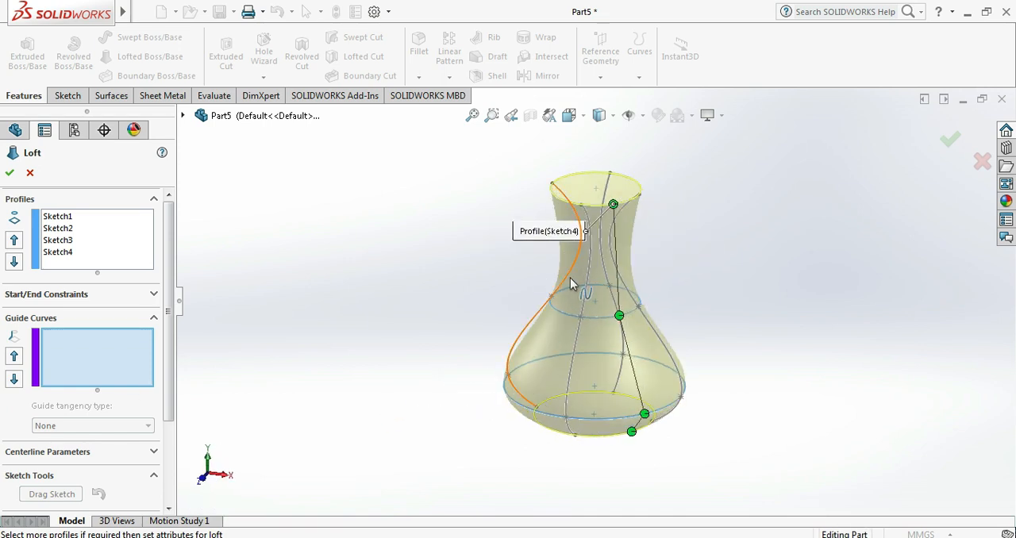
pyautogui.click(571, 283)
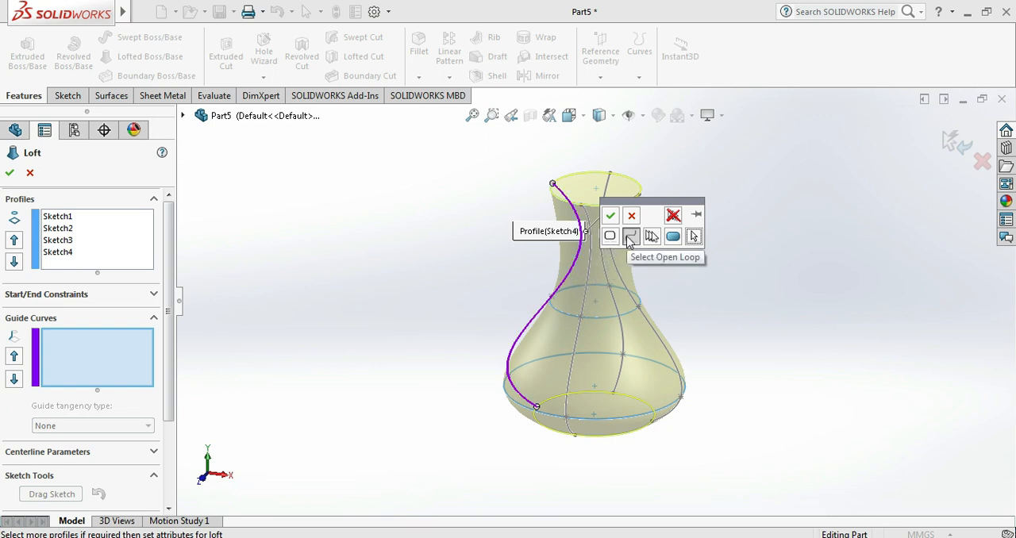
pyautogui.click(630, 238)
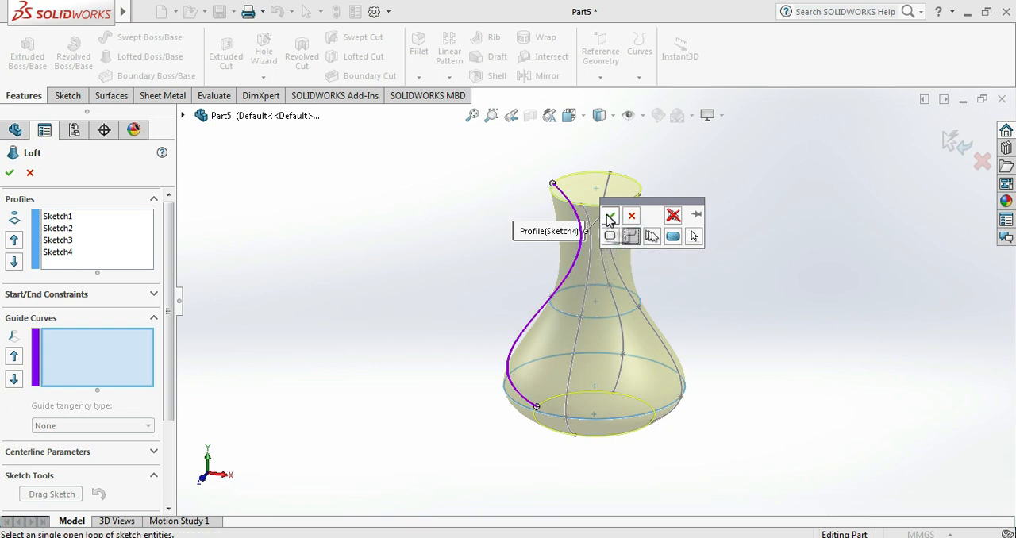
pyautogui.click(609, 218)
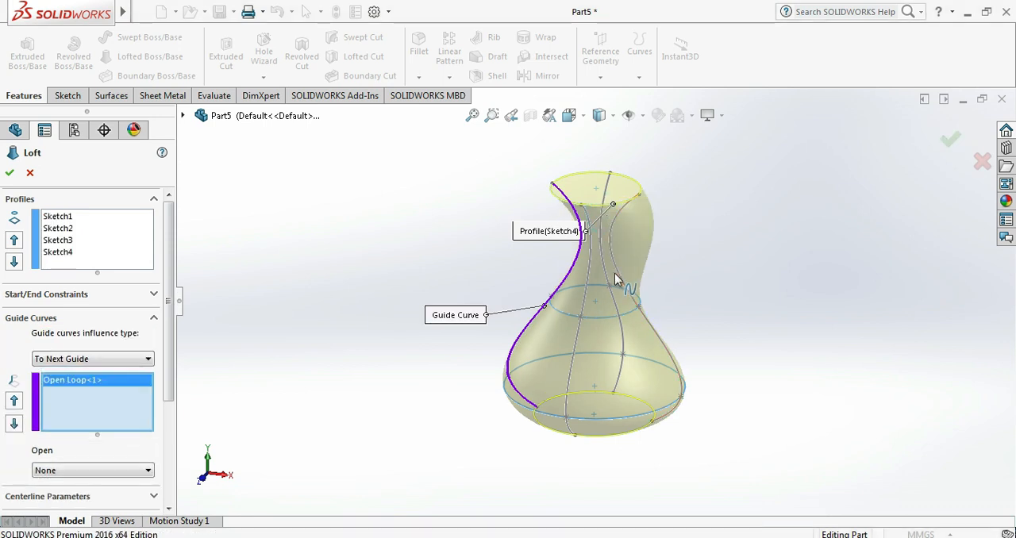
# - Add the opposite, right-hand spline of the Front Plane sketch as the second open-loop guide curve
pyautogui.moveTo(532, 344)
pyautogui.mouseDown(button='middle')
pyautogui.moveTo(551, 353)
pyautogui.moveTo(539, 428)
pyautogui.moveTo(512, 397)
pyautogui.moveTo(519, 389)
pyautogui.mouseUp(button='middle')
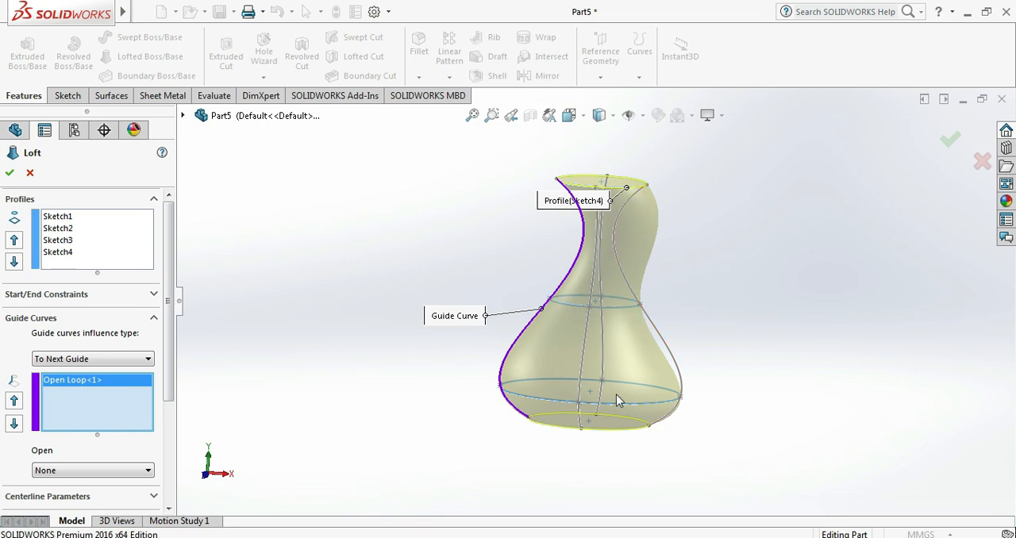
pyautogui.click(679, 370)
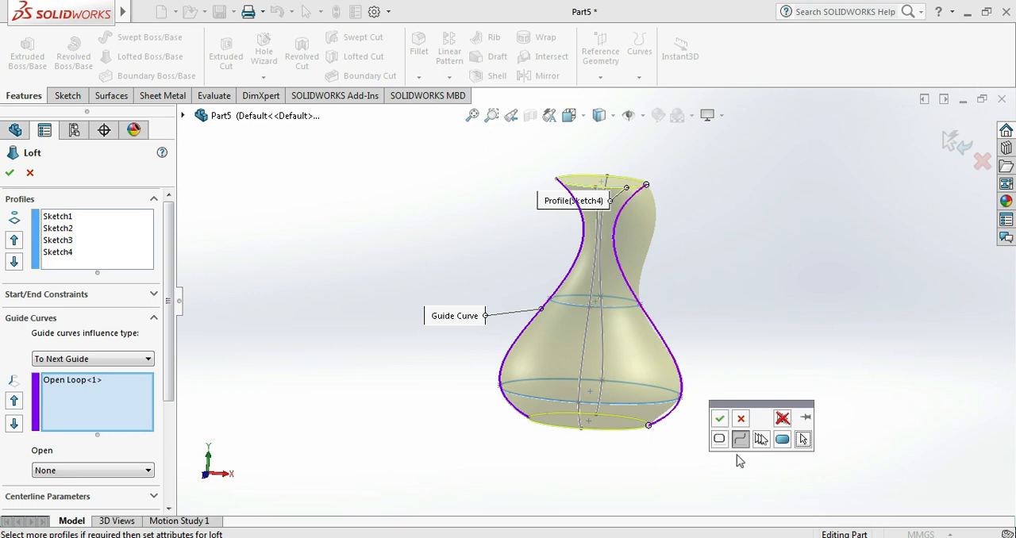
pyautogui.click(740, 441)
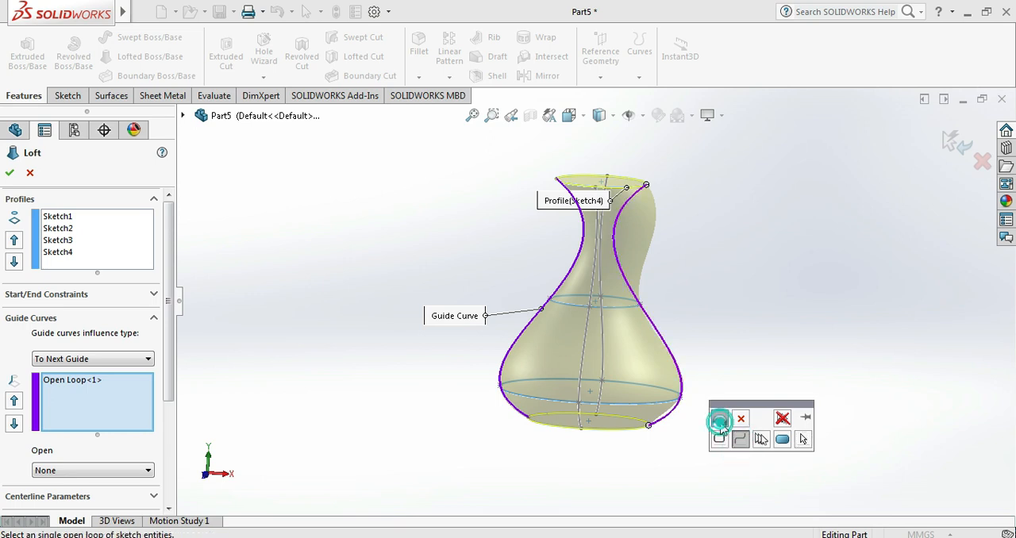
pyautogui.click(719, 418)
# - Add the Right Plane sketch's spline on the positive Z side as the third open-loop guide curve
pyautogui.moveTo(702, 333); pyautogui.dragTo(600, 318, button='middle')
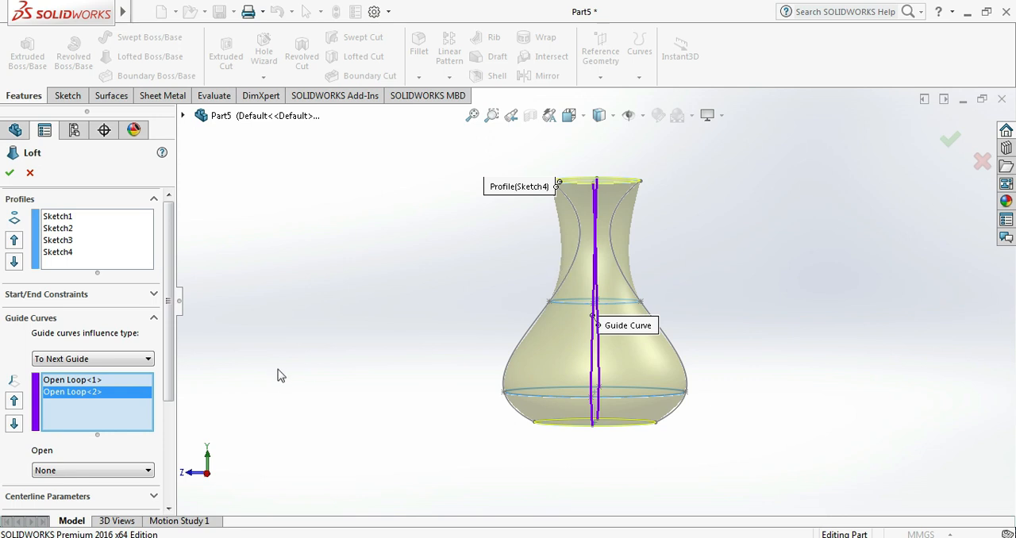
pyautogui.click(141, 424)
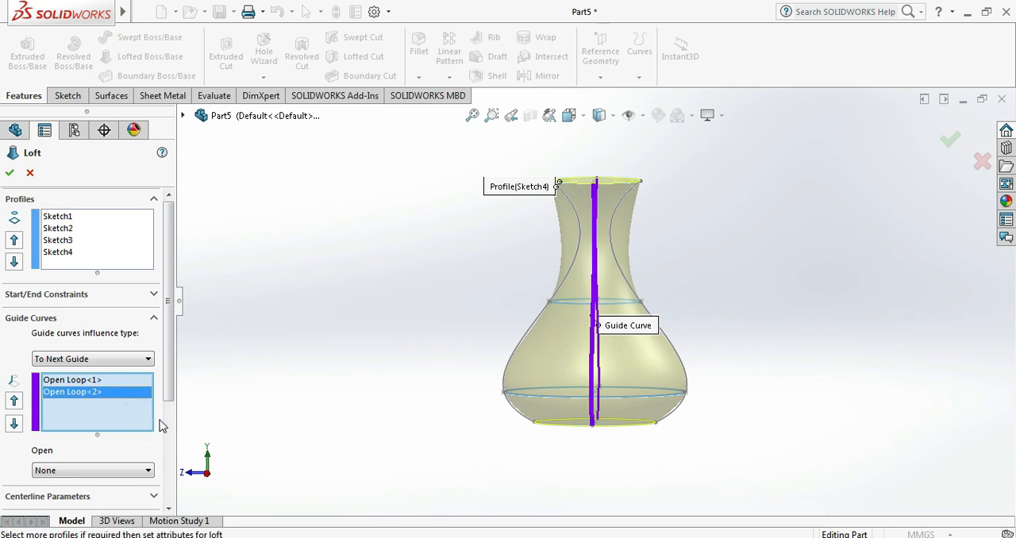
pyautogui.click(530, 343)
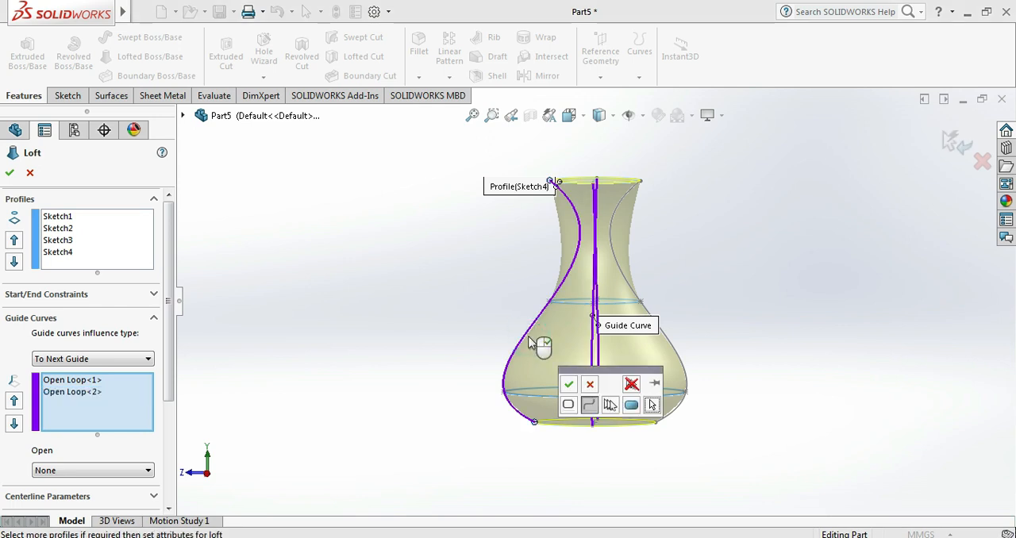
pyautogui.click(589, 406)
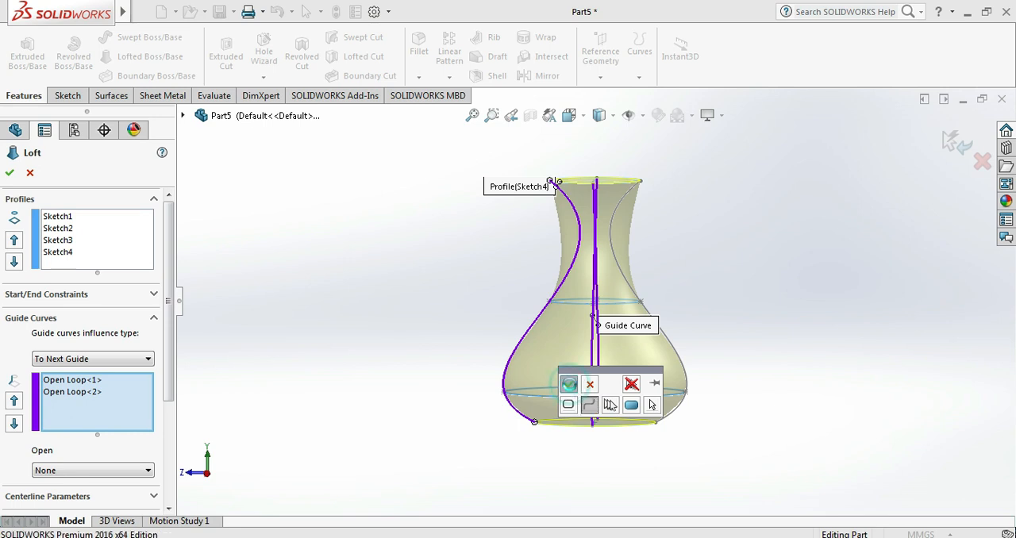
pyautogui.click(569, 386)
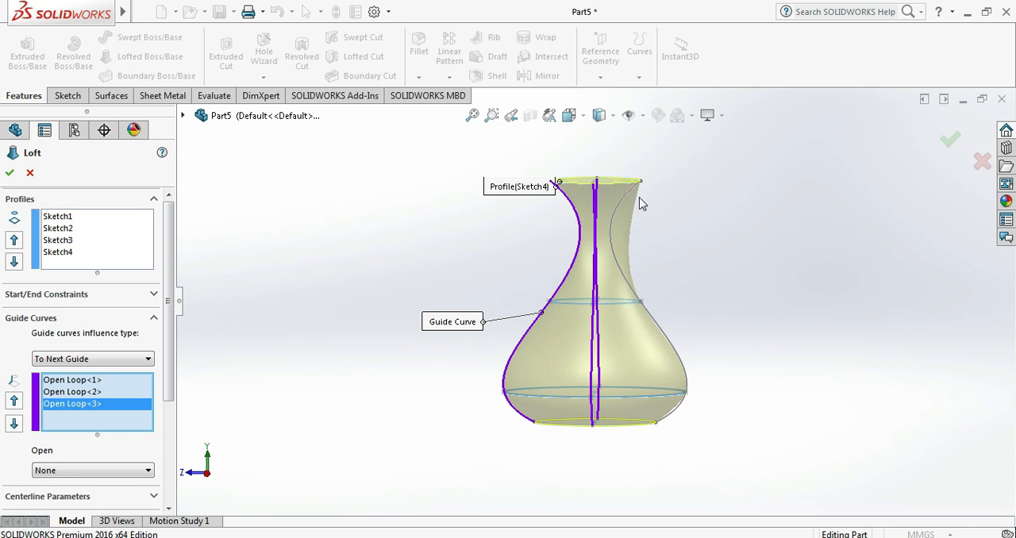
# - Add the remaining Right Plane spline as the fourth open-loop guide curve and complete the loft
pyautogui.moveTo(693, 275); pyautogui.dragTo(689, 306, button='middle')
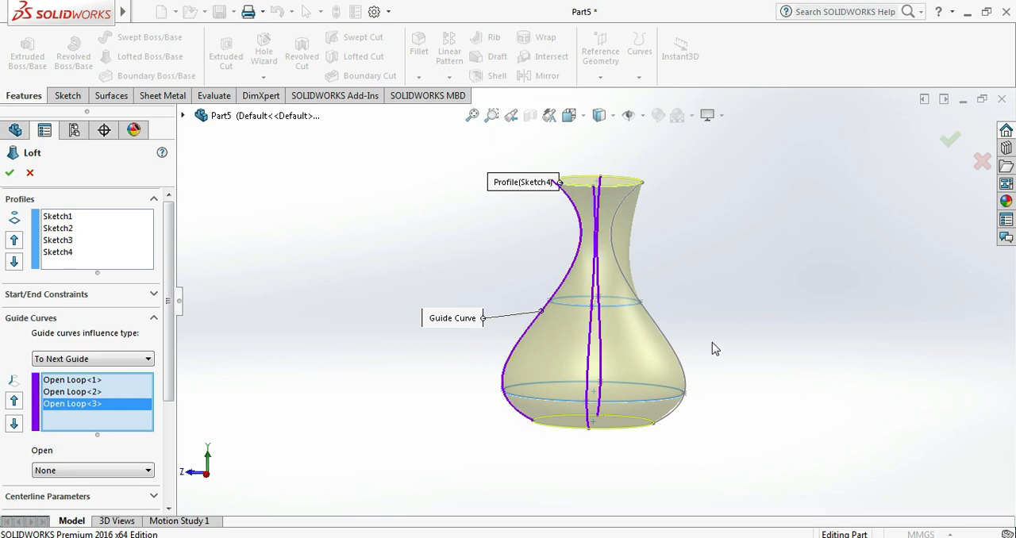
pyautogui.click(673, 349)
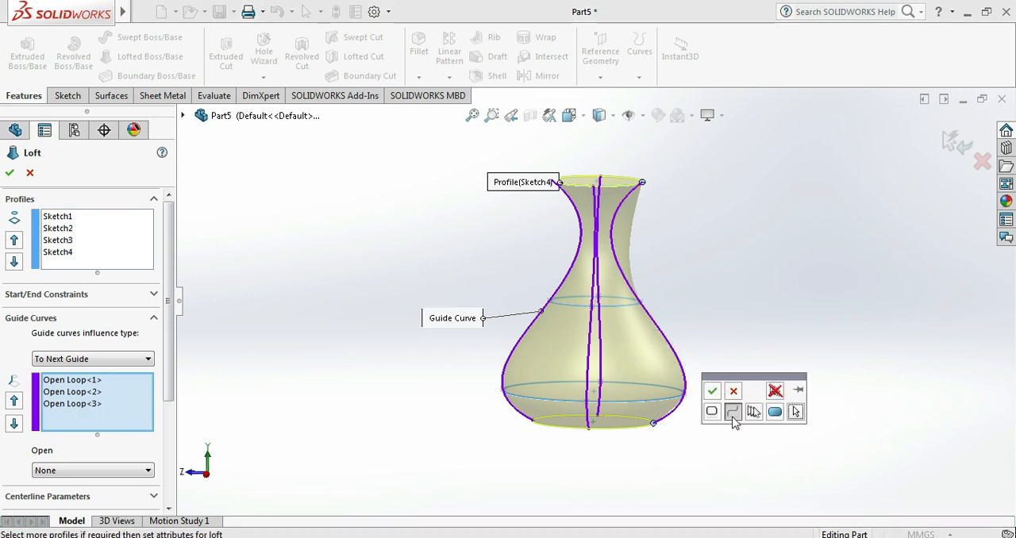
pyautogui.click(732, 413)
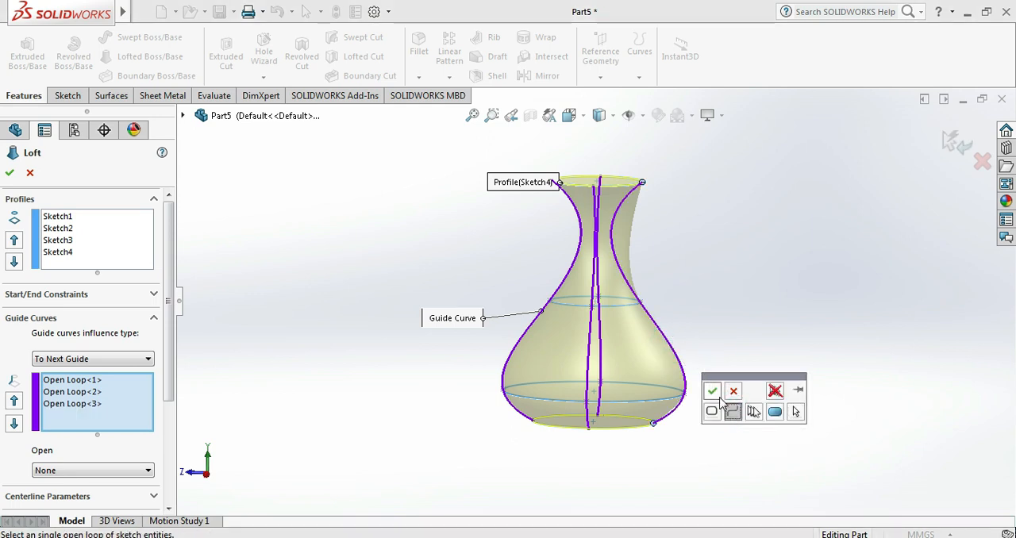
pyautogui.click(711, 390)
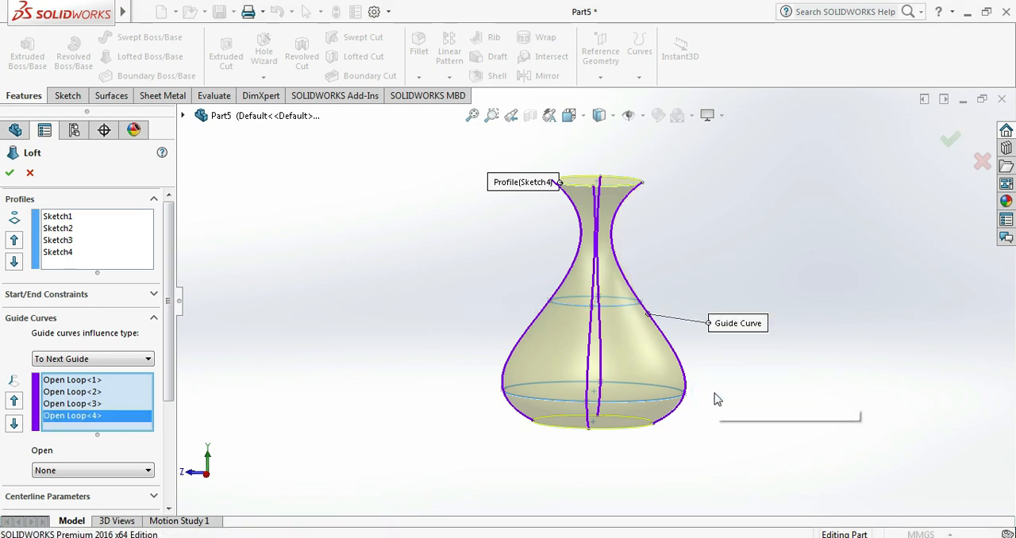
pyautogui.click(10, 172)
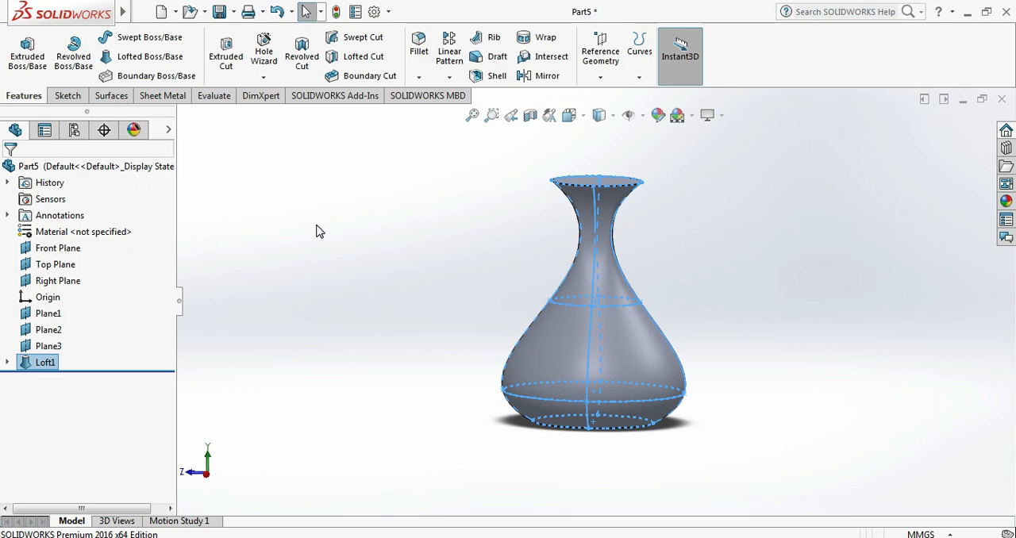
# - Inspect the lofted flask body from the side, from above and in a trimetric view
pyautogui.moveTo(320, 231); pyautogui.dragTo(227, 249, button='middle')
pyautogui.click(253, 243)
pyautogui.moveTo(242, 300); pyautogui.dragTo(366, 158, button='right')
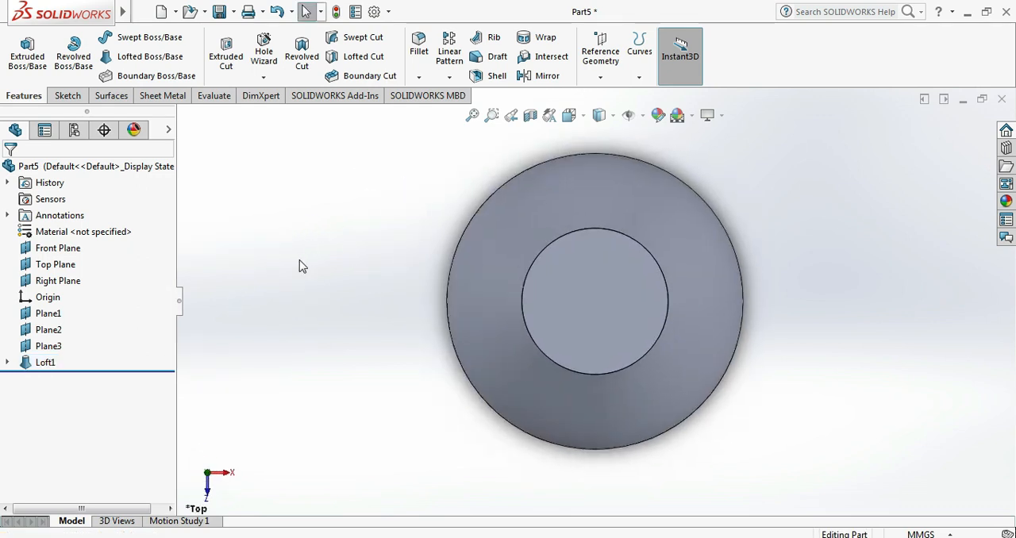
pyautogui.moveTo(300, 261); pyautogui.dragTo(438, 133, button='right')
pyautogui.moveTo(418, 236)
pyautogui.mouseDown(button='middle')
pyautogui.moveTo(275, 199)
pyautogui.moveTo(384, 200)
pyautogui.mouseUp(button='middle')
pyautogui.moveTo(383, 200); pyautogui.dragTo(472, 150, button='right')
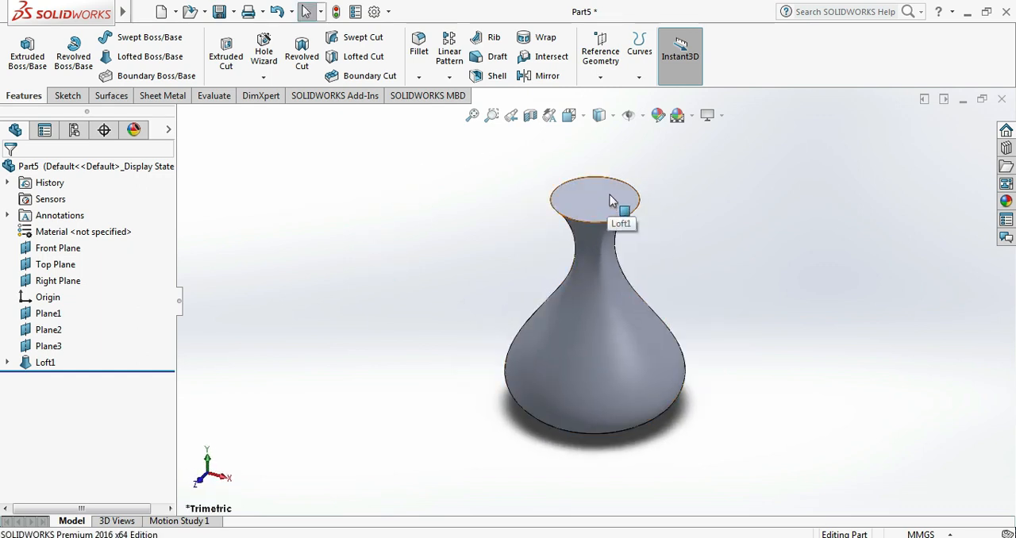
pyautogui.click(452, 182)
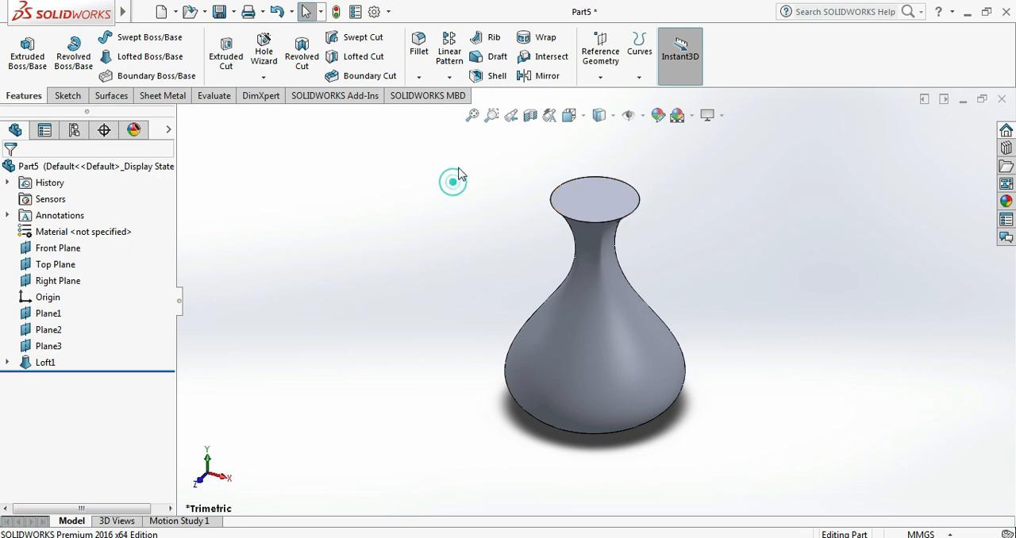
# - Shell the lofted flask to a 2 mm wall thickness, removing the circular top face
pyautogui.click(490, 77)
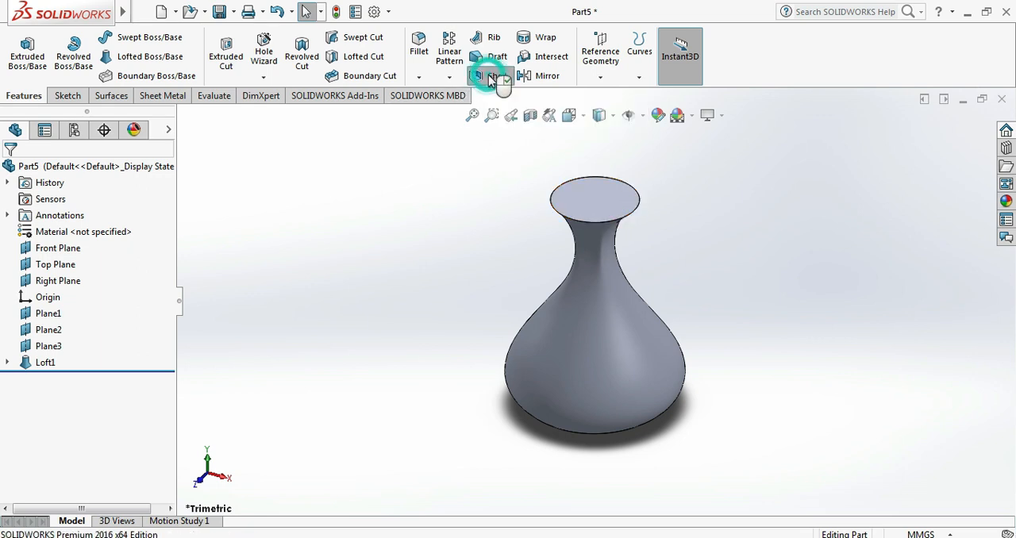
pyautogui.click(611, 207)
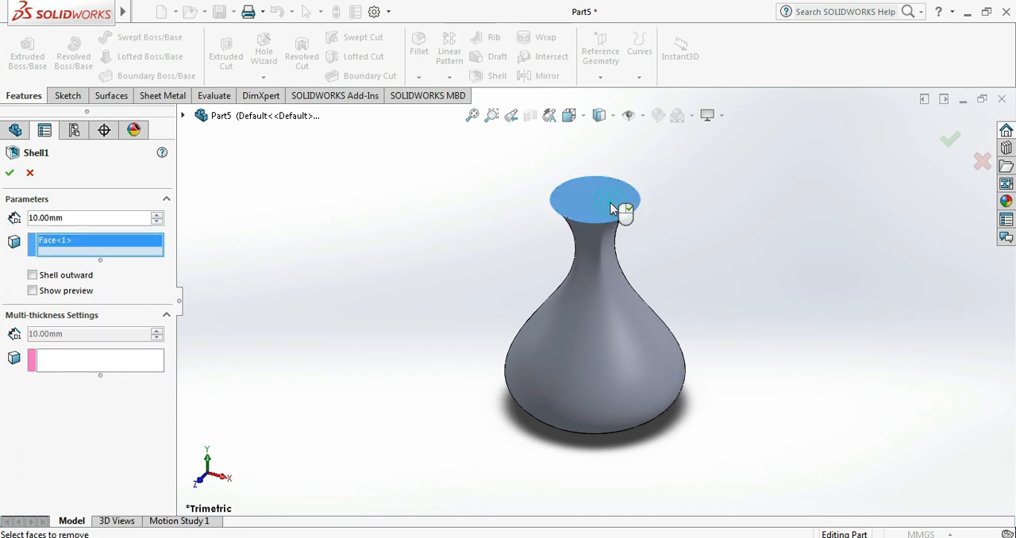
pyautogui.moveTo(696, 479); pyautogui.dragTo(600, 381, button='middle')
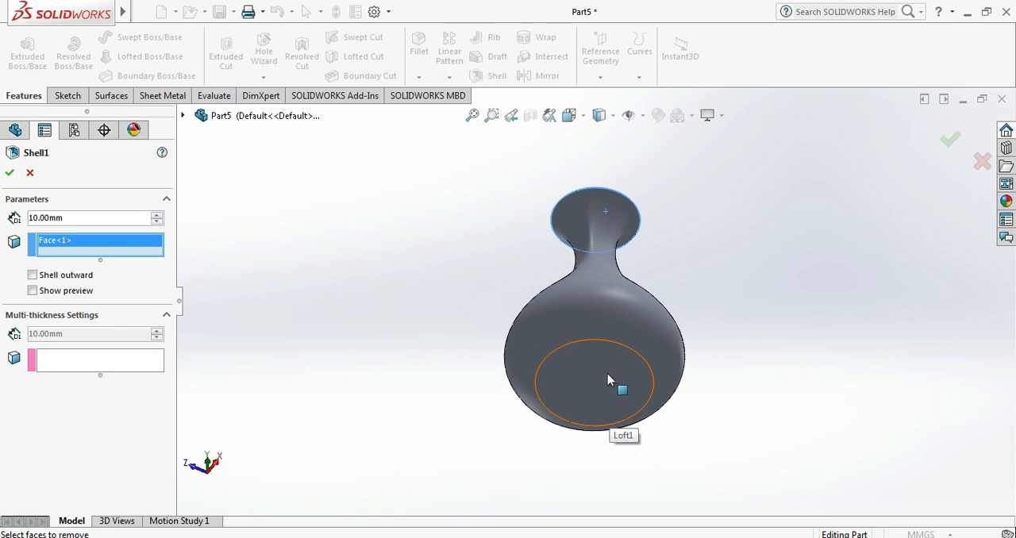
pyautogui.moveTo(668, 292); pyautogui.dragTo(663, 451, button='middle')
pyautogui.moveTo(74, 223); pyautogui.dragTo(22, 214)
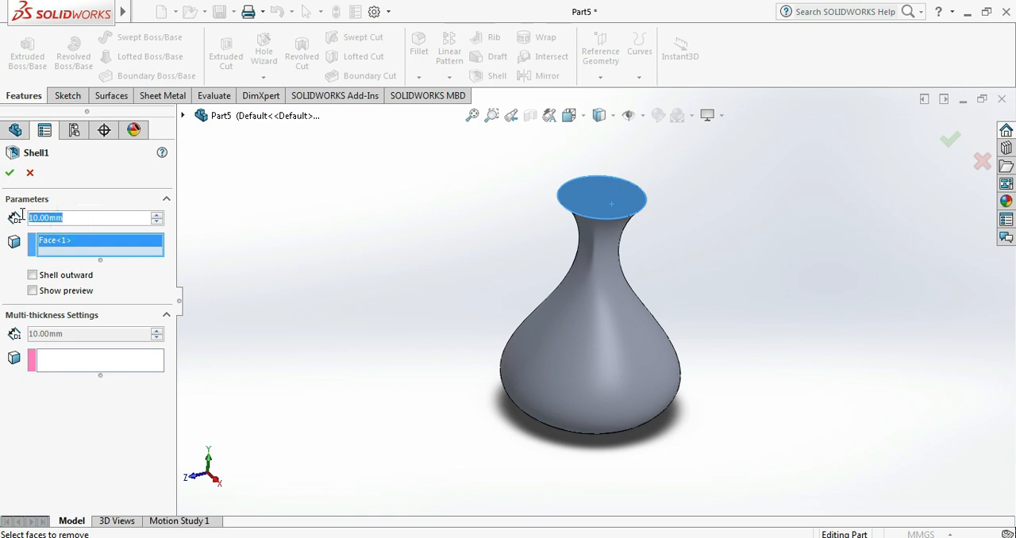
pyautogui.write('2')
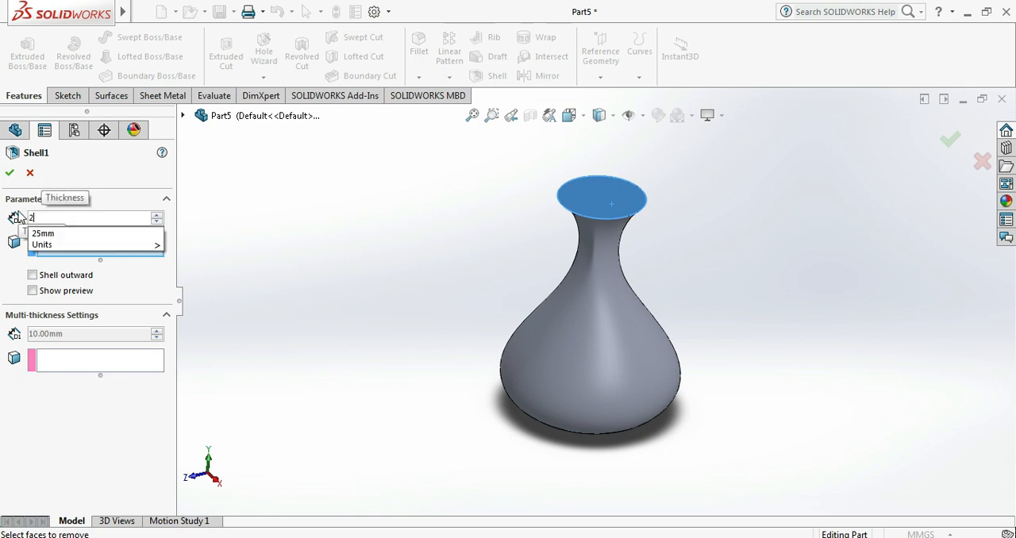
pyautogui.press('Return')
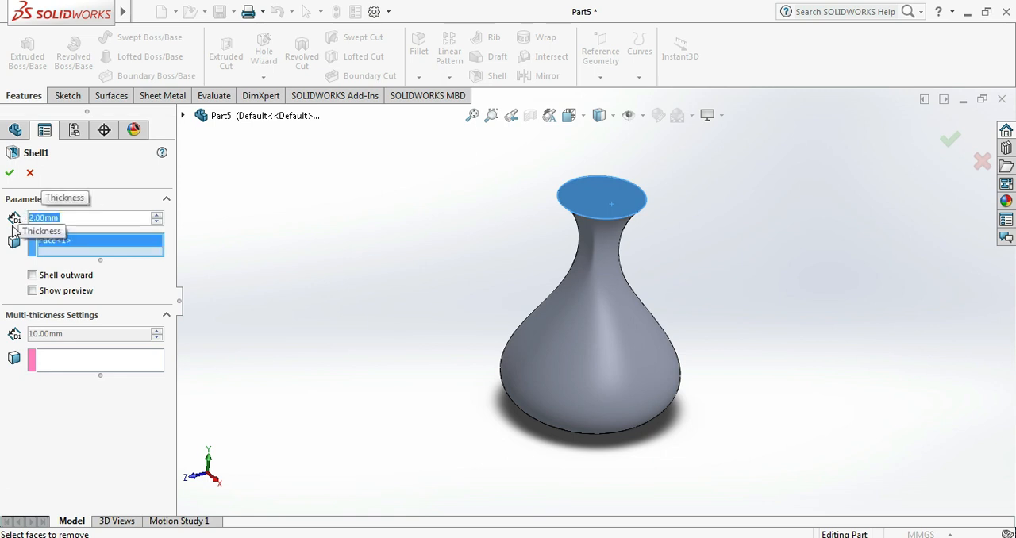
pyautogui.click(10, 172)
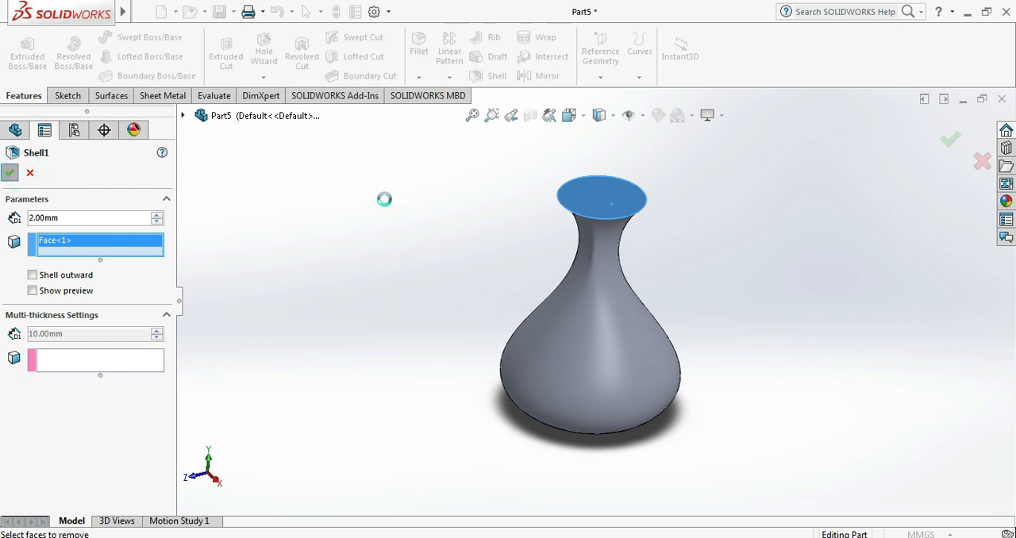
# - Inspect the hollow interior and wall of the shelled flask from above, from the side and in a trimetric view
pyautogui.moveTo(627, 226); pyautogui.dragTo(627, 275, button='middle')
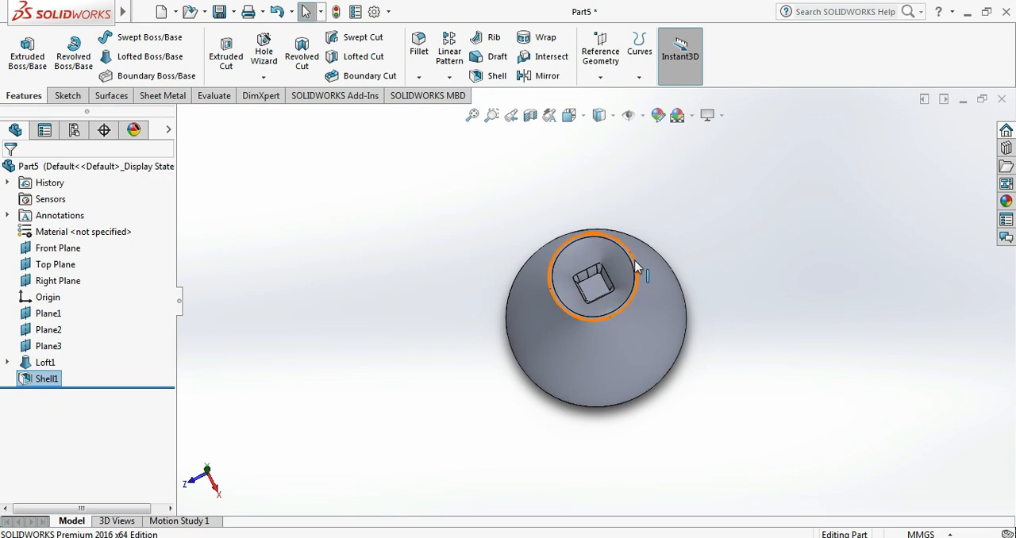
pyautogui.click(448, 232)
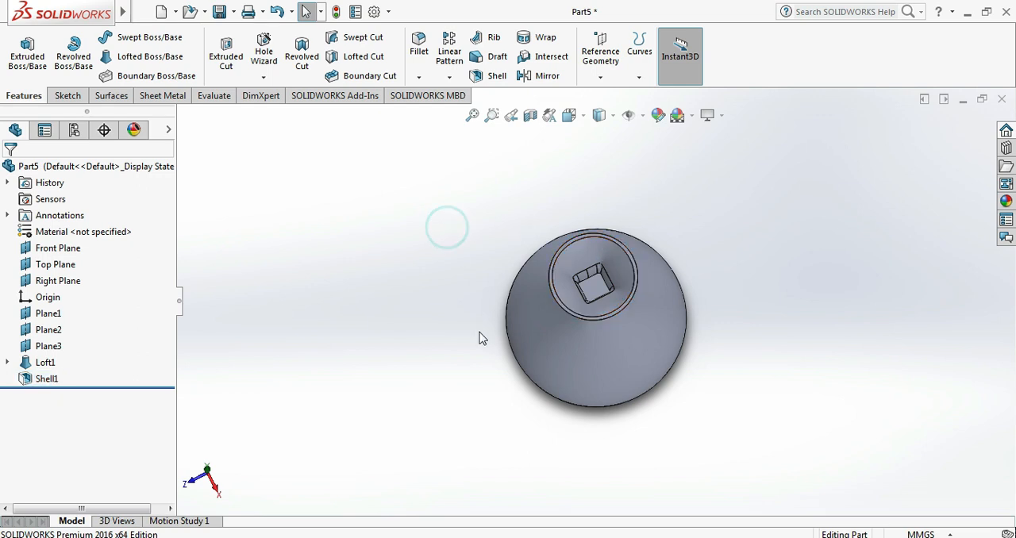
pyautogui.moveTo(465, 374); pyautogui.dragTo(471, 208, button='middle')
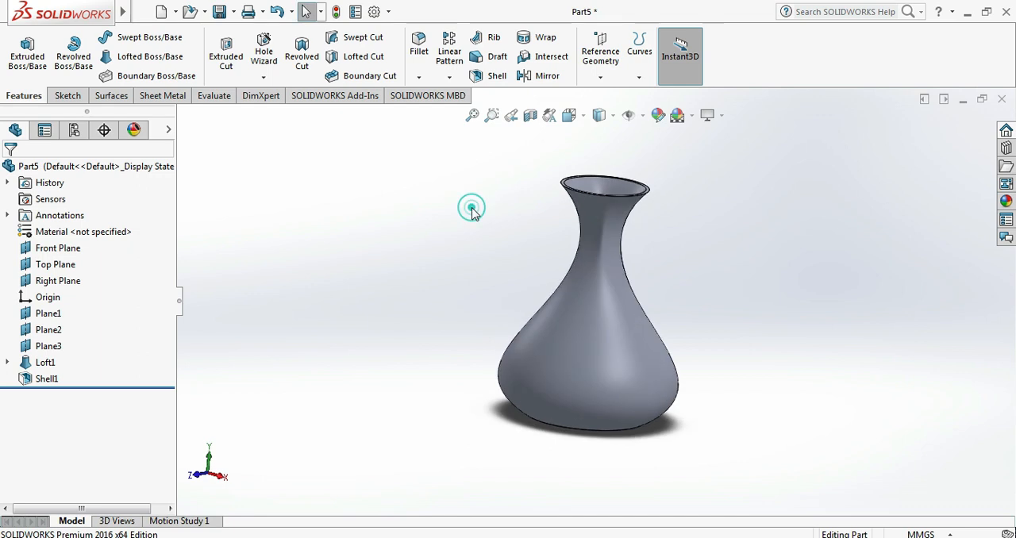
pyautogui.click(318, 233)
pyautogui.moveTo(370, 183); pyautogui.dragTo(436, 154, button='middle')
pyautogui.hotkey('ctrl', '7')
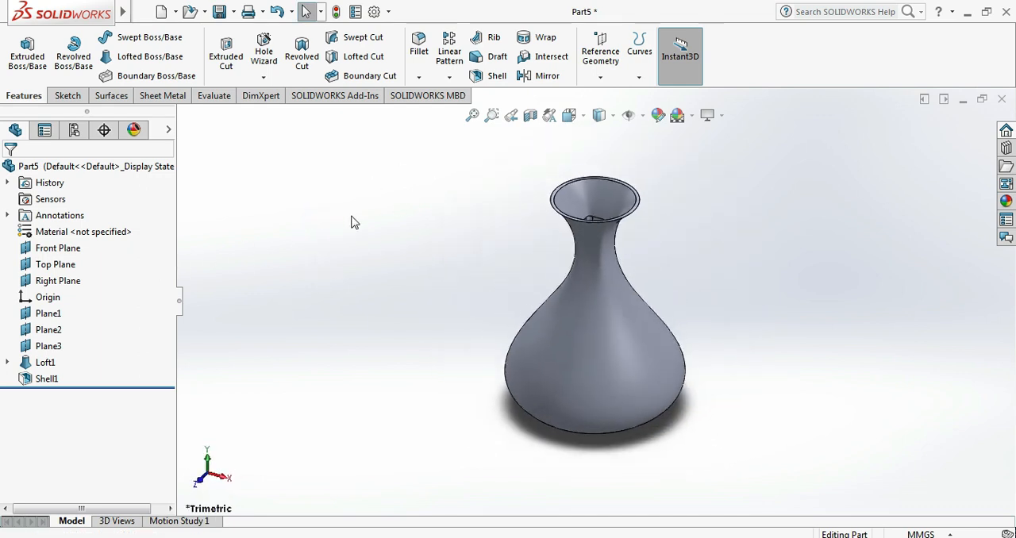
# - Open the material library for editing the part's unspecified material
pyautogui.click(54, 235)
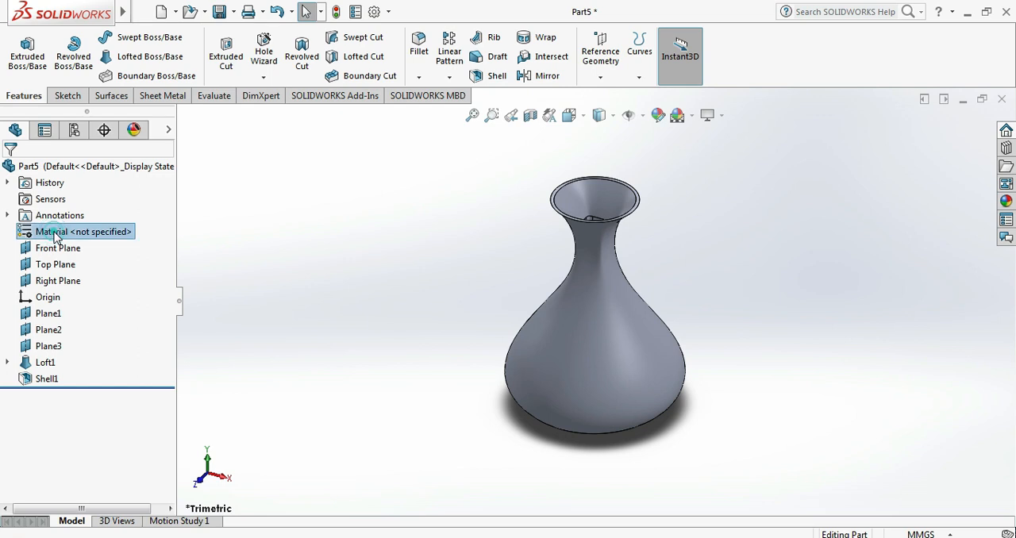
pyautogui.rightClick(55, 232)
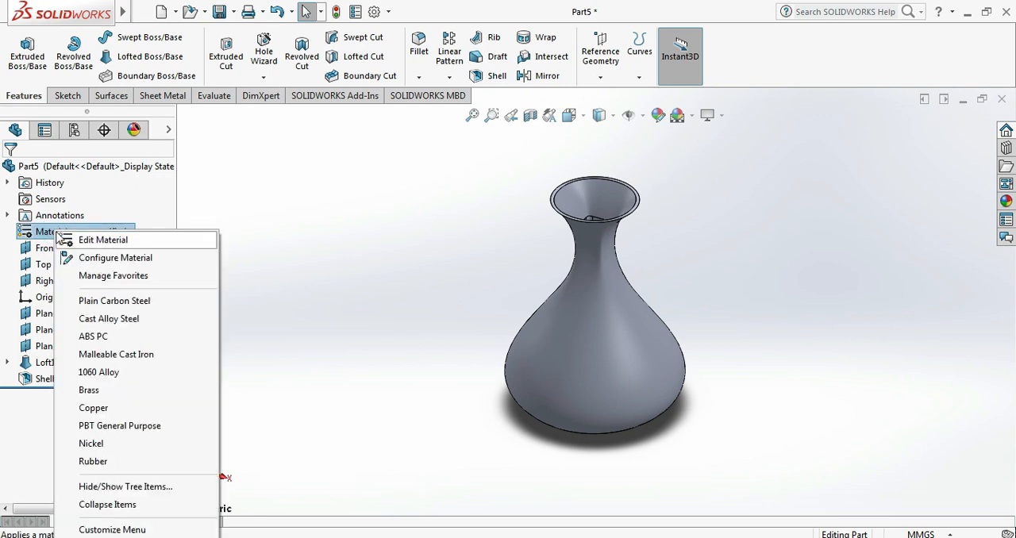
pyautogui.click(52, 233)
pyautogui.rightClick(53, 235)
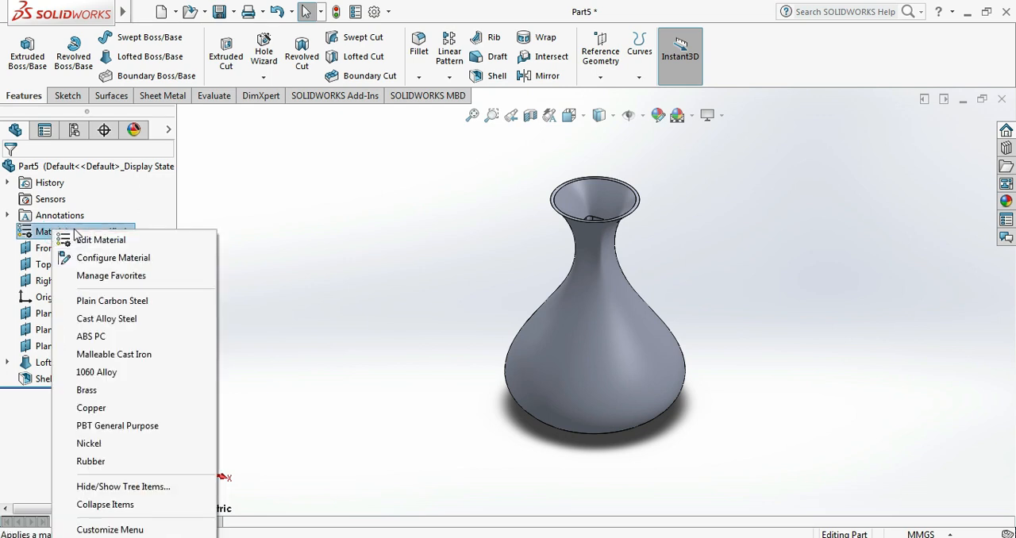
pyautogui.click(78, 239)
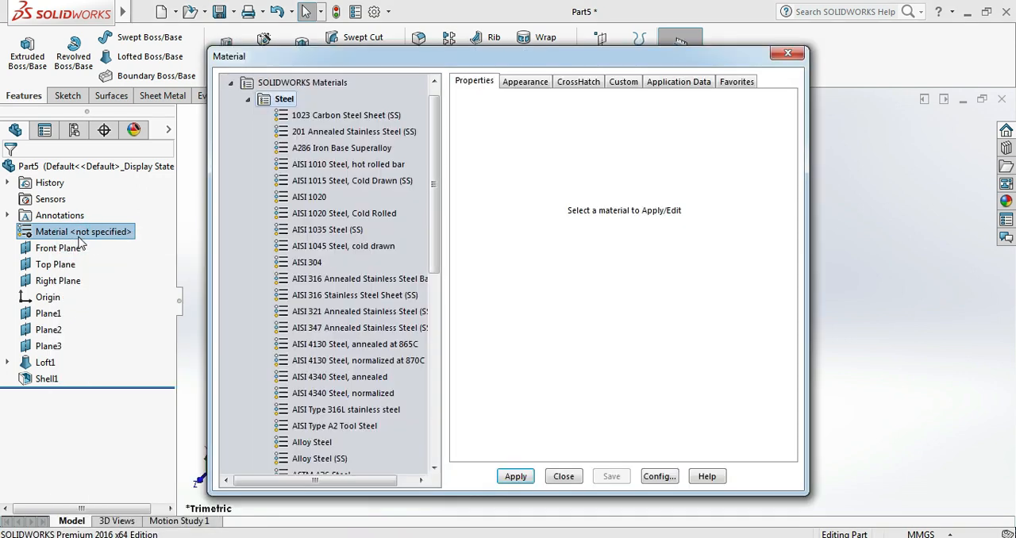
# - Examine the appearance and physical properties of Polyether Polyol in the Plastics category
pyautogui.click(248, 100)
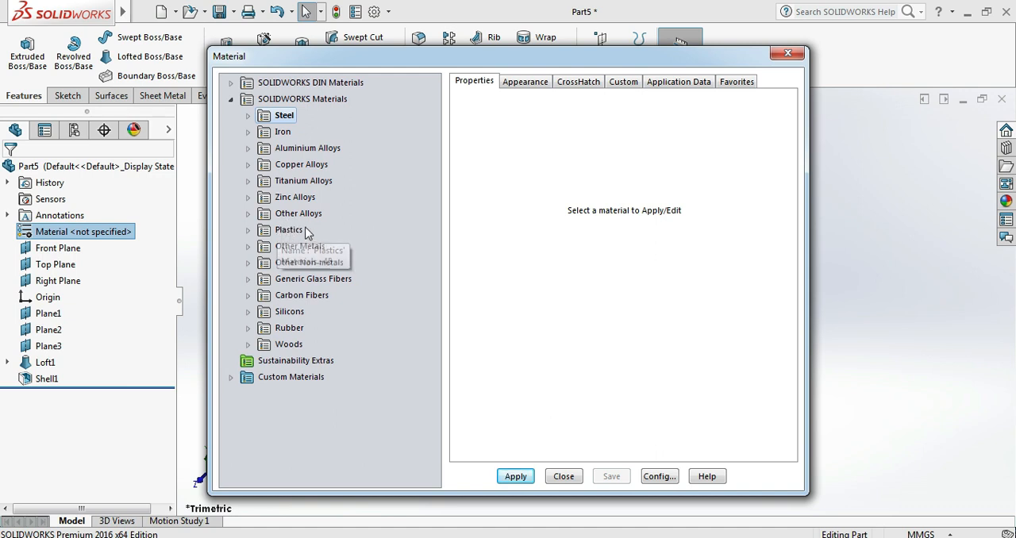
pyautogui.click(249, 229)
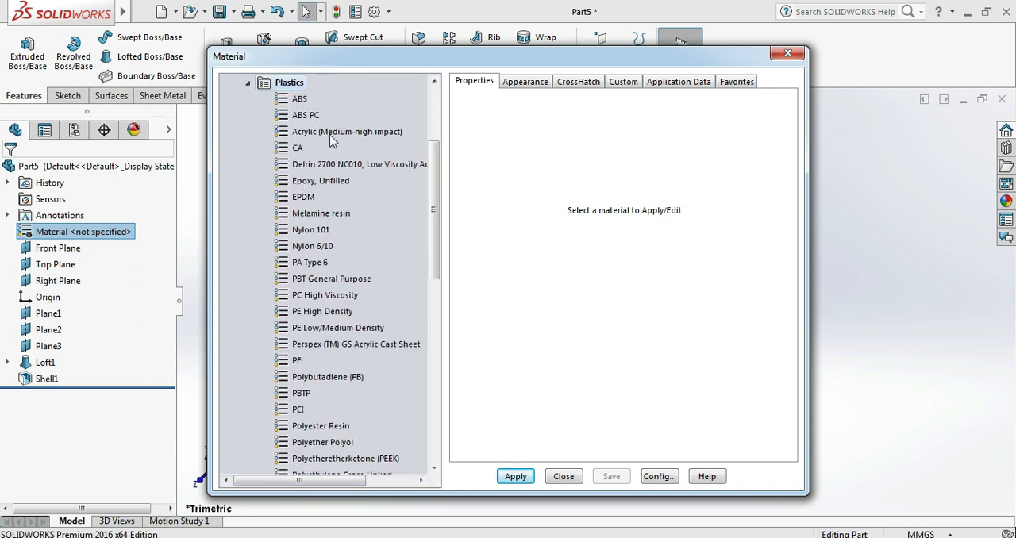
pyautogui.moveTo(431, 188); pyautogui.dragTo(435, 250)
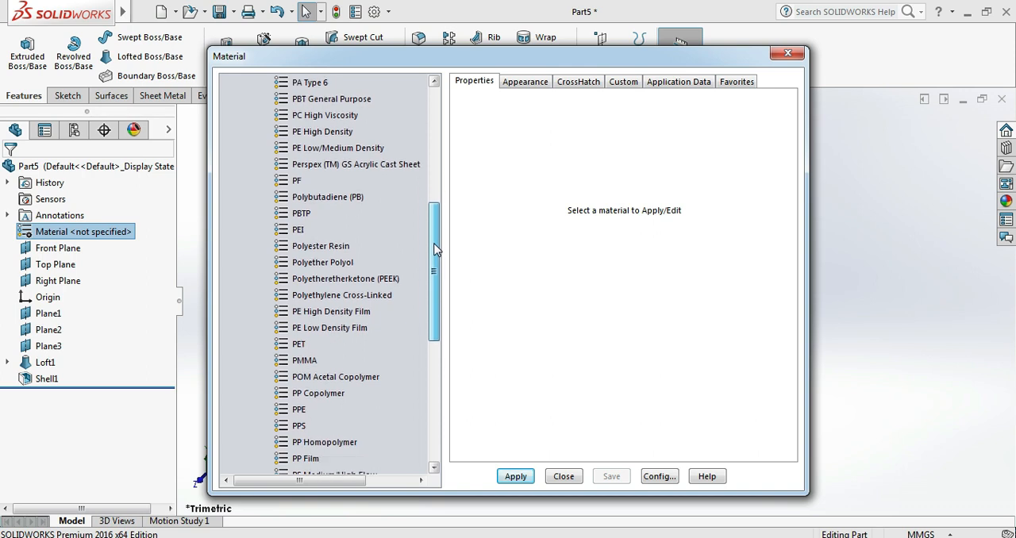
pyautogui.click(330, 263)
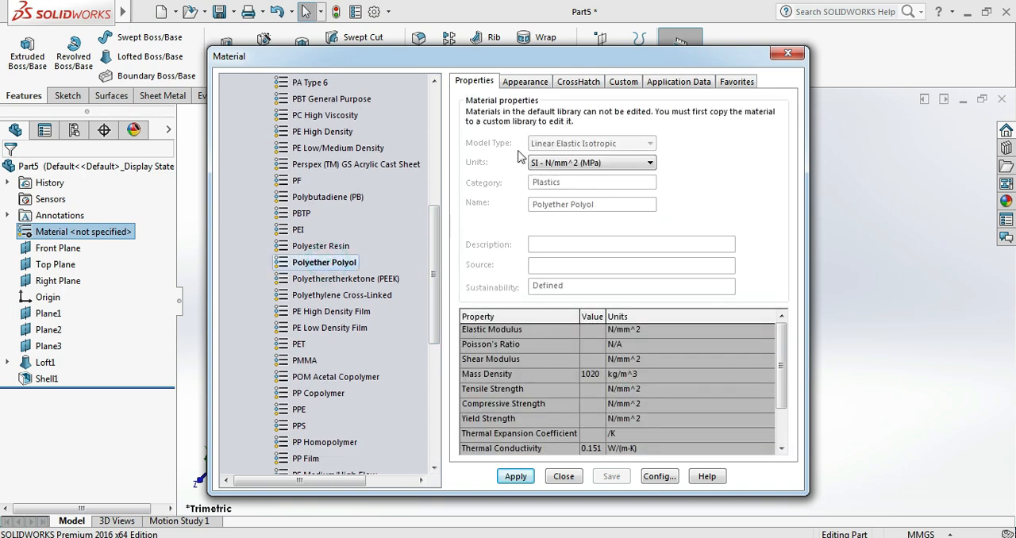
pyautogui.click(525, 84)
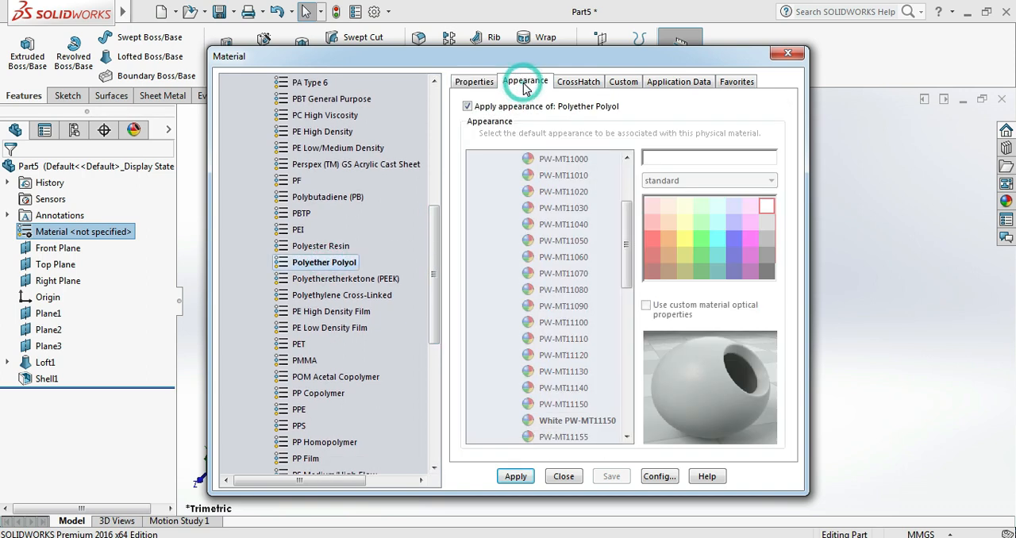
pyautogui.click(477, 82)
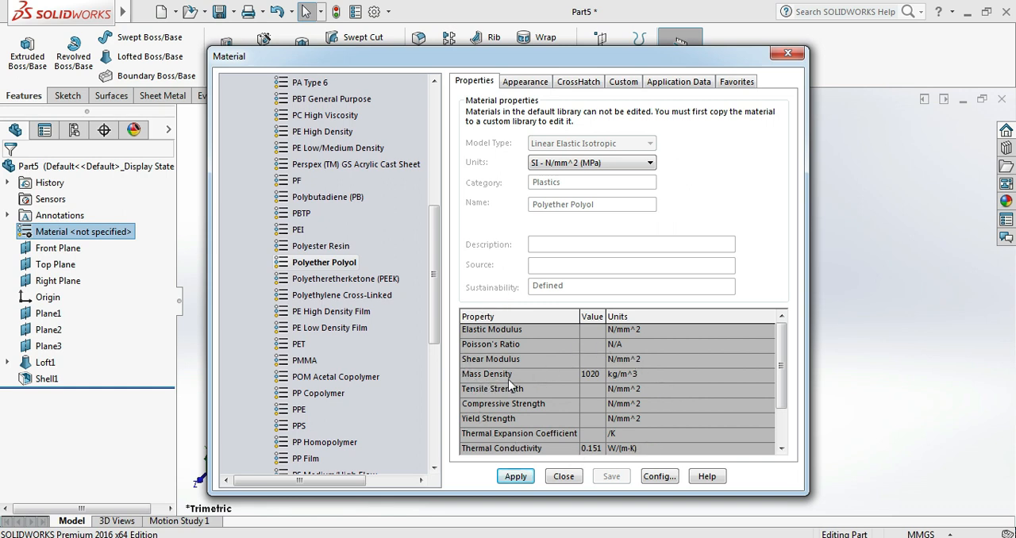
pyautogui.moveTo(782, 365); pyautogui.dragTo(782, 399)
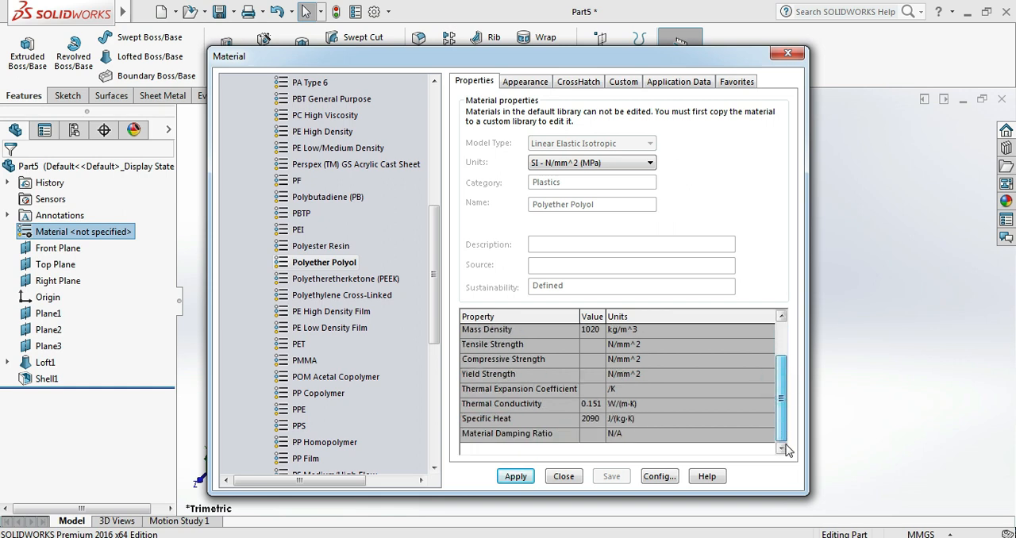
# - Assign the Glass material from the Other Non-metals category, with its clear glass appearance, to the flask
pyautogui.moveTo(435, 299); pyautogui.dragTo(444, 413)
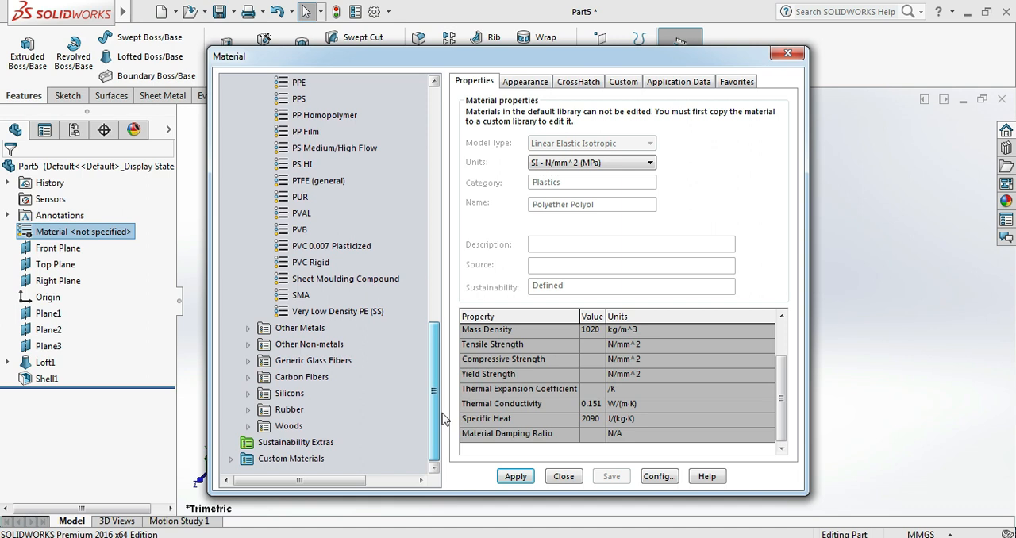
pyautogui.click(250, 328)
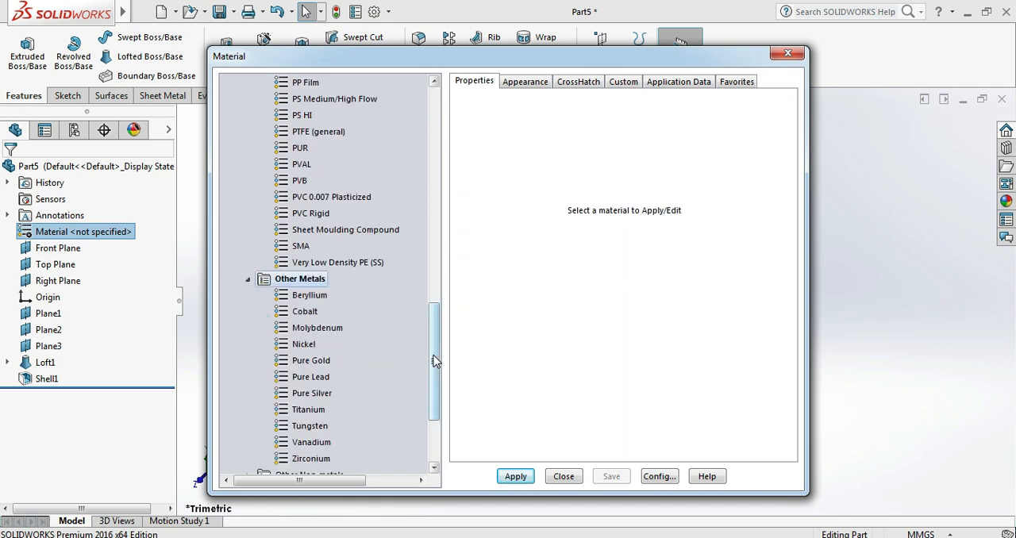
pyautogui.moveTo(434, 357); pyautogui.dragTo(434, 414)
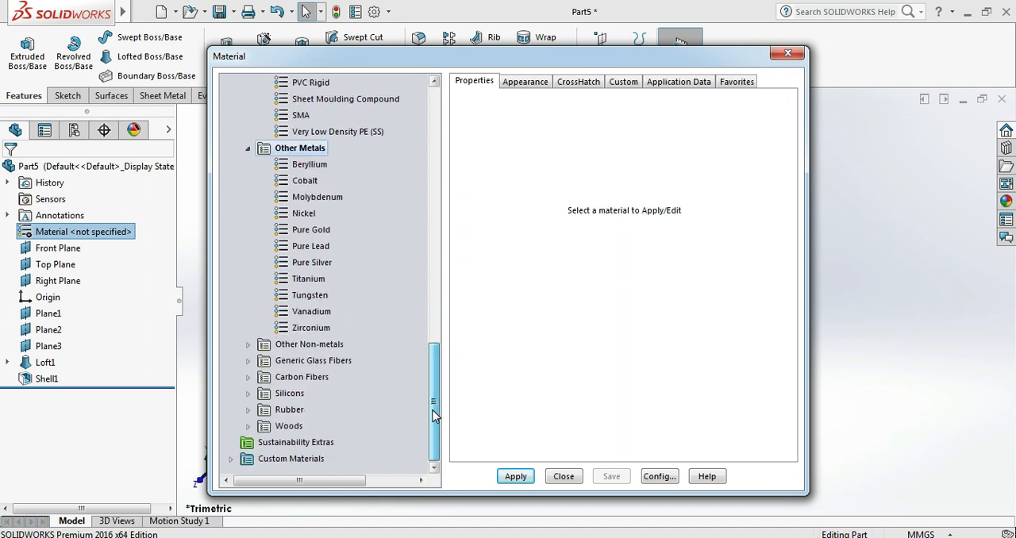
pyautogui.click(248, 344)
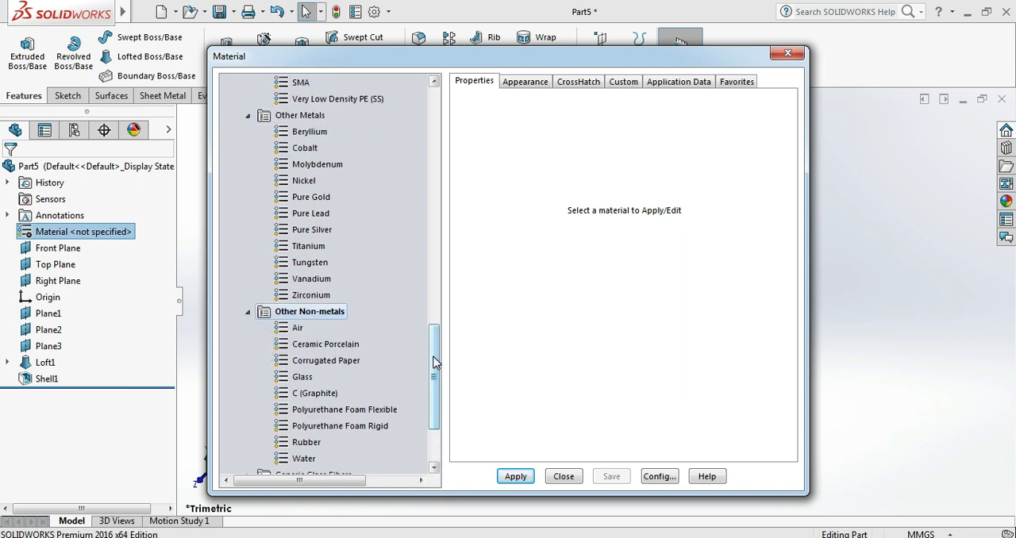
pyautogui.moveTo(439, 356); pyautogui.dragTo(439, 390)
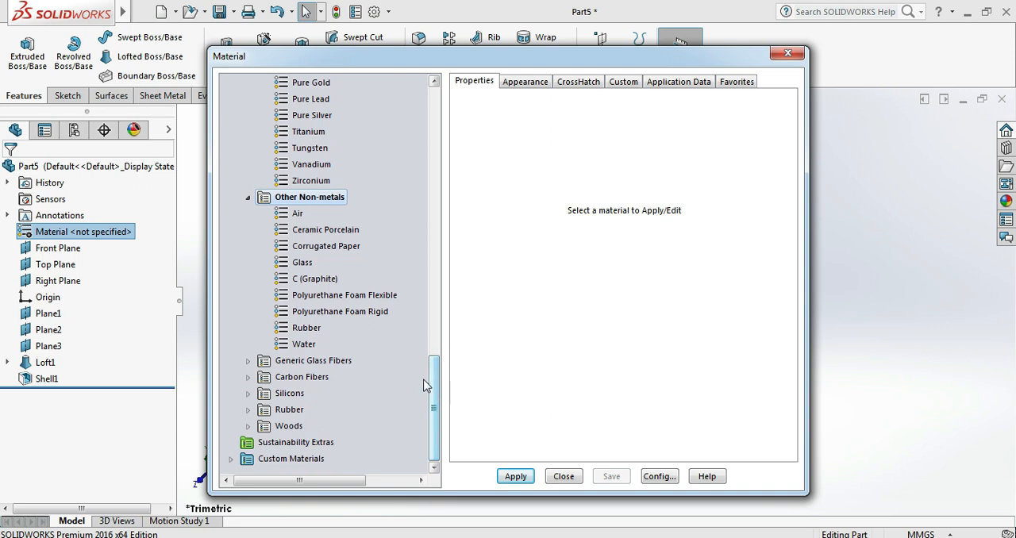
pyautogui.click(301, 263)
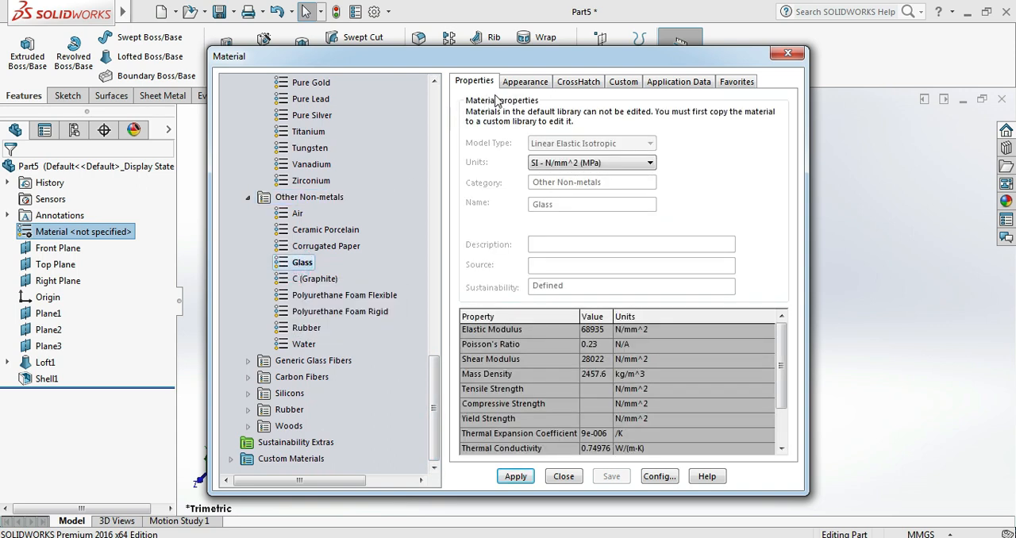
pyautogui.click(521, 87)
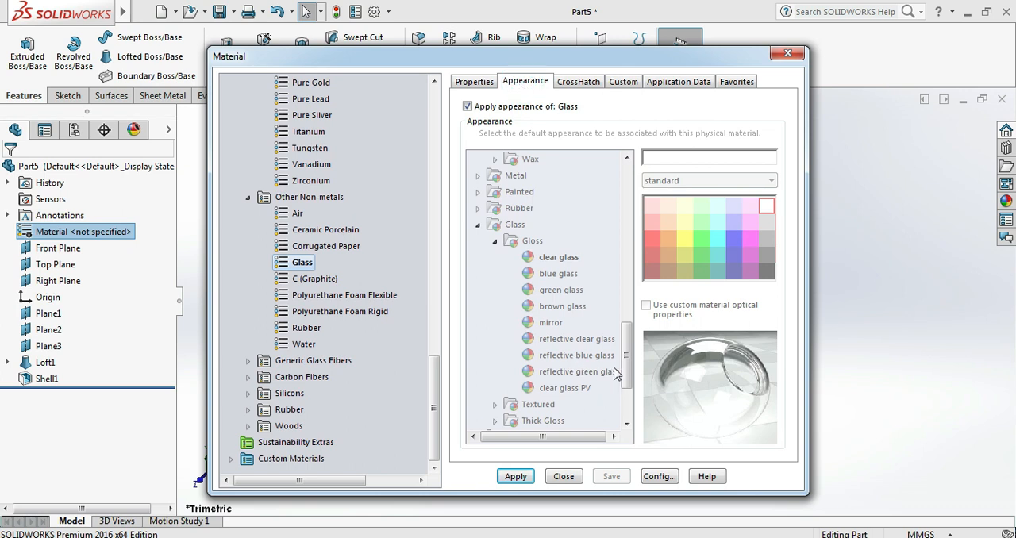
pyautogui.click(696, 392)
pyautogui.click(517, 478)
pyautogui.click(571, 480)
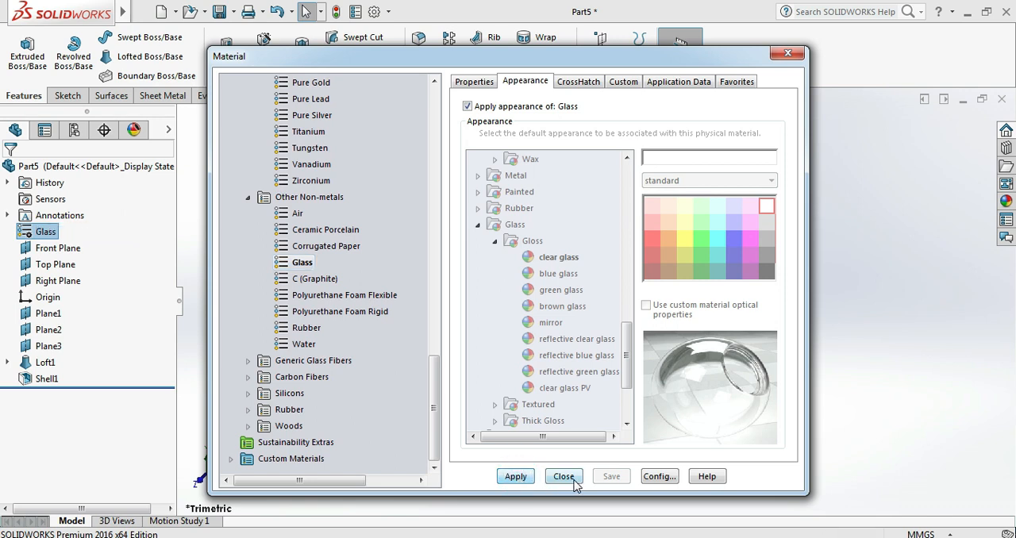
# - Try the Courtyard Background and Urban 5 Background scenes behind the glass flask
pyautogui.moveTo(615, 282); pyautogui.dragTo(469, 216, button='middle')
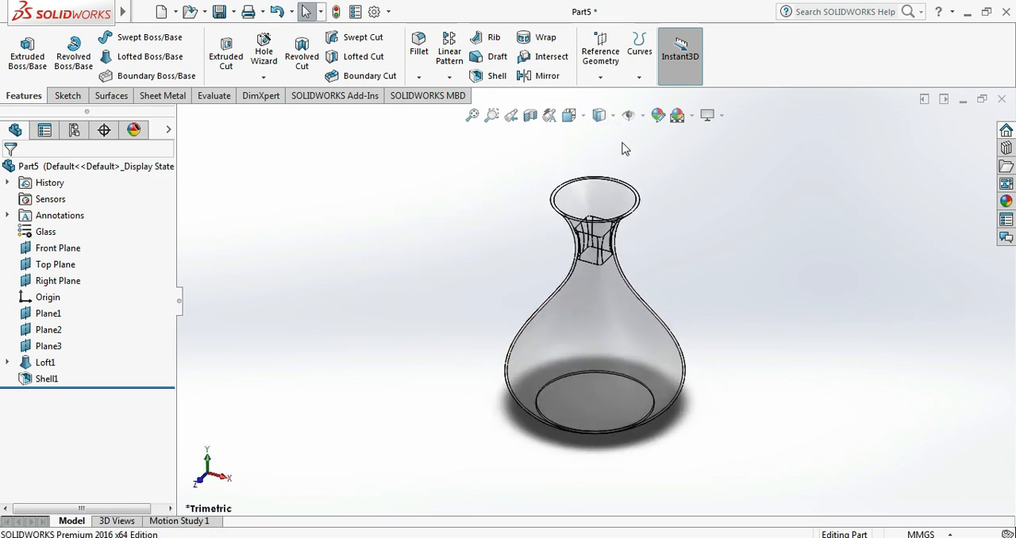
pyautogui.click(693, 117)
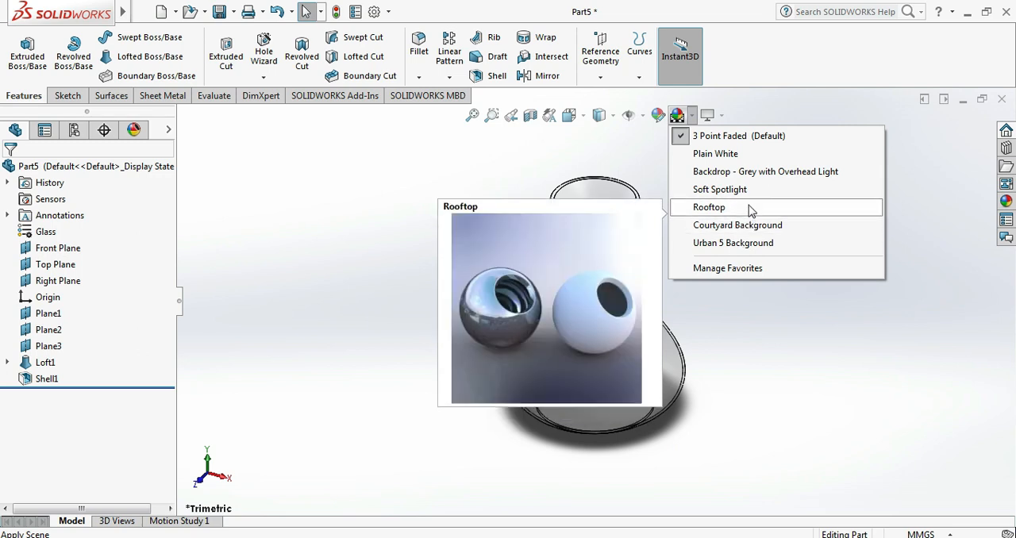
pyautogui.click(749, 226)
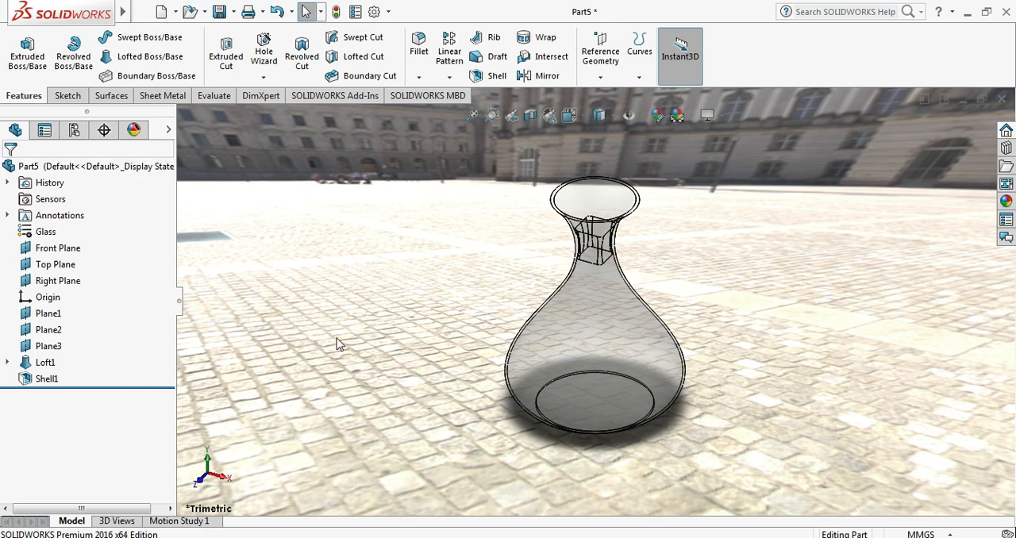
pyautogui.click(688, 119)
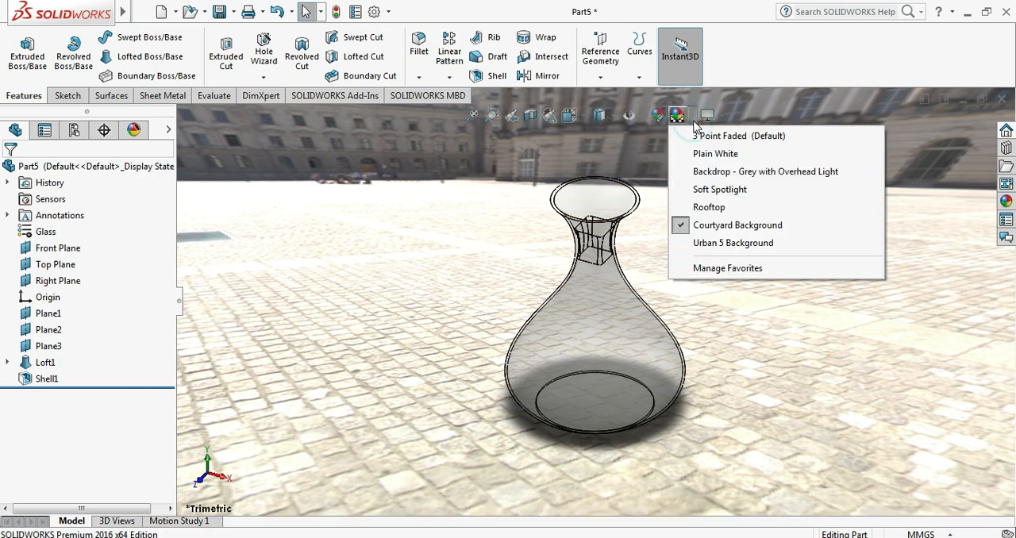
pyautogui.click(717, 244)
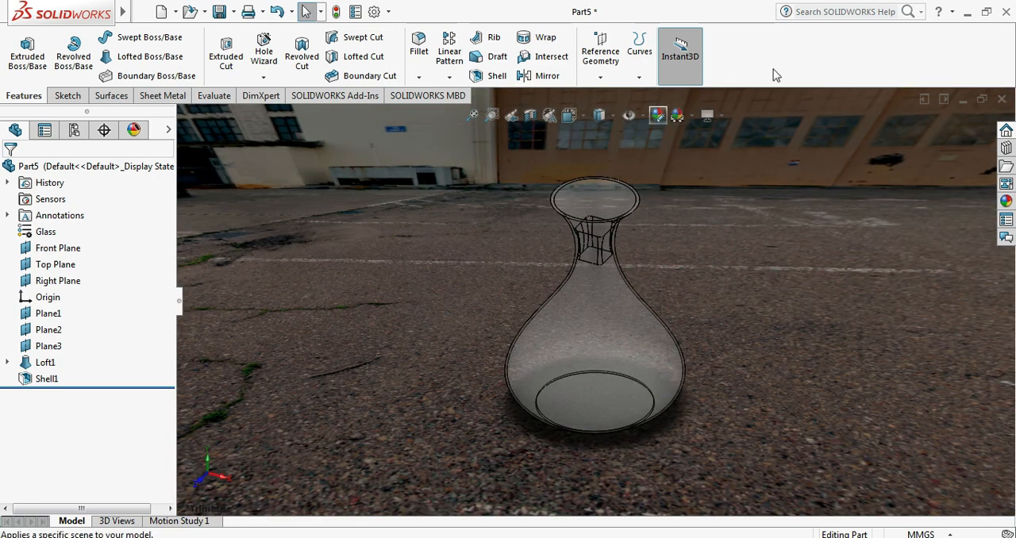
# - Apply the Rooftop scene to the model's surroundings
pyautogui.click(688, 119)
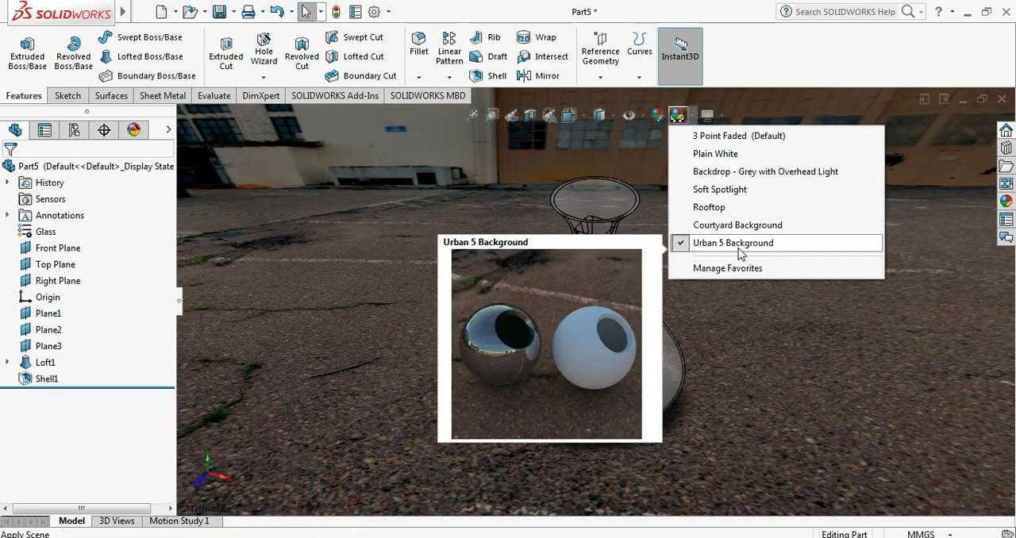
pyautogui.click(748, 210)
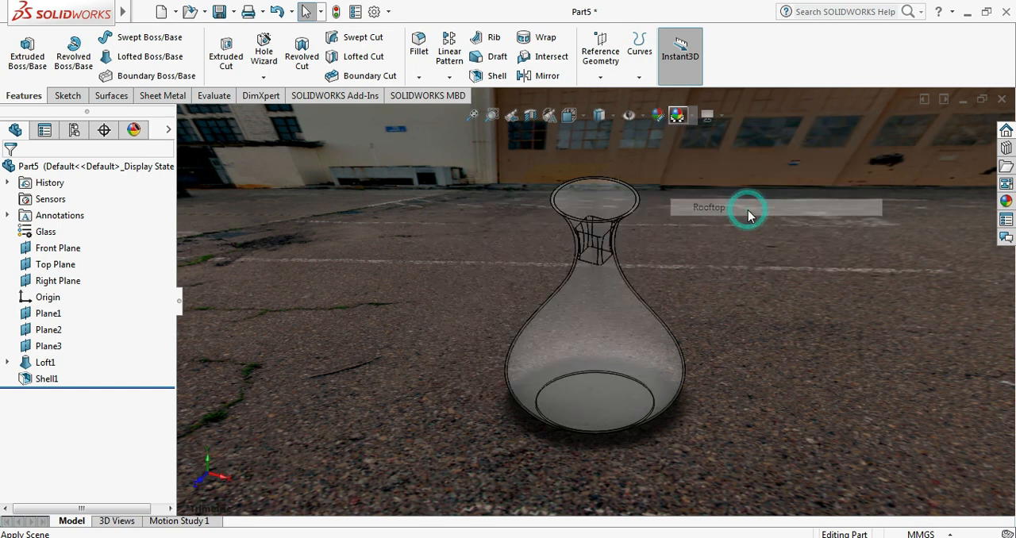